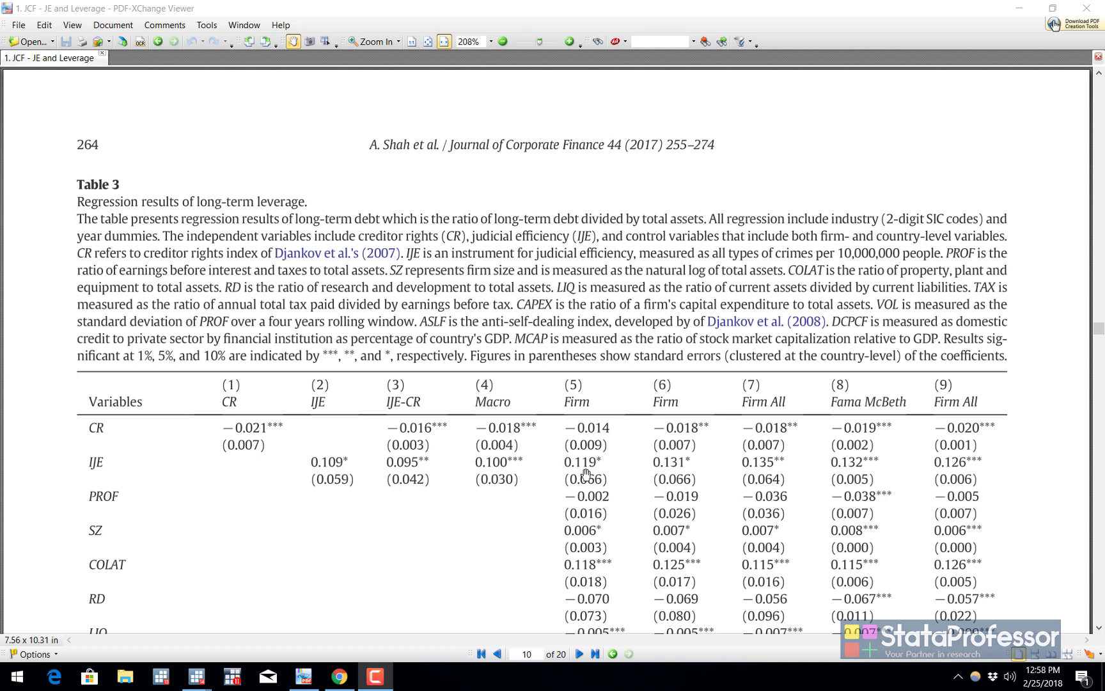
Step: Examine the paper's Table 3 regression results, then view its ScienceDirect page in Chrome and highlight the journal name and volume details
drag(585, 473, 575, 360)
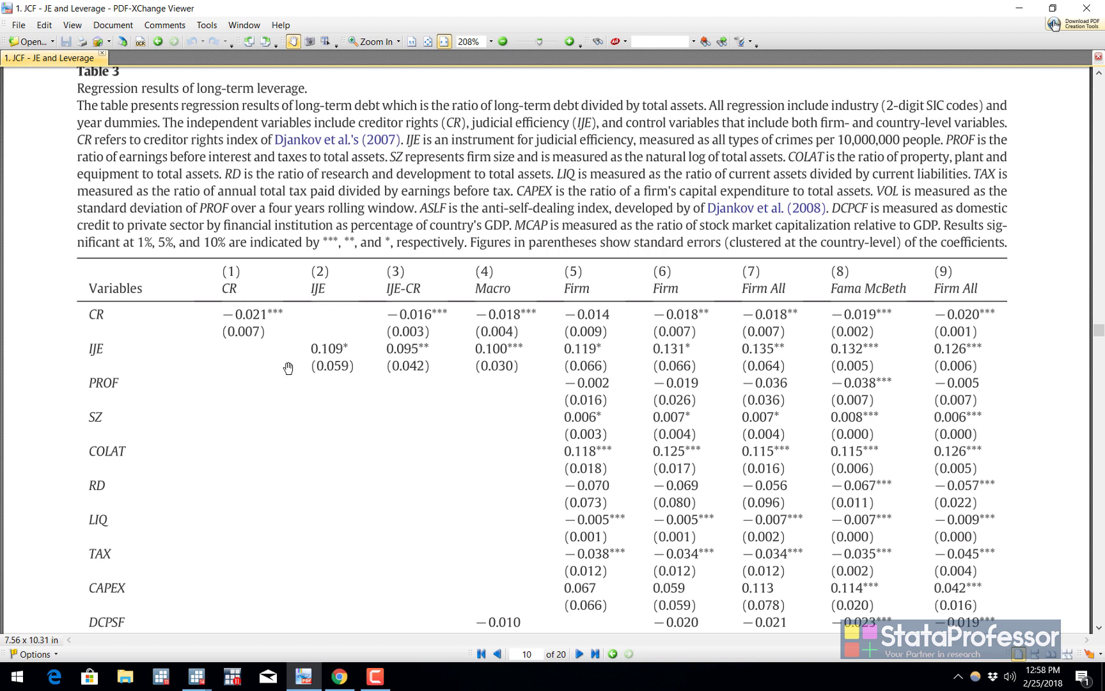
drag(484, 259, 484, 326)
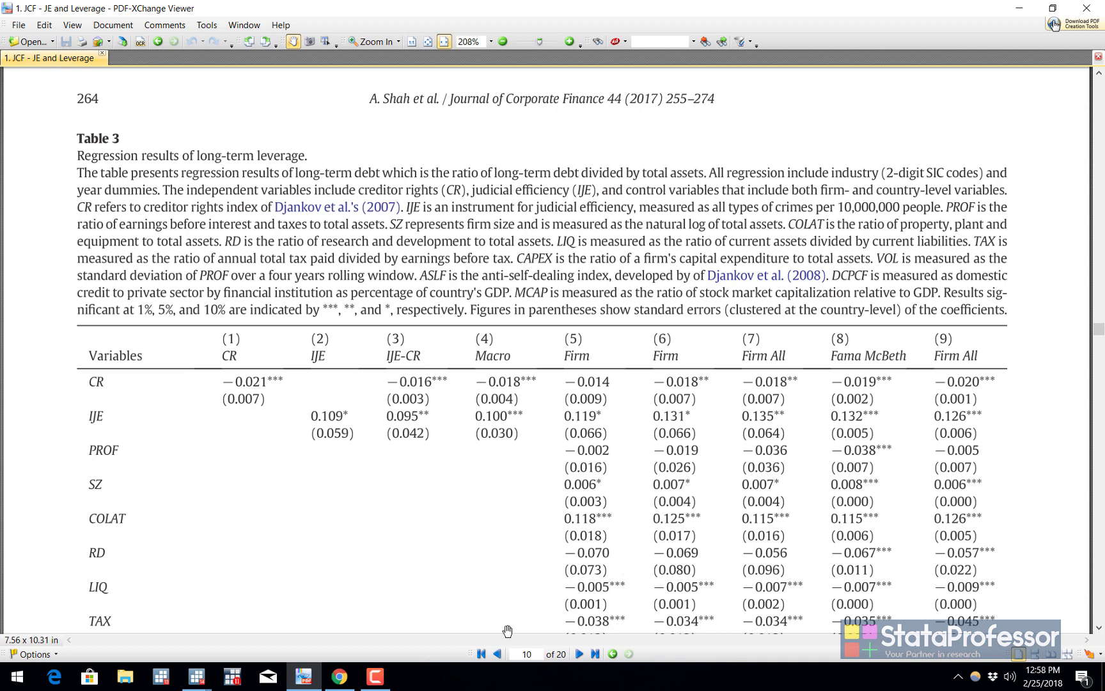
click(339, 676)
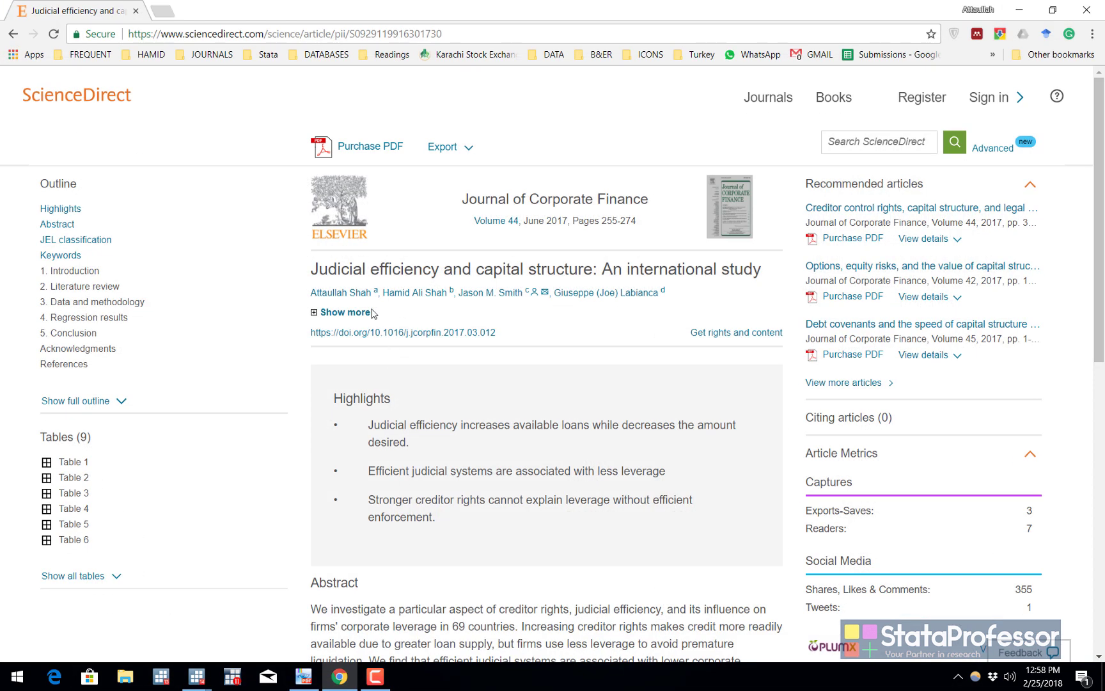
drag(437, 199, 663, 237)
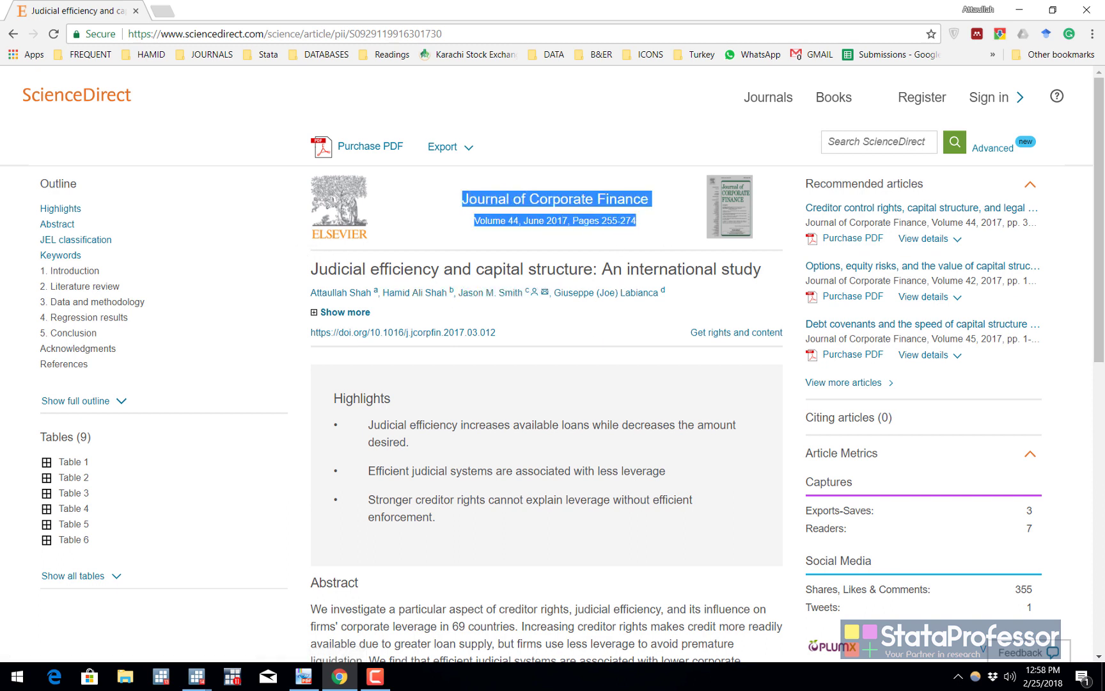
Step: Return to PDF-XChange Viewer and examine Table 3 from its model columns down to the observations and dummy rows
click(303, 683)
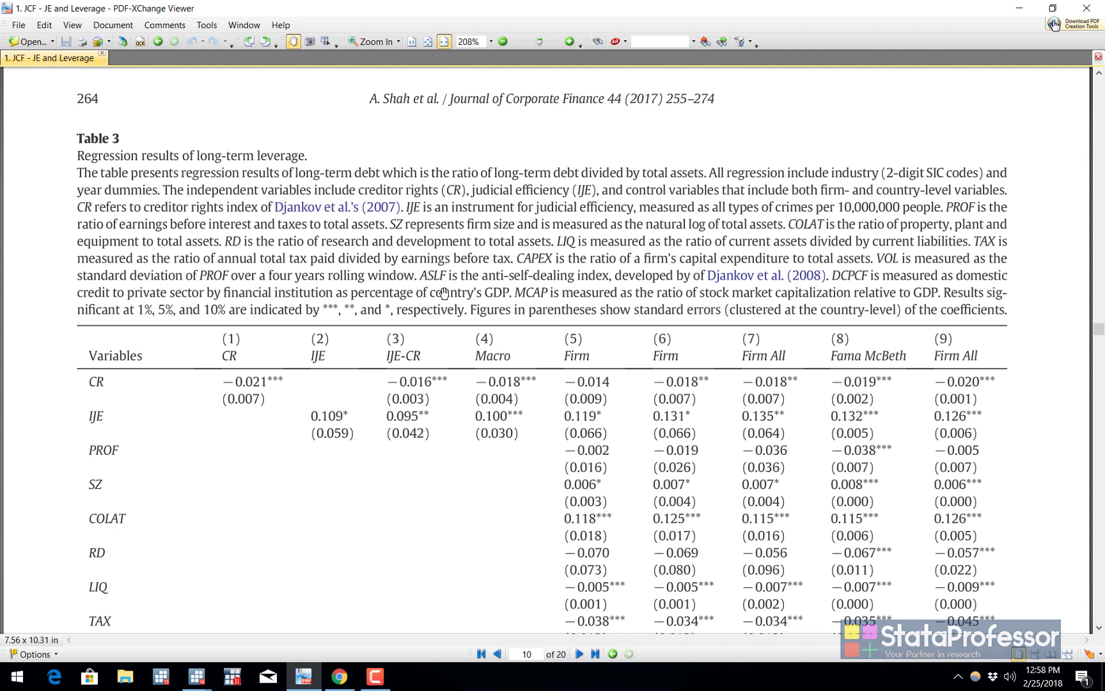
scroll(478, 384, down, 3)
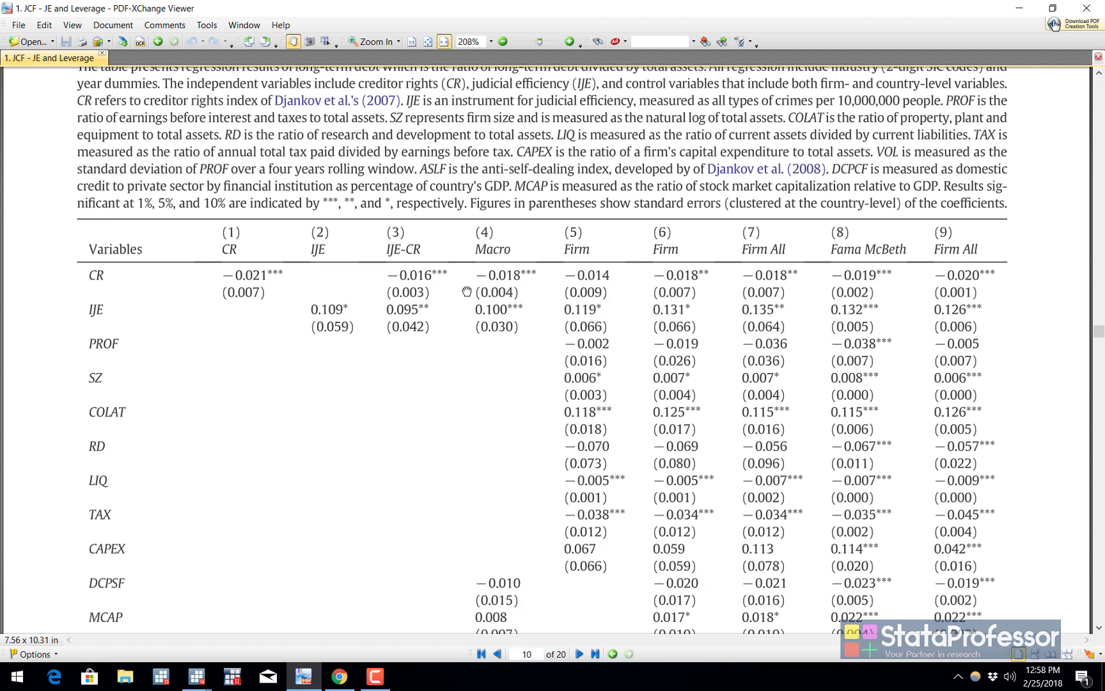
scroll(481, 389, down, 2)
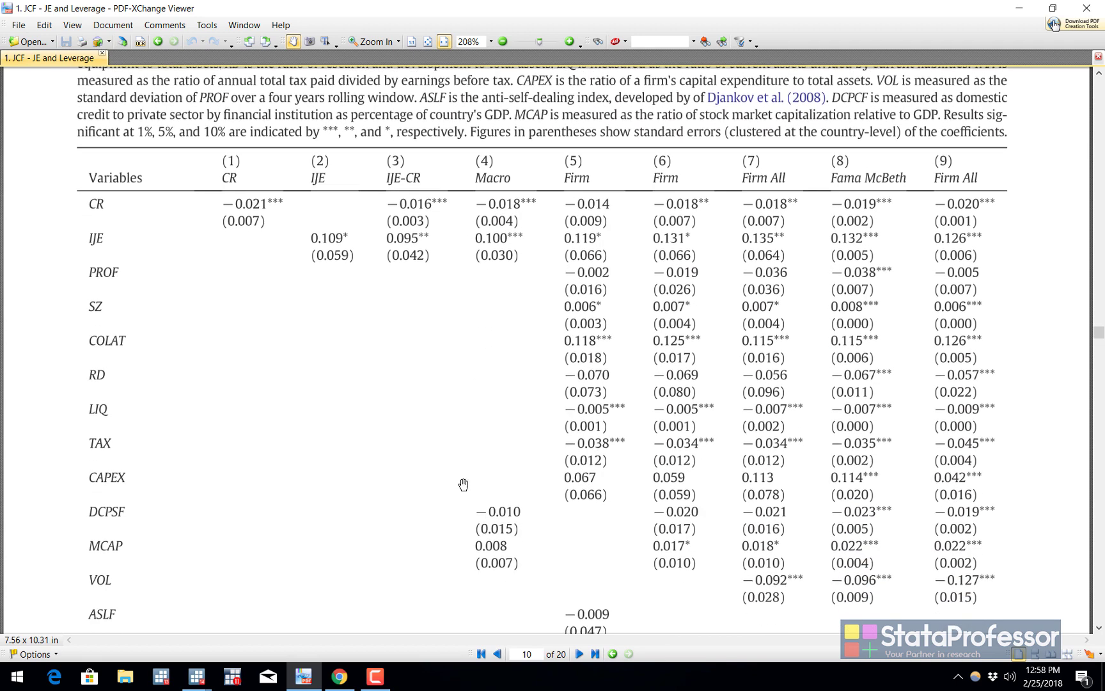
scroll(486, 473, down, 3)
scroll(489, 407, up, 2)
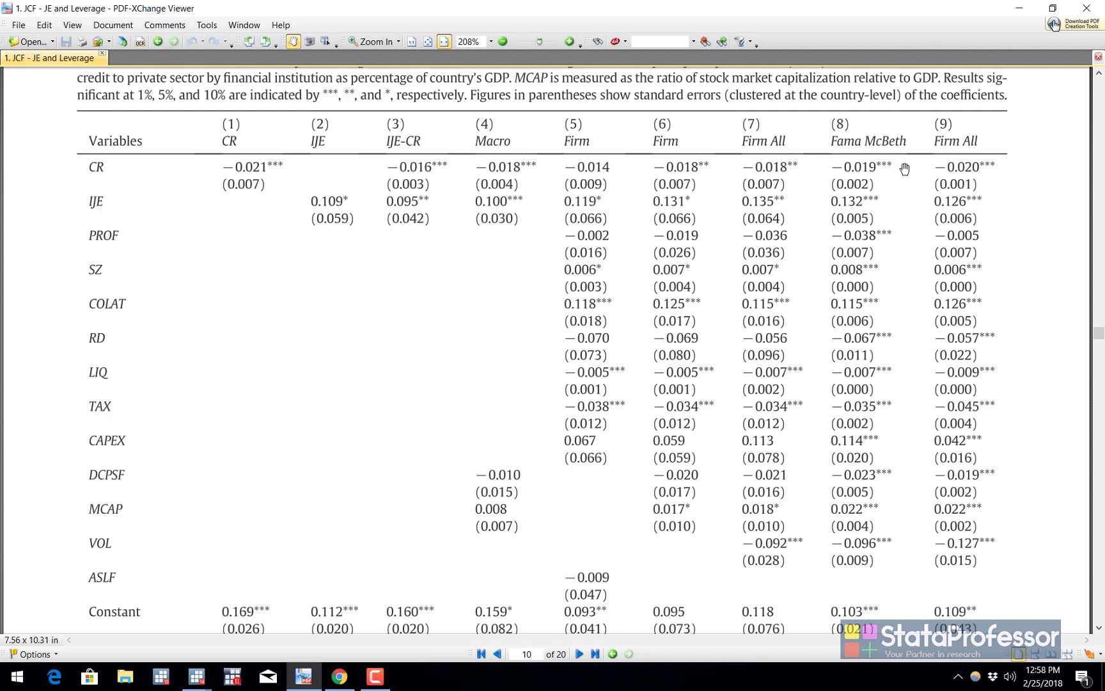
drag(680, 198, 671, 316)
scroll(529, 477, down, 4)
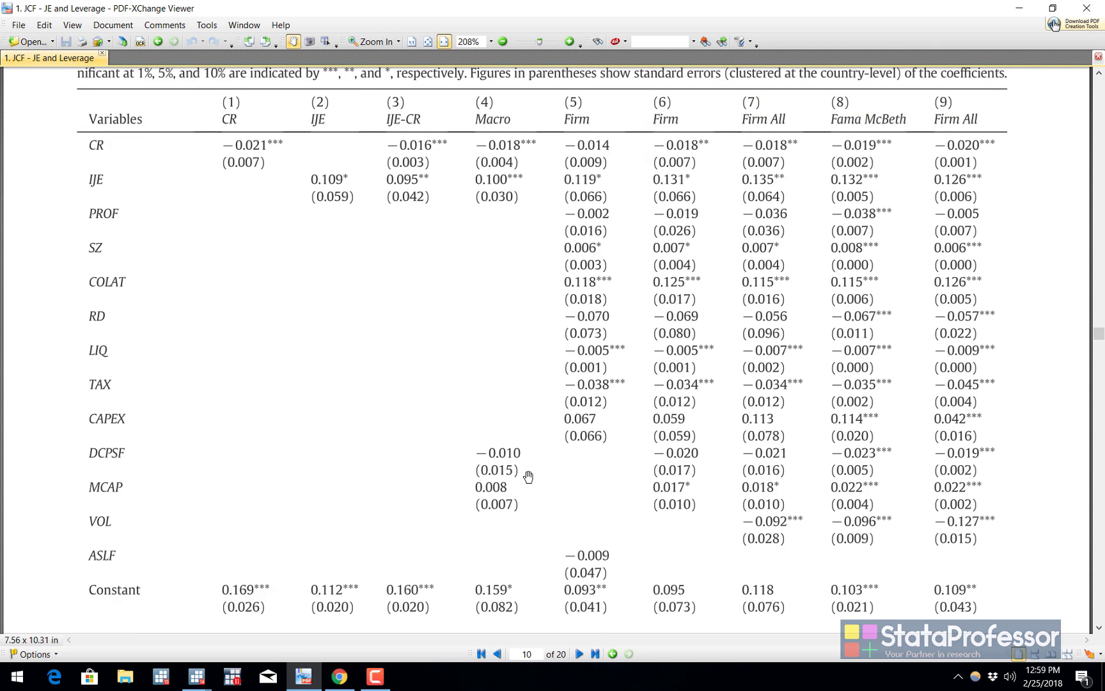
drag(249, 550, 296, 359)
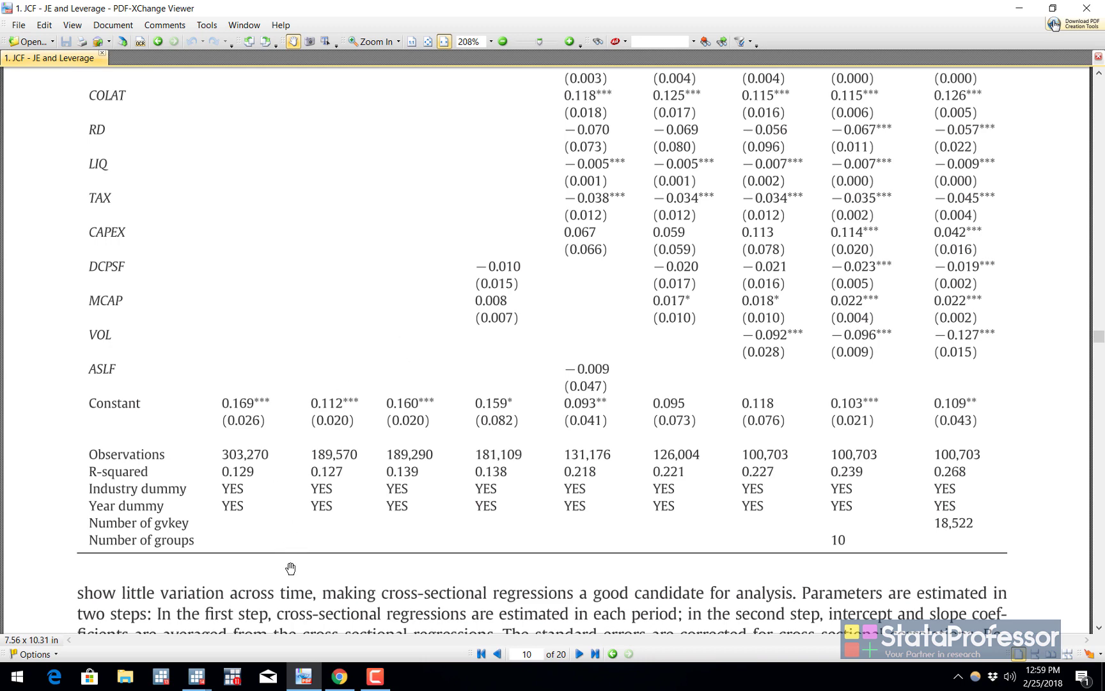
Step: Switch to Stata, inspect the loaded dataset in the Data Editor through to its last observation, and close the editor
mouse_move(198, 678)
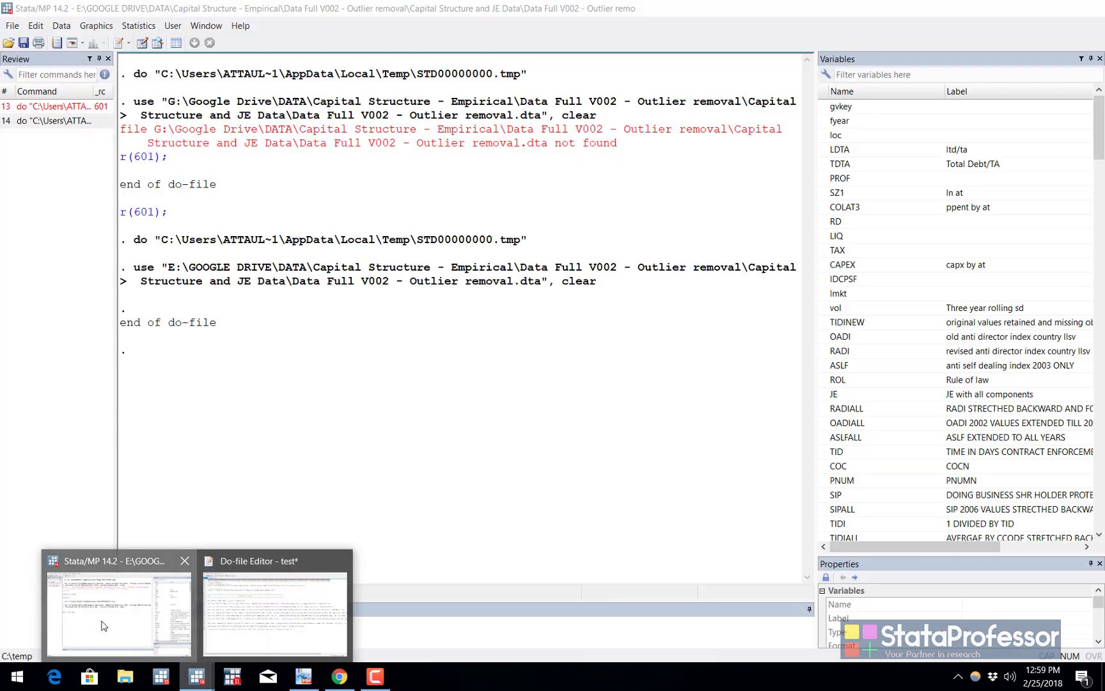
click(104, 627)
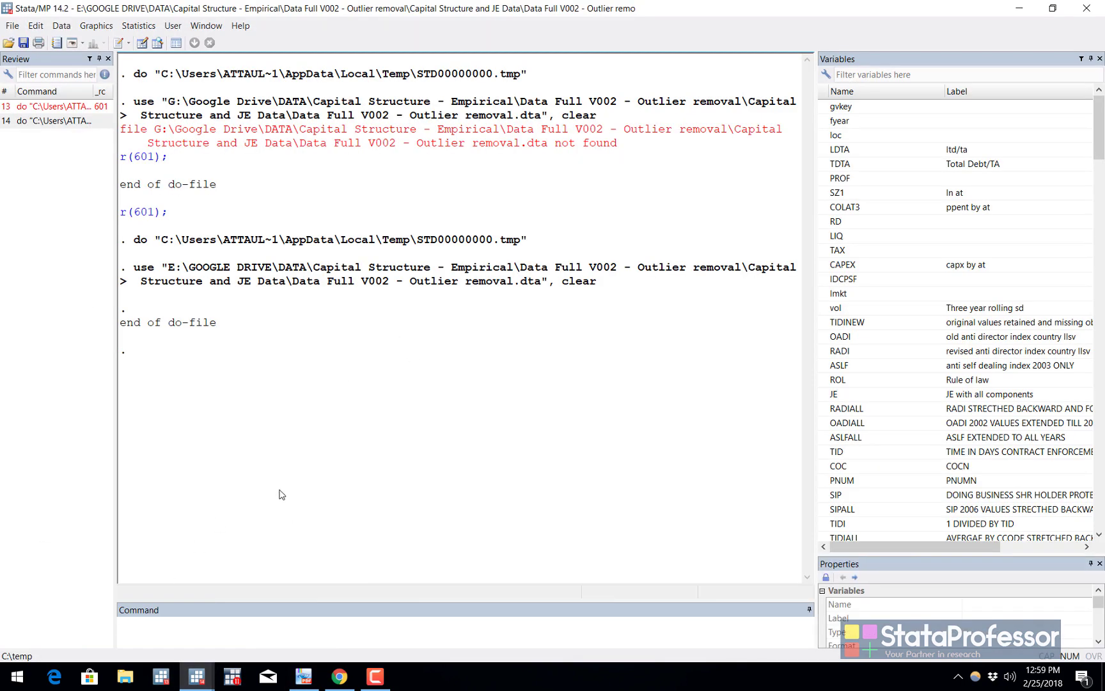
click(143, 43)
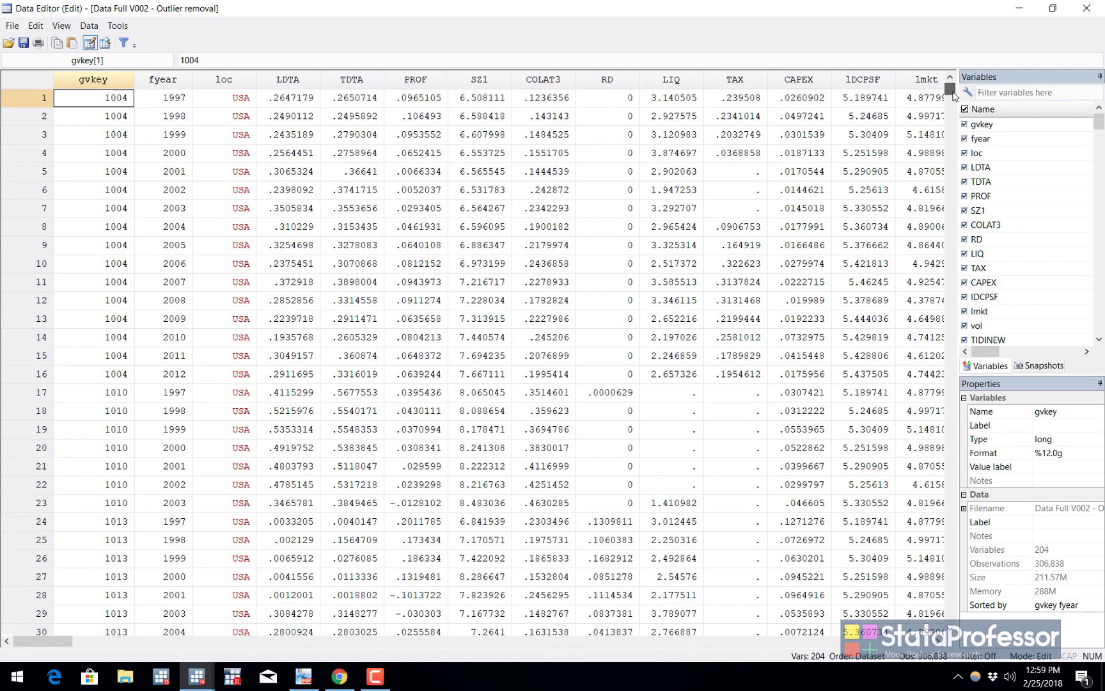
drag(950, 95, 950, 633)
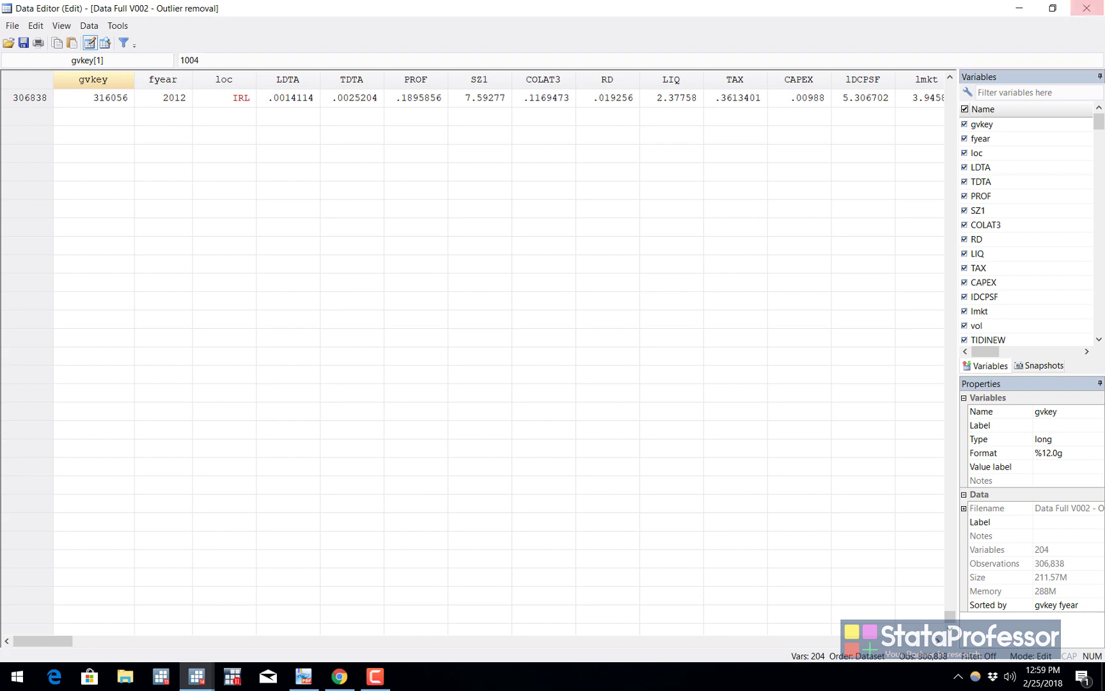
click(1087, 8)
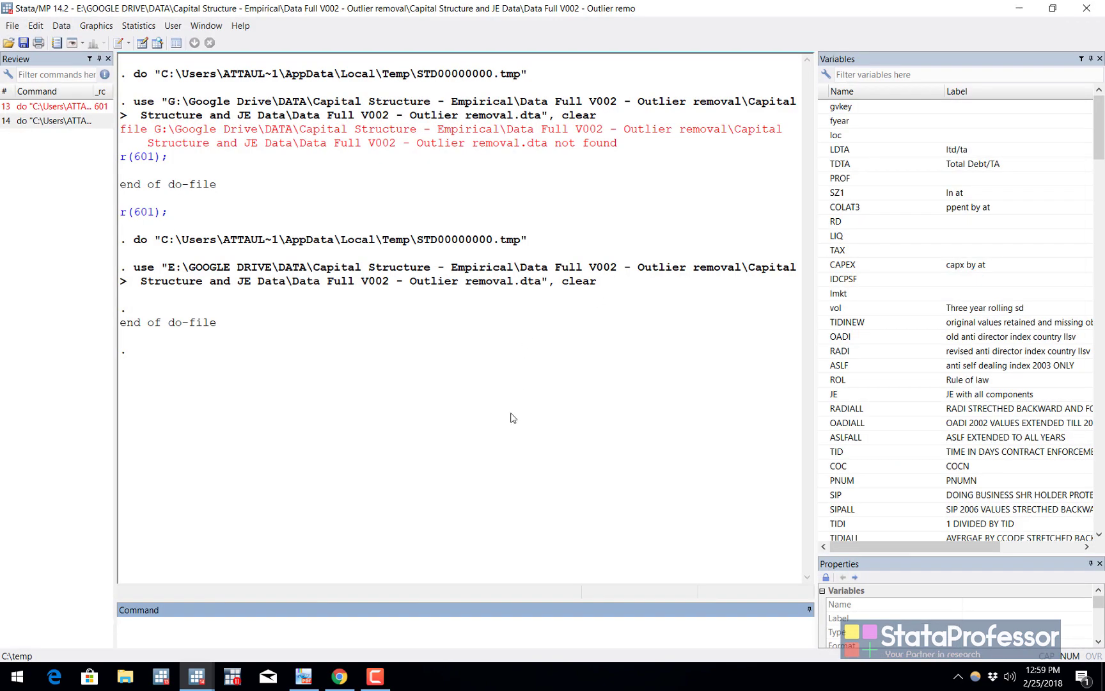
Step: Open the Do-file Editor and run line 15, reg LDTA CR IND1- IND60 y1- y16, cluster(locid)
click(195, 683)
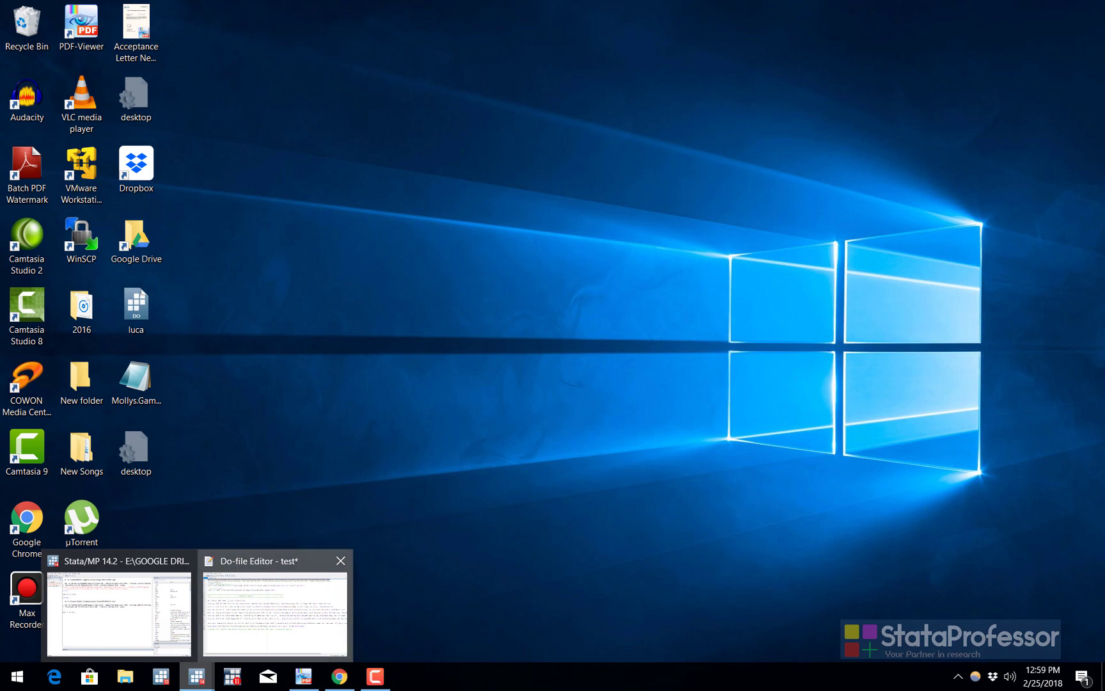
click(119, 611)
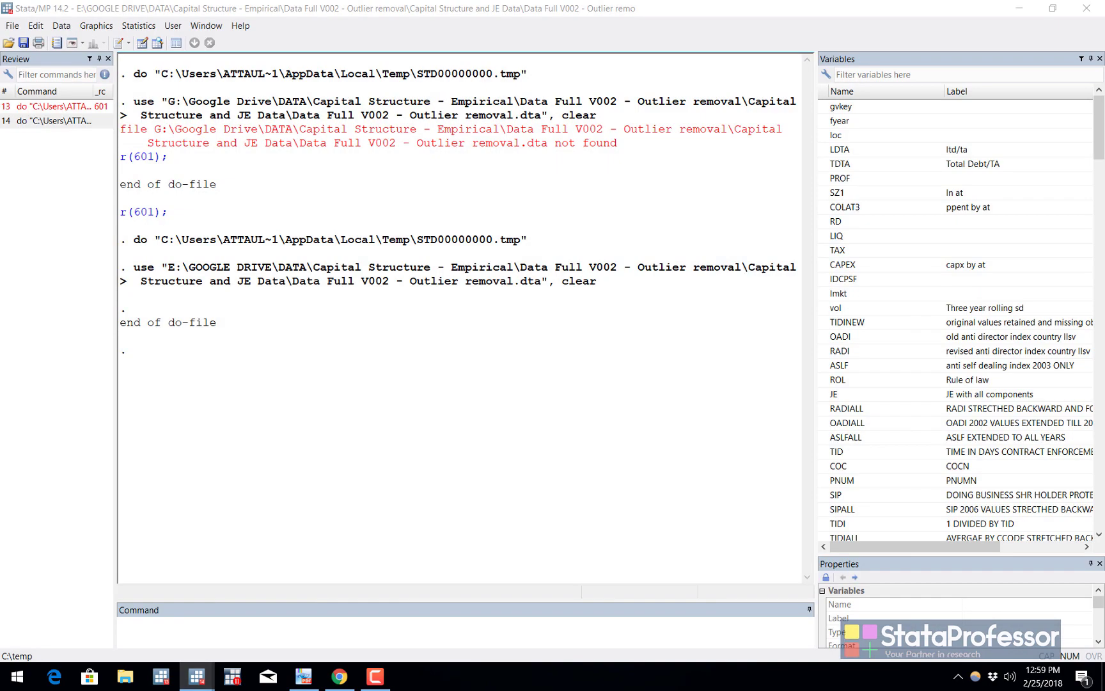
key(ctrl+9)
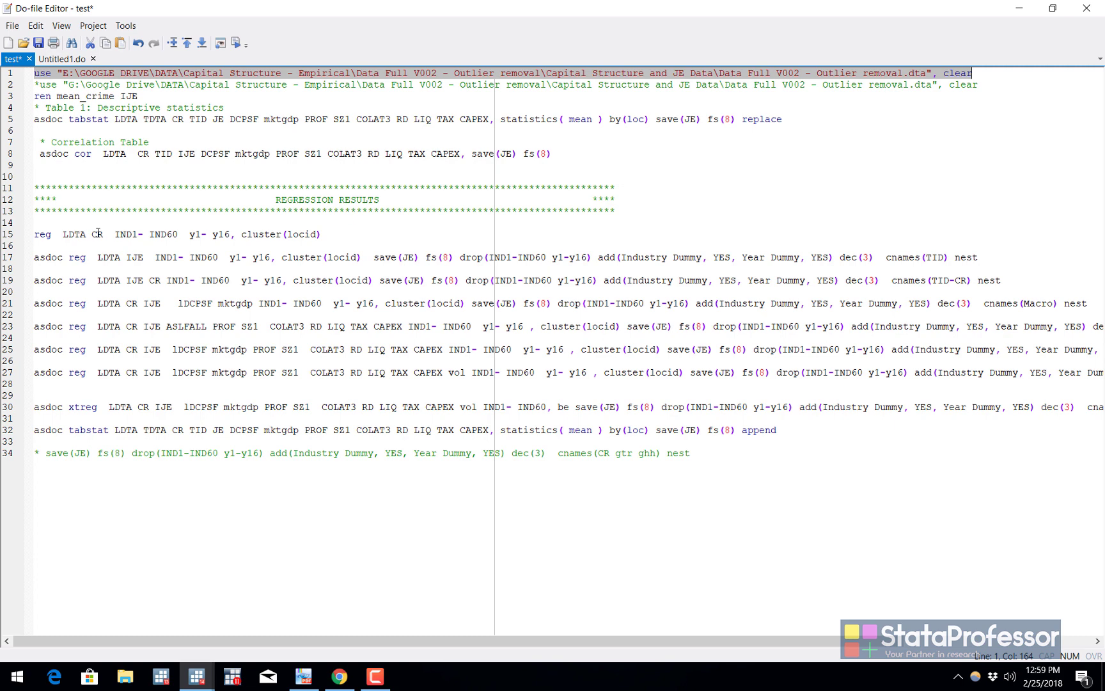
click(8, 236)
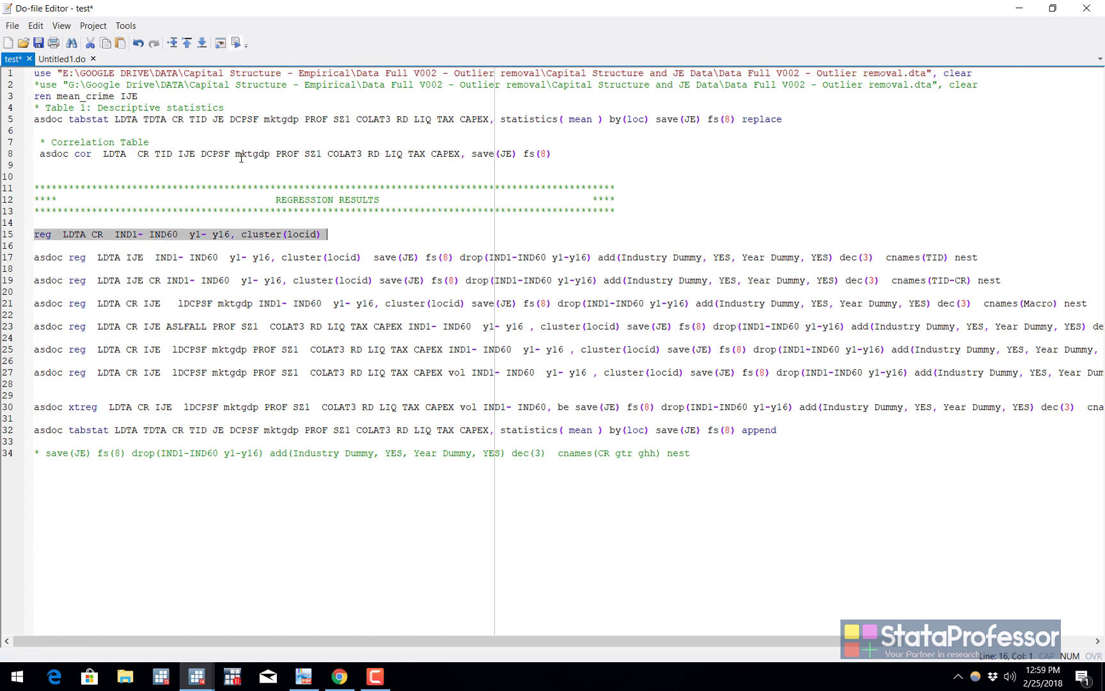
Step: Review the regression output in Stata's main window and highlight the coefficient of CR
click(197, 676)
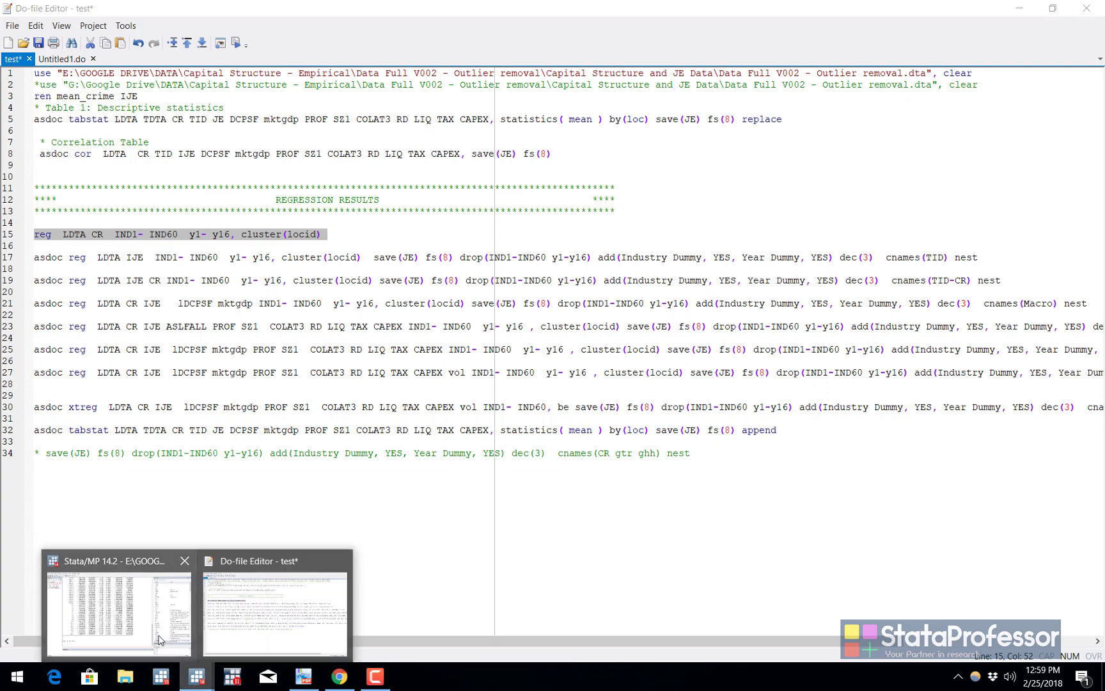
click(116, 599)
scroll(396, 496, up, 20)
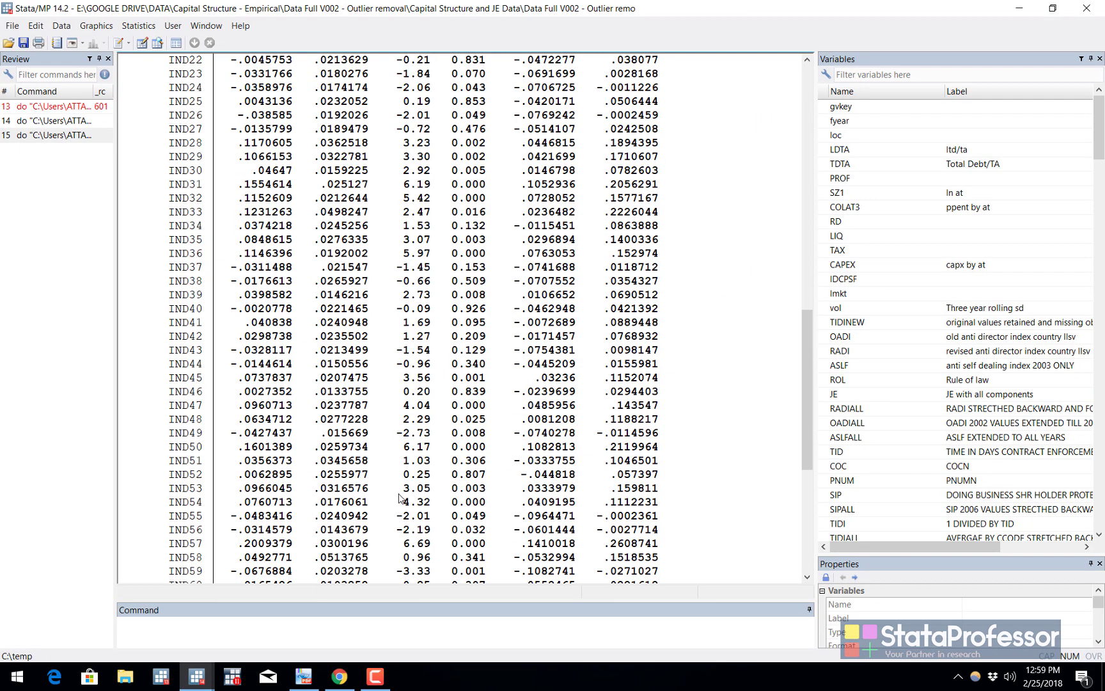
scroll(398, 497, up, 3)
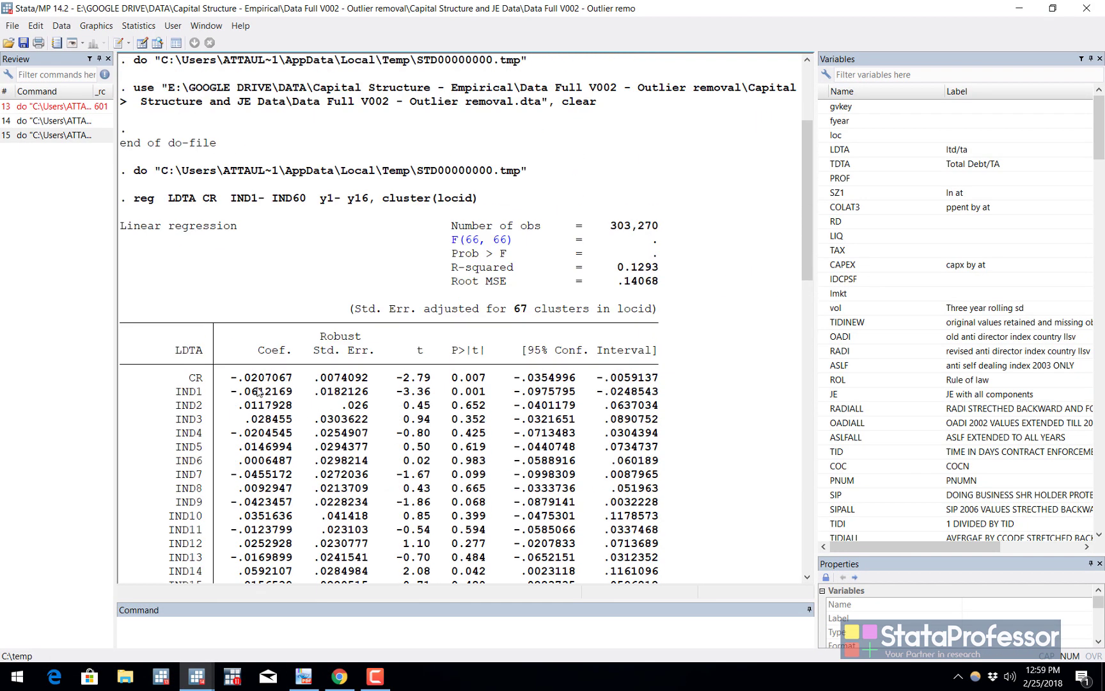
drag(185, 382, 290, 383)
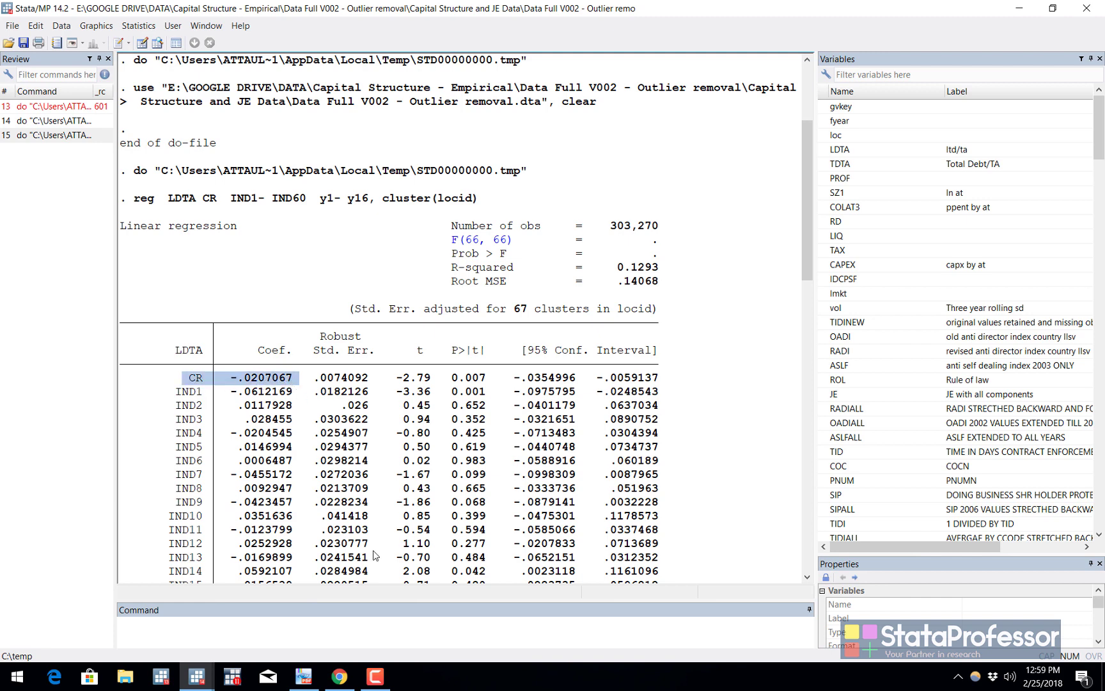
Step: Switch to PDF-XChange Viewer and compare the regression output with column 1 of Table 3
click(303, 676)
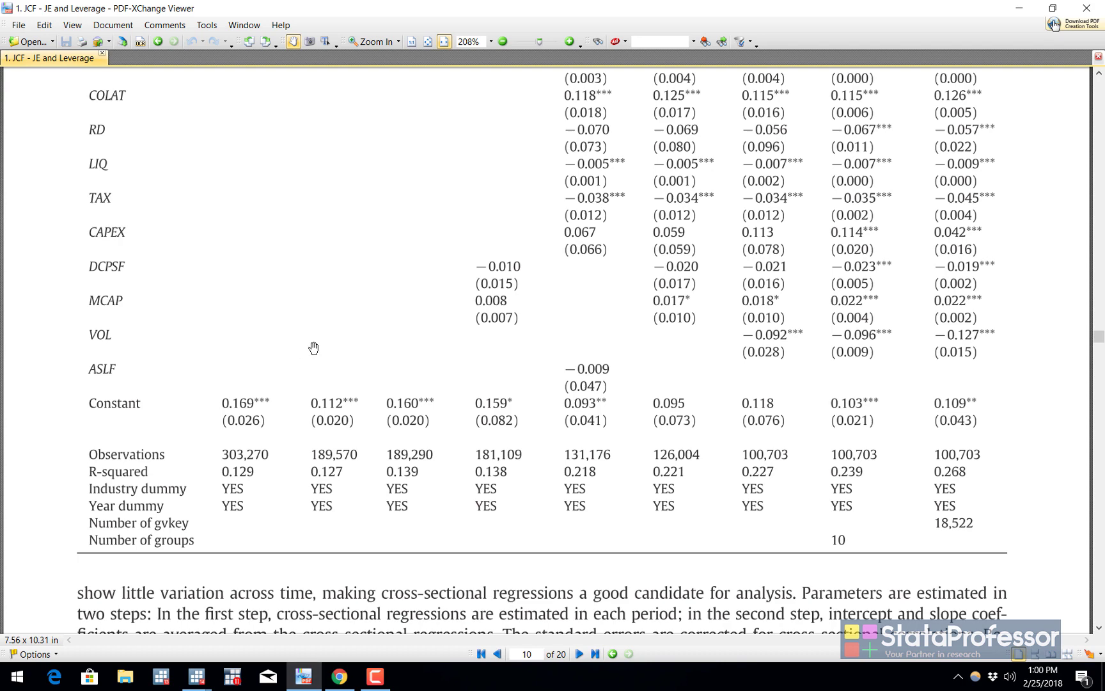
scroll(317, 346, up, 5)
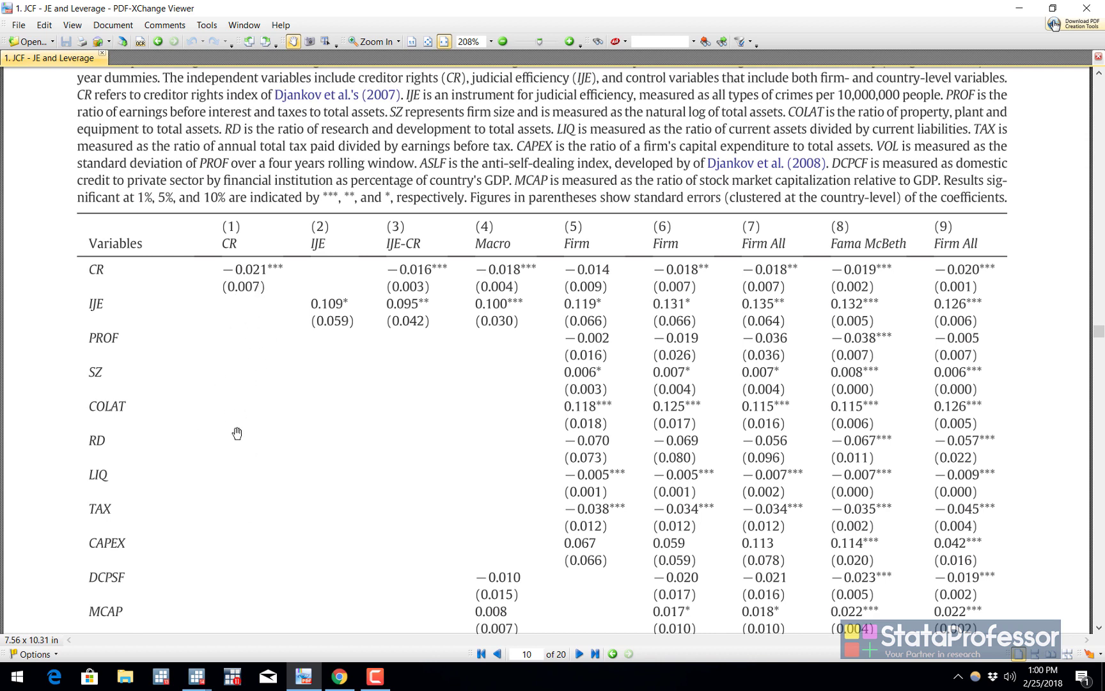
scroll(257, 508, down, 6)
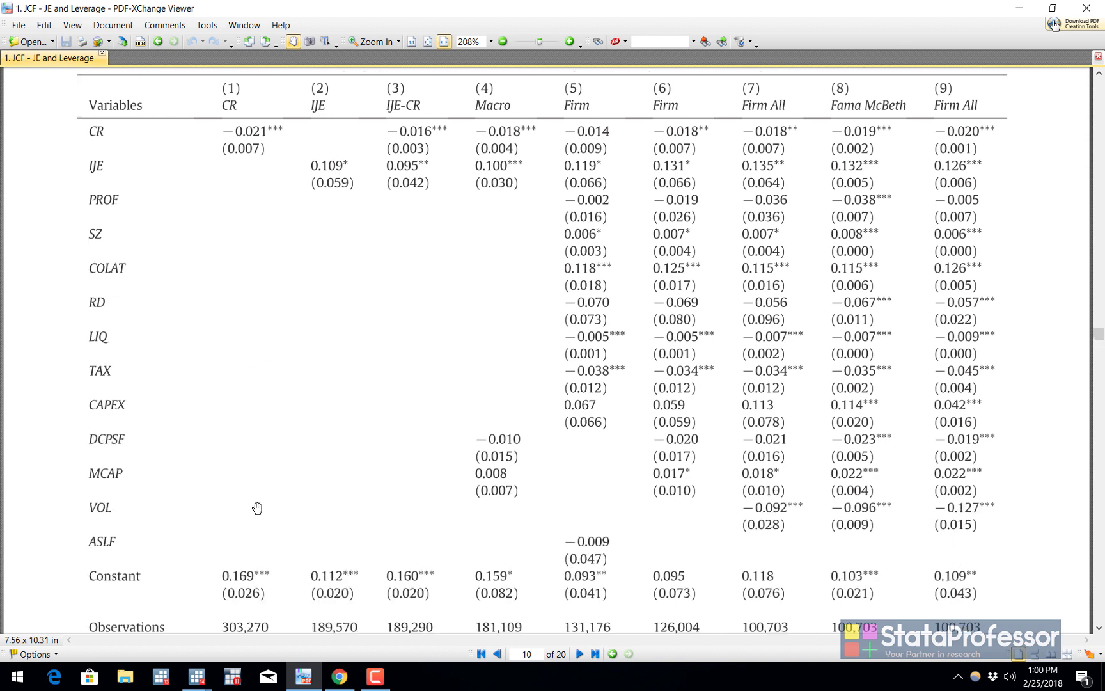
Step: Return to Stata's Do-file Editor and prefix the line 15 regression command with asdoc
mouse_move(196, 676)
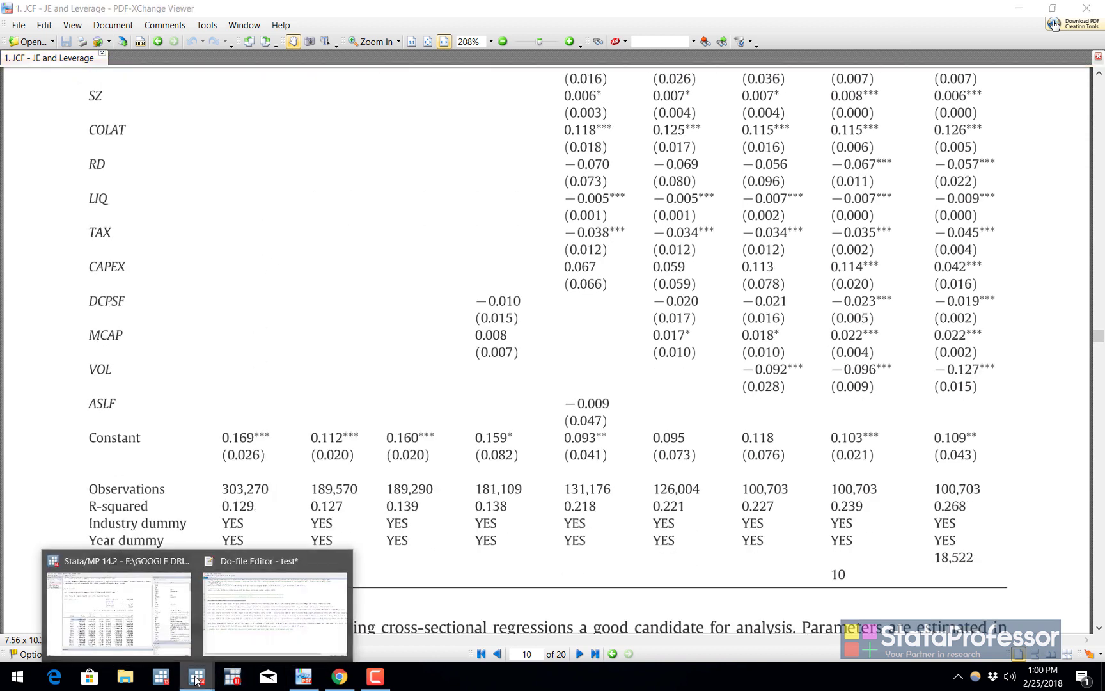
click(154, 623)
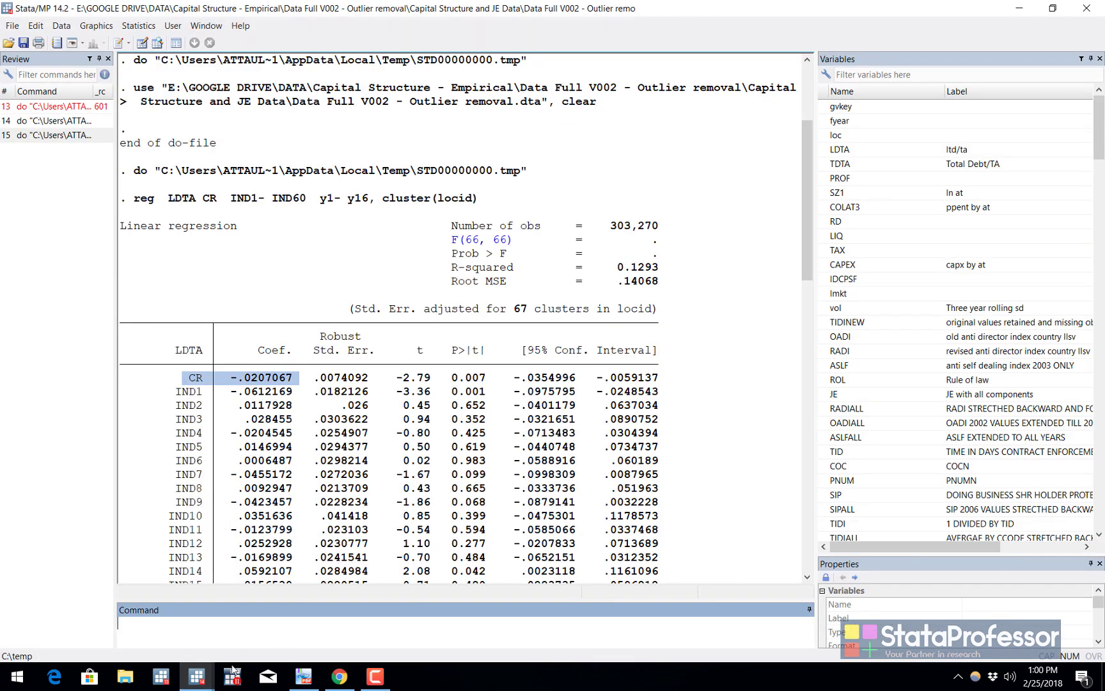
mouse_move(198, 678)
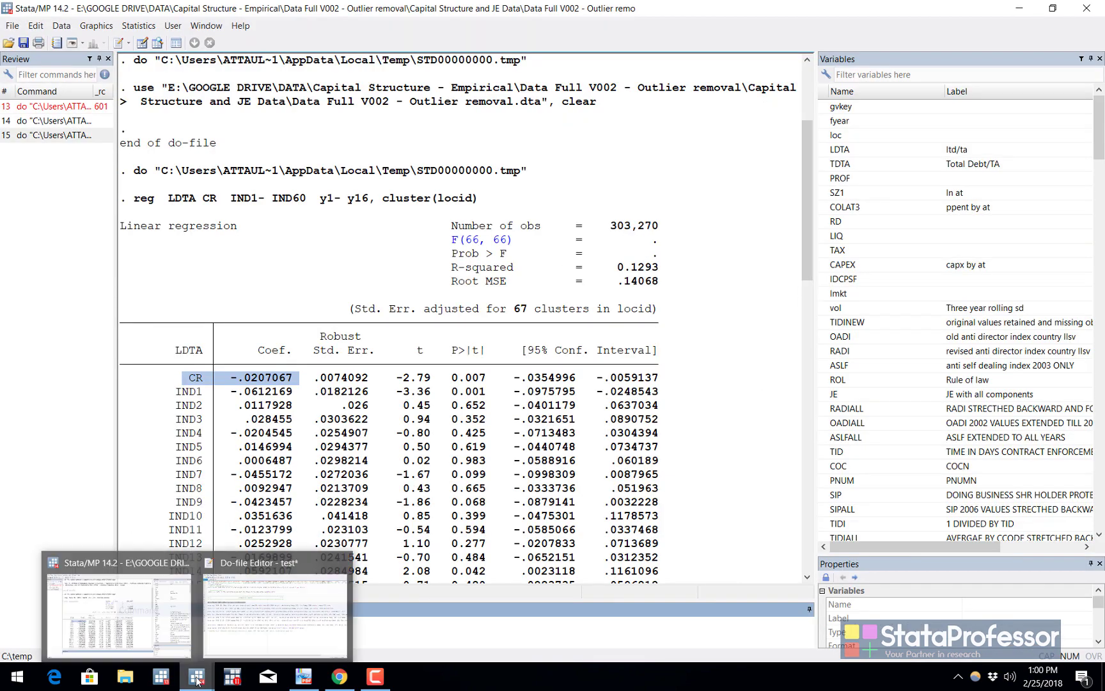
click(259, 603)
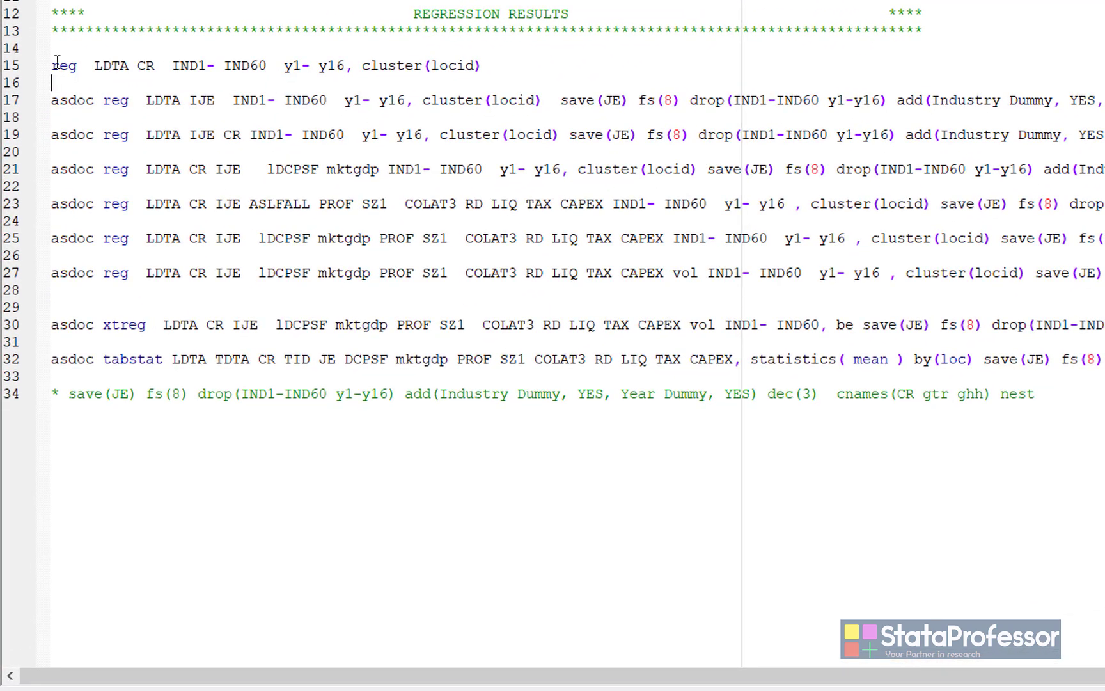
click(53, 65)
text(asdoc)
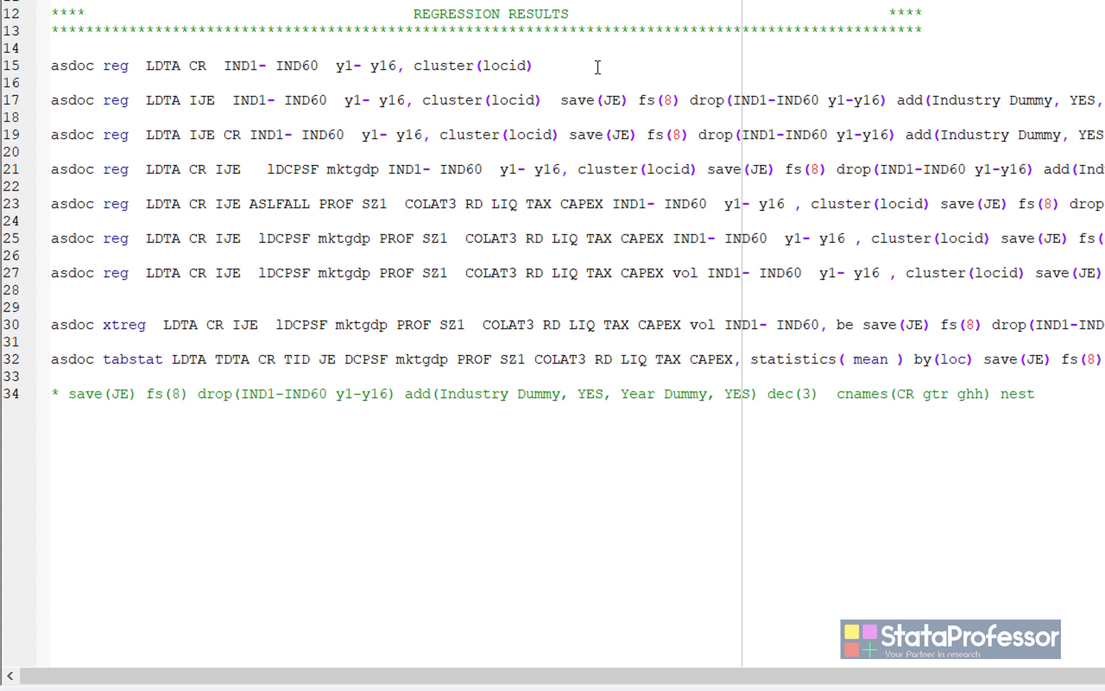
Step: Append the option repace after cluster(locid) on line 15 and try to run the command
text(  repace)
click(12, 70)
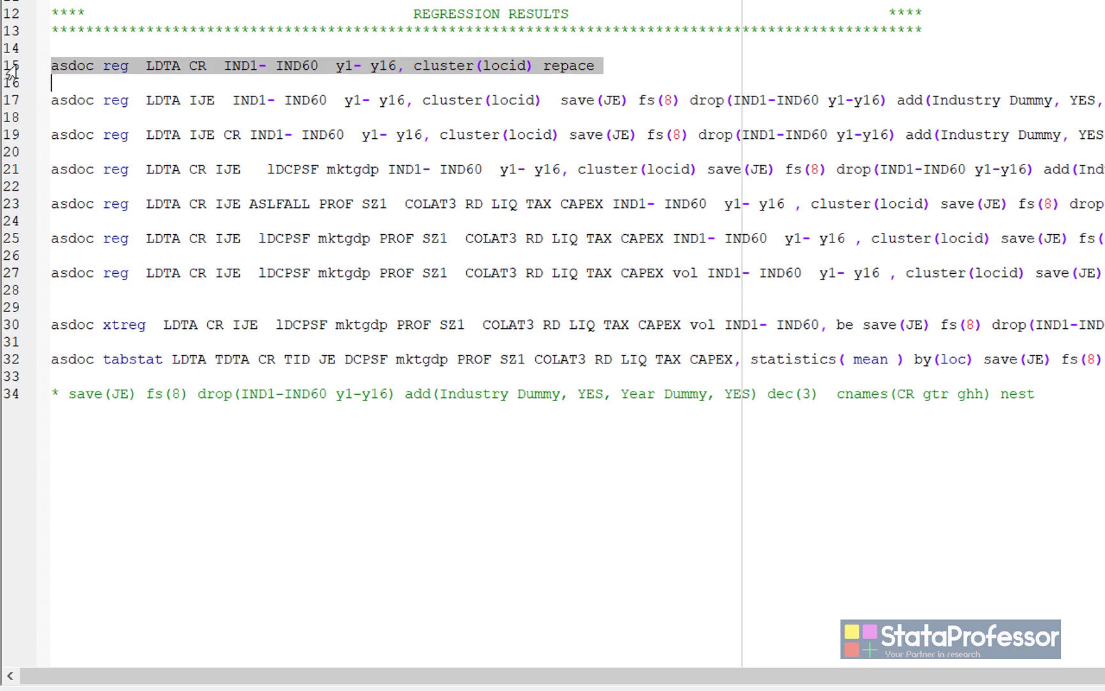
key(shift+Left)
click(216, 646)
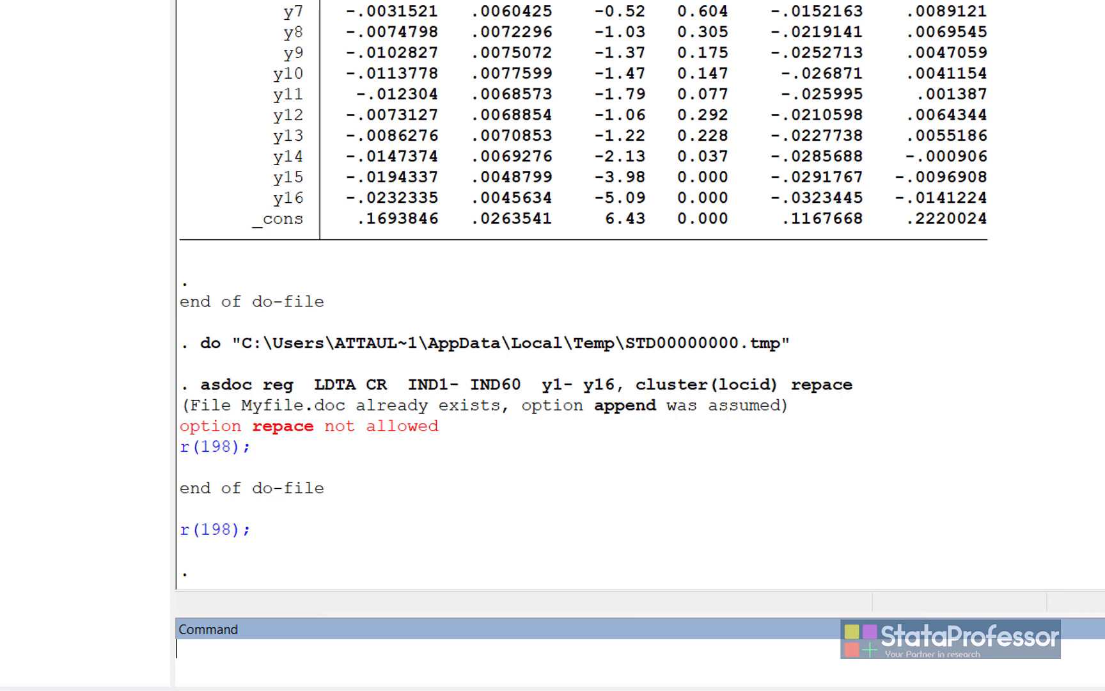
Step: Return to the Do-file Editor, correct repace to replace on line 15, and run that regression command
click(432, 582)
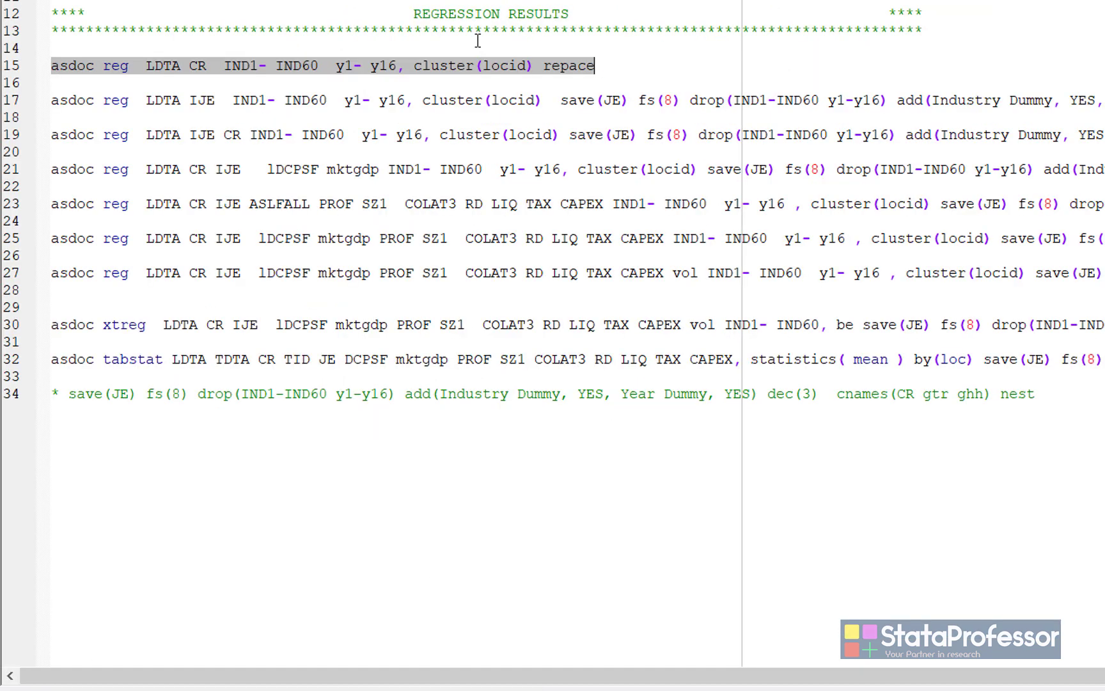
click(568, 66)
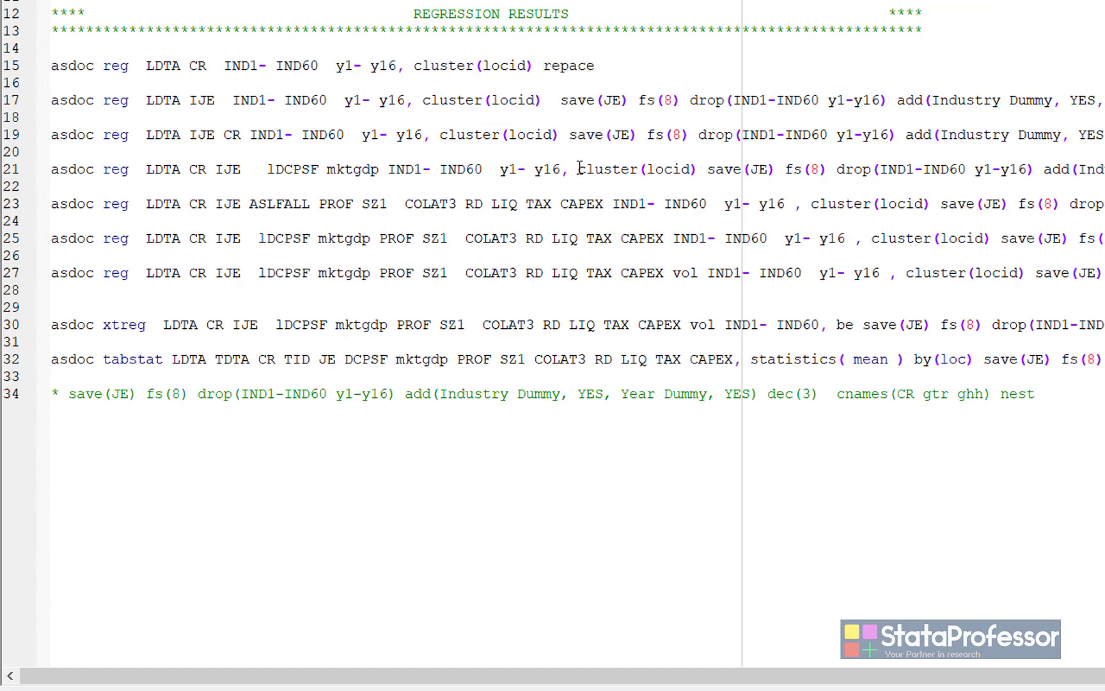
text(l)
click(4, 71)
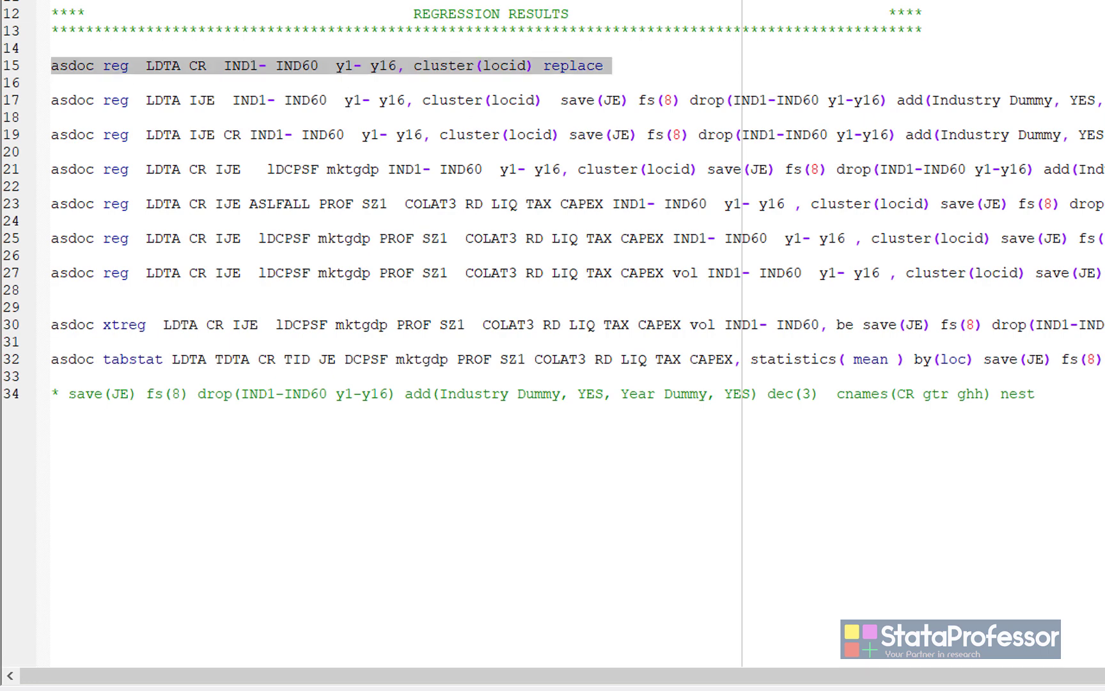
key(shift+Left)
key(ctrl+d)
click(198, 589)
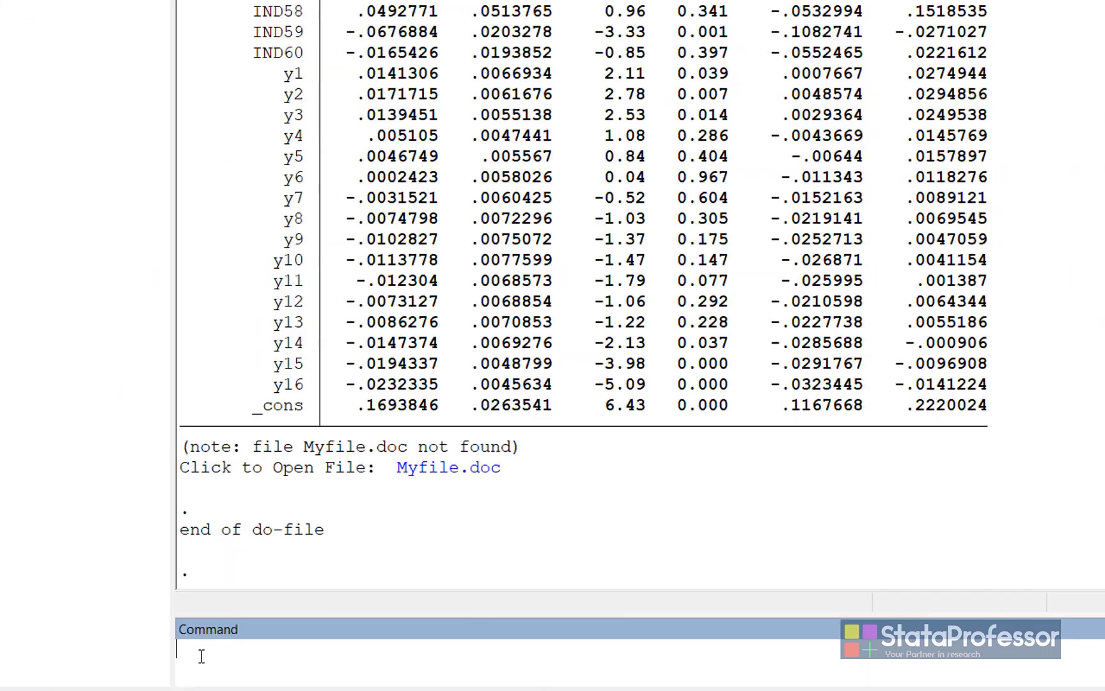
Step: Review the regression output and highlight the cluster(locid) and replace options in the echoed asdoc command
scroll(522, 550, up, 20)
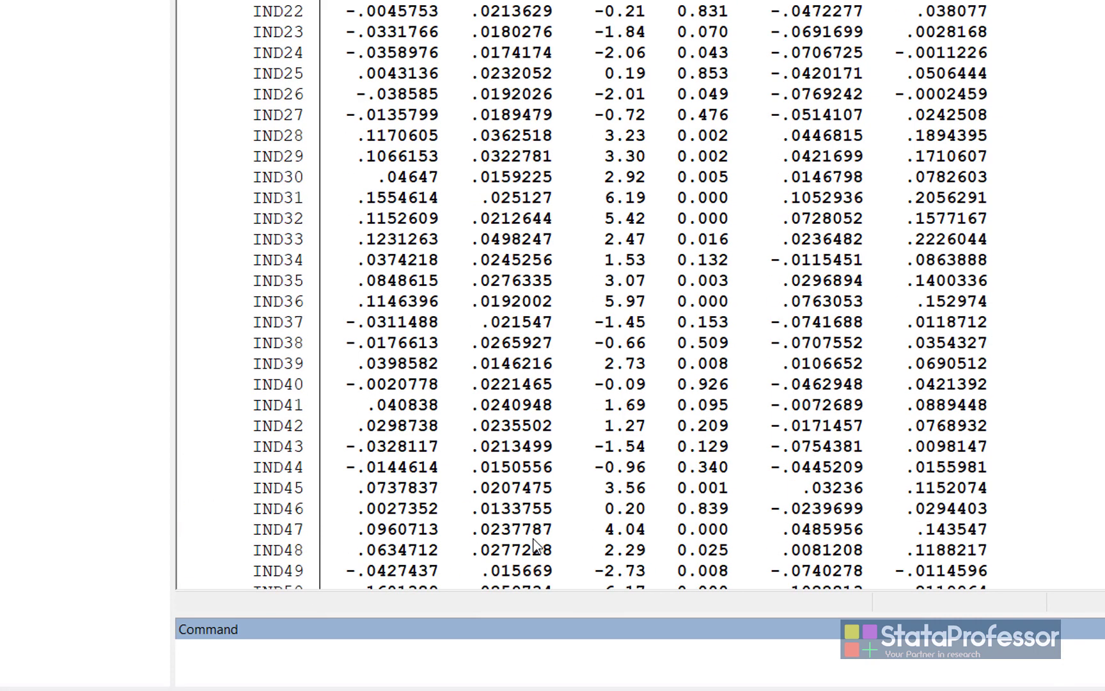
scroll(542, 537, down, 4)
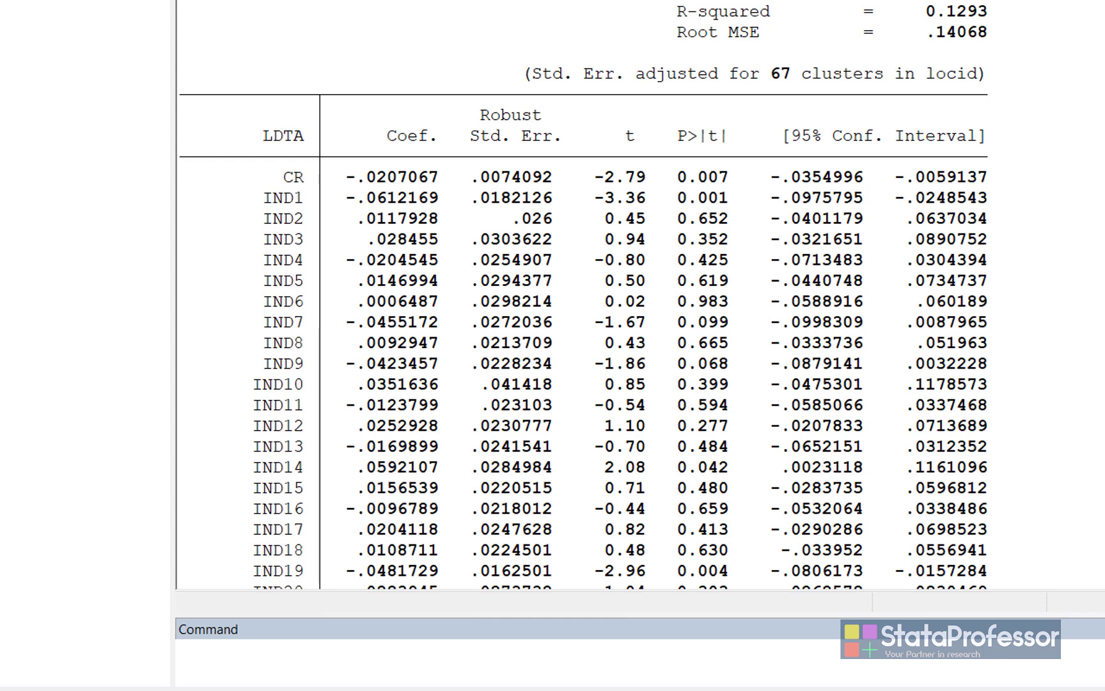
scroll(658, 206, down, 3)
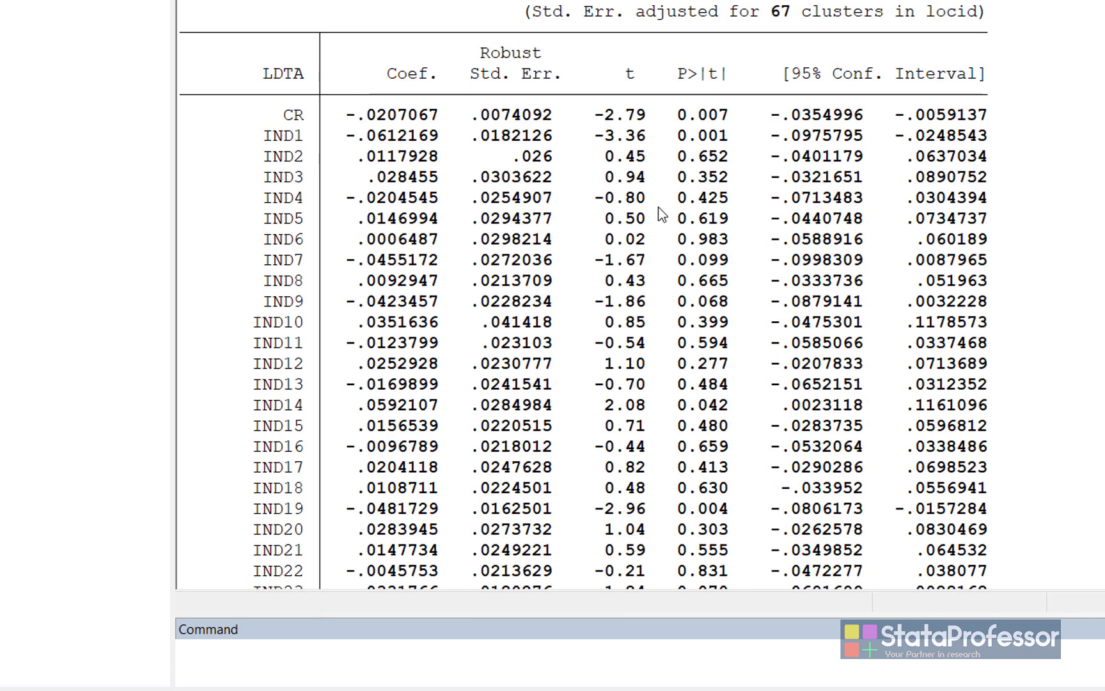
scroll(661, 190, up, 8)
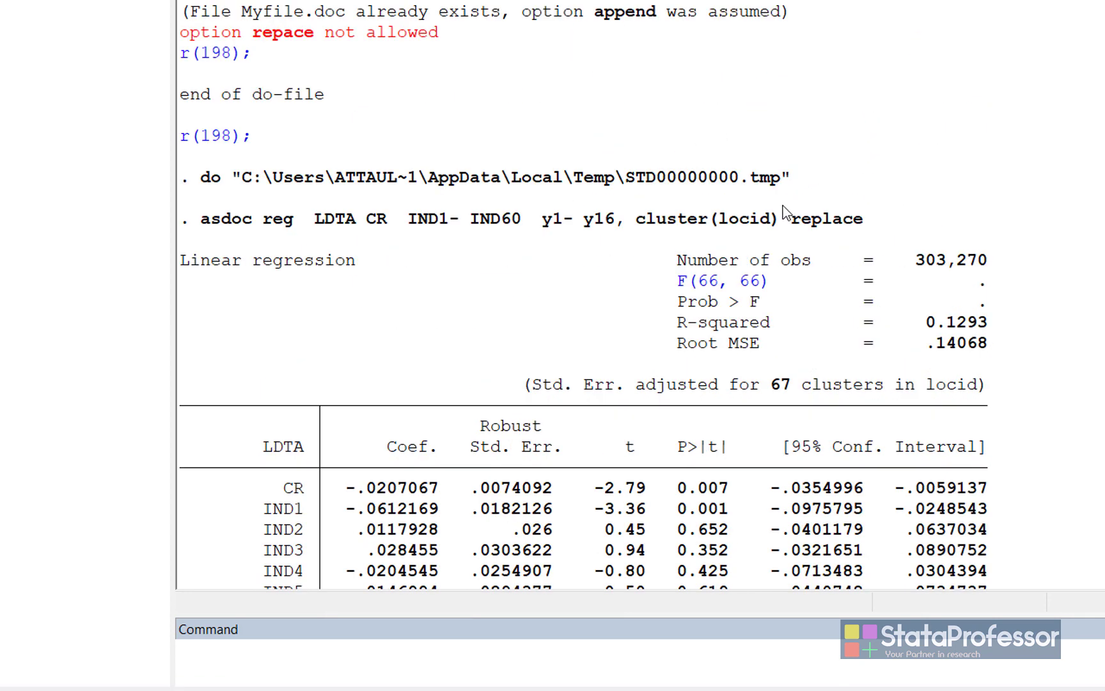
scroll(742, 237, down, 3)
drag(637, 160, 778, 173)
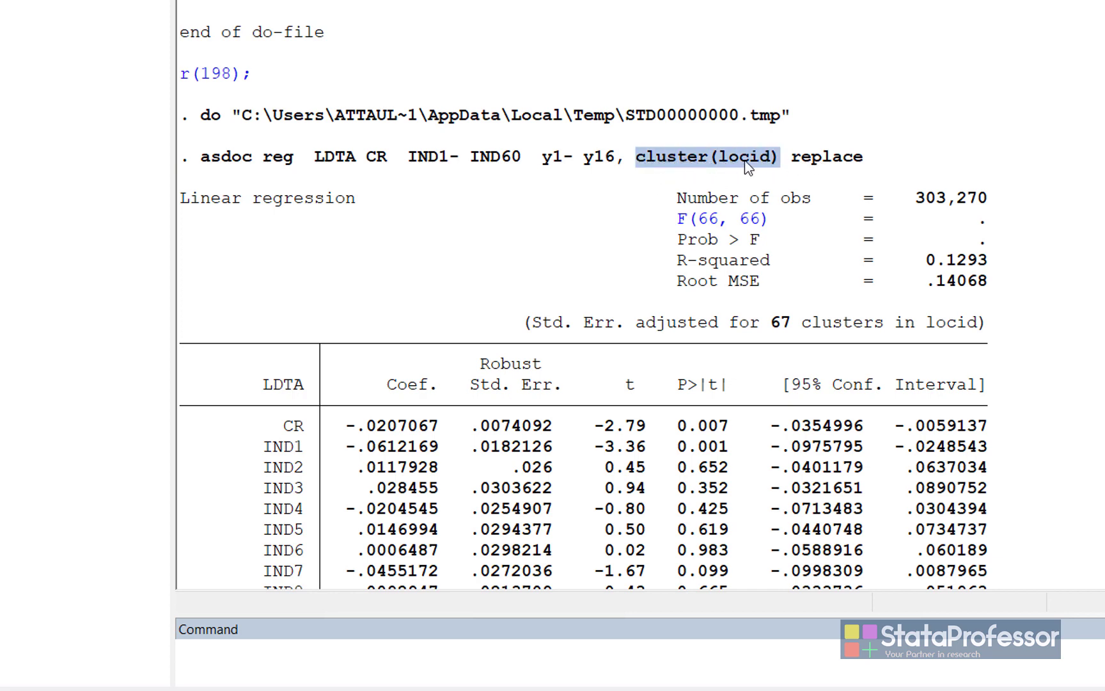
click(706, 165)
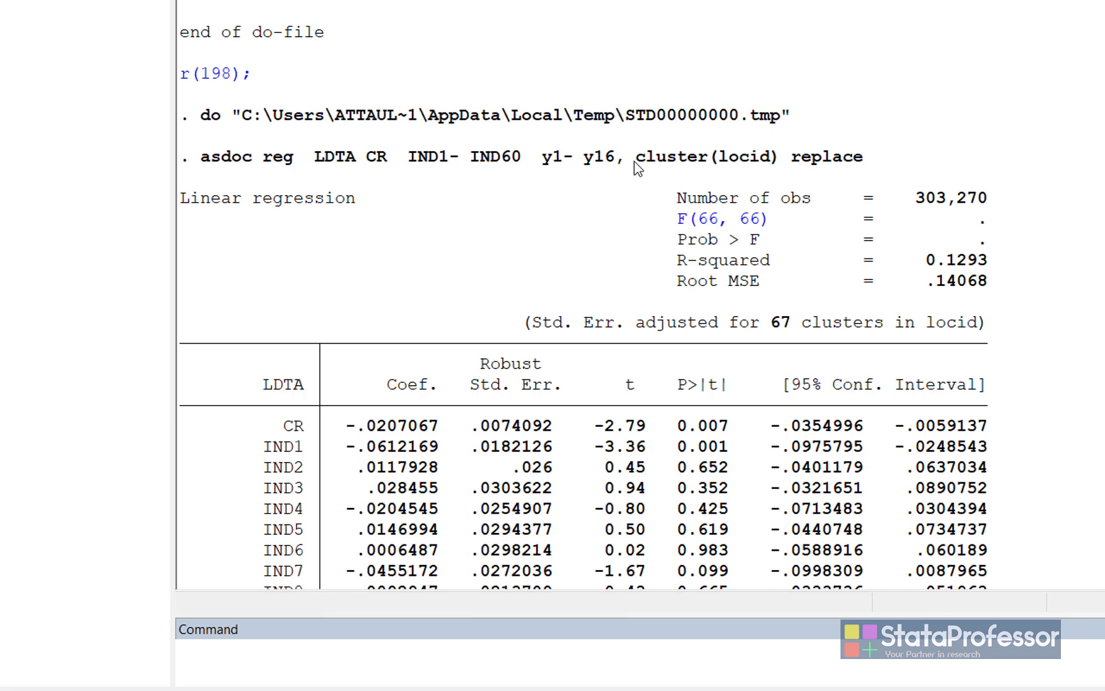
drag(793, 160, 865, 159)
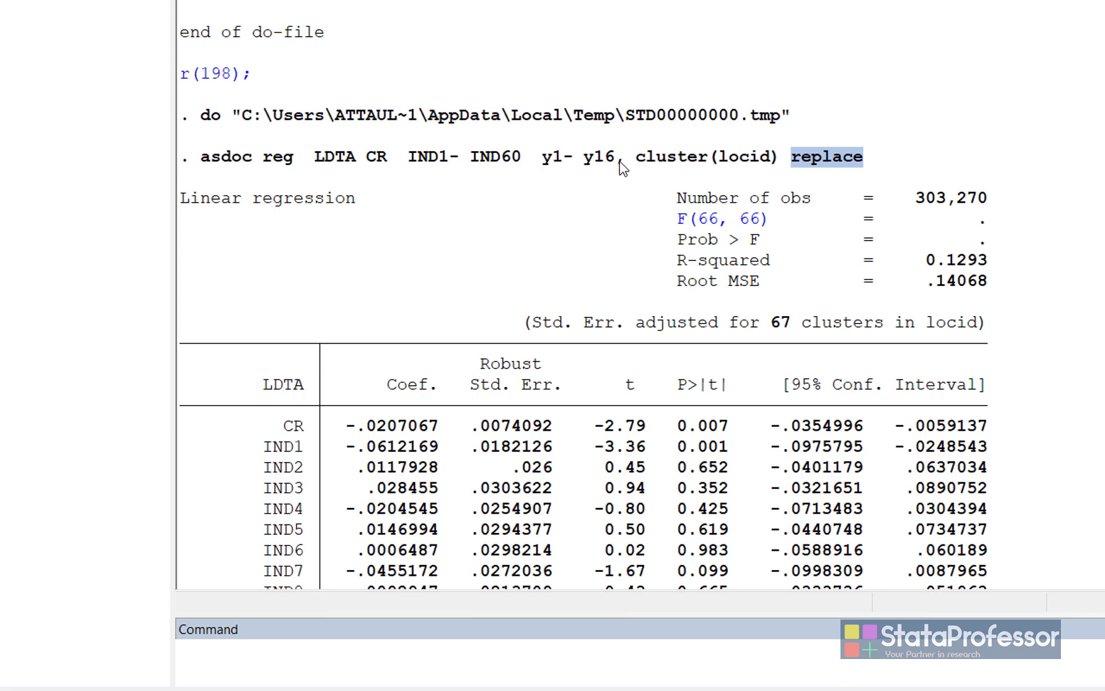
Step: Open Myfile.doc from the end of the output, review the regression table in Word, and close it without saving
scroll(644, 301, down, 6)
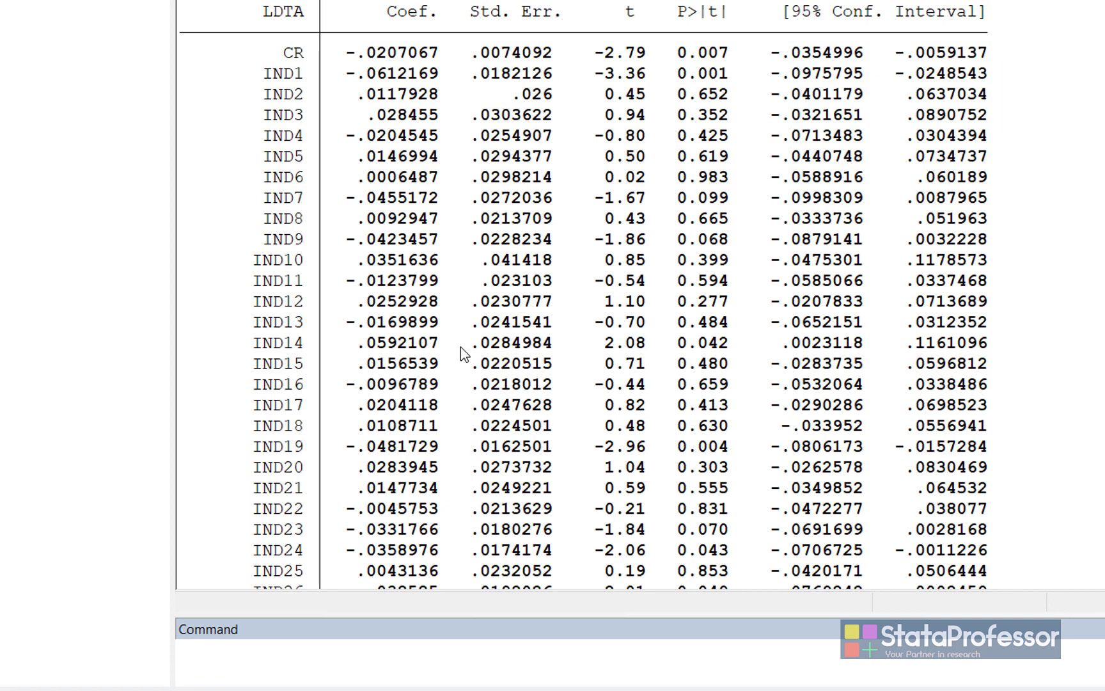
scroll(461, 347, down, 10)
scroll(466, 360, down, 10)
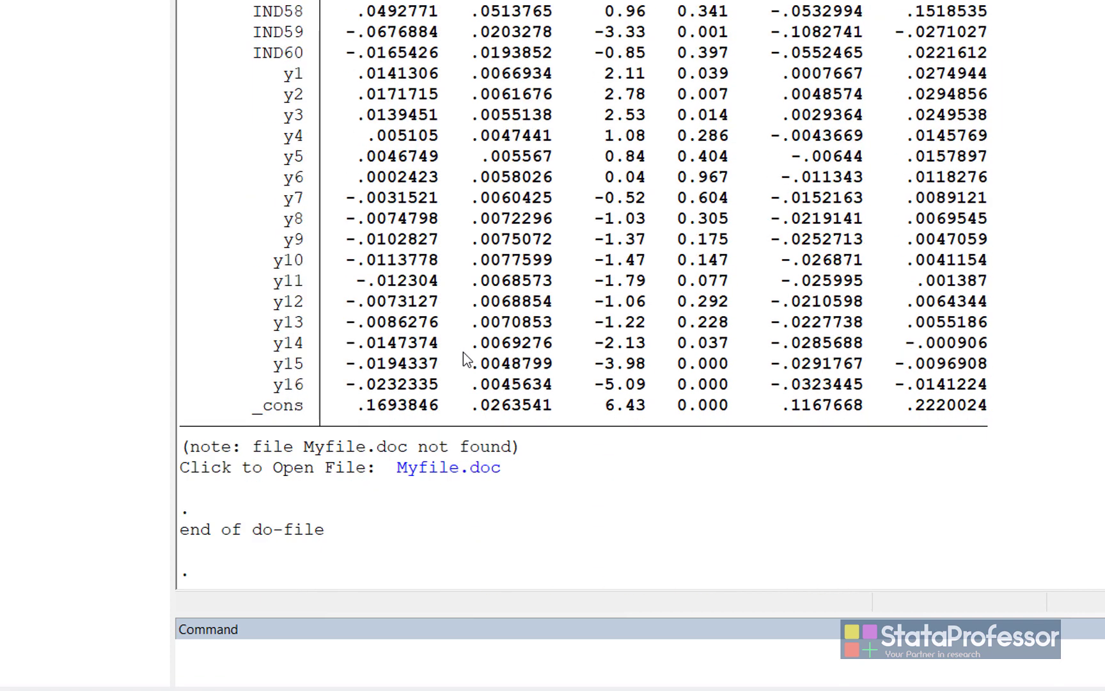
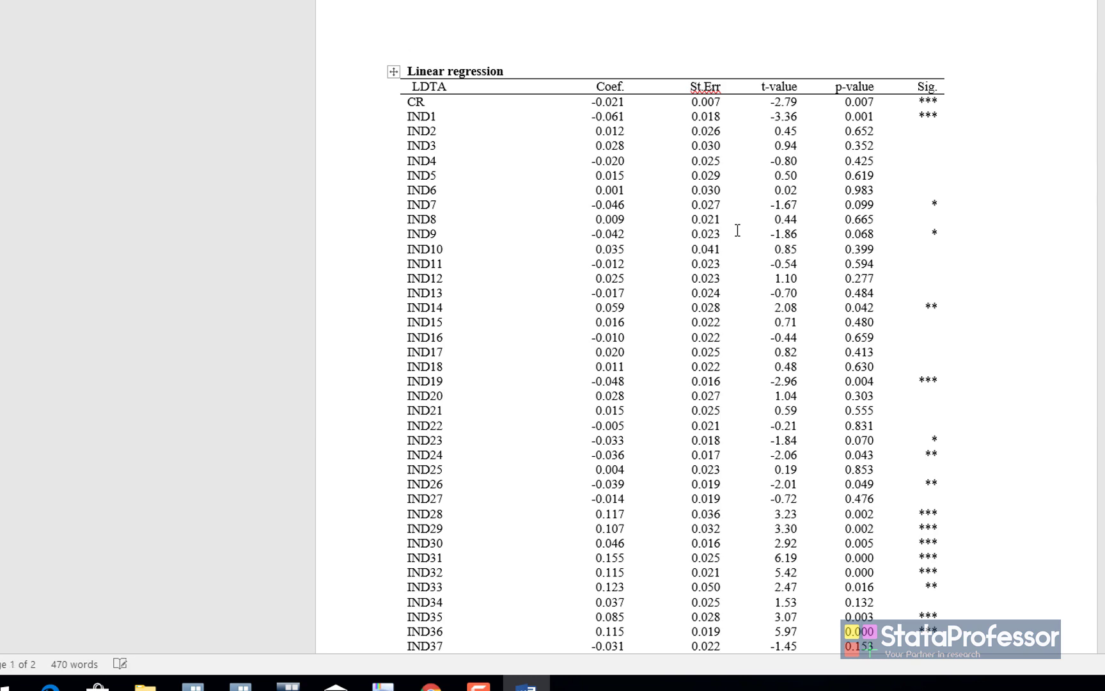
scroll(738, 231, down, 20)
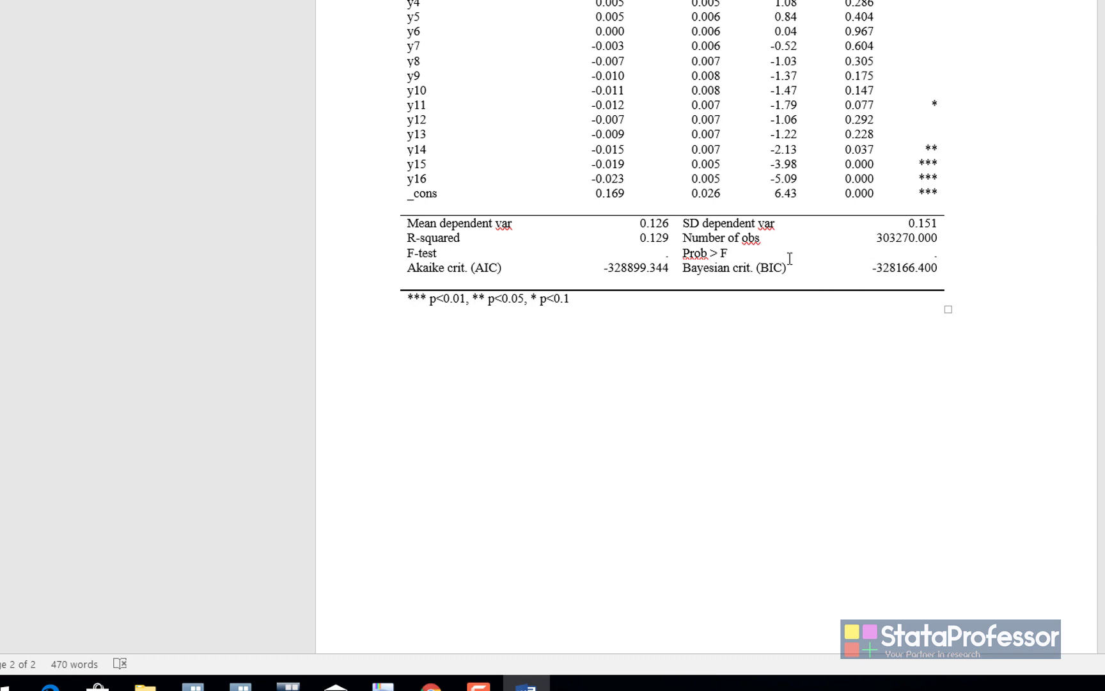
key(alt+F4)
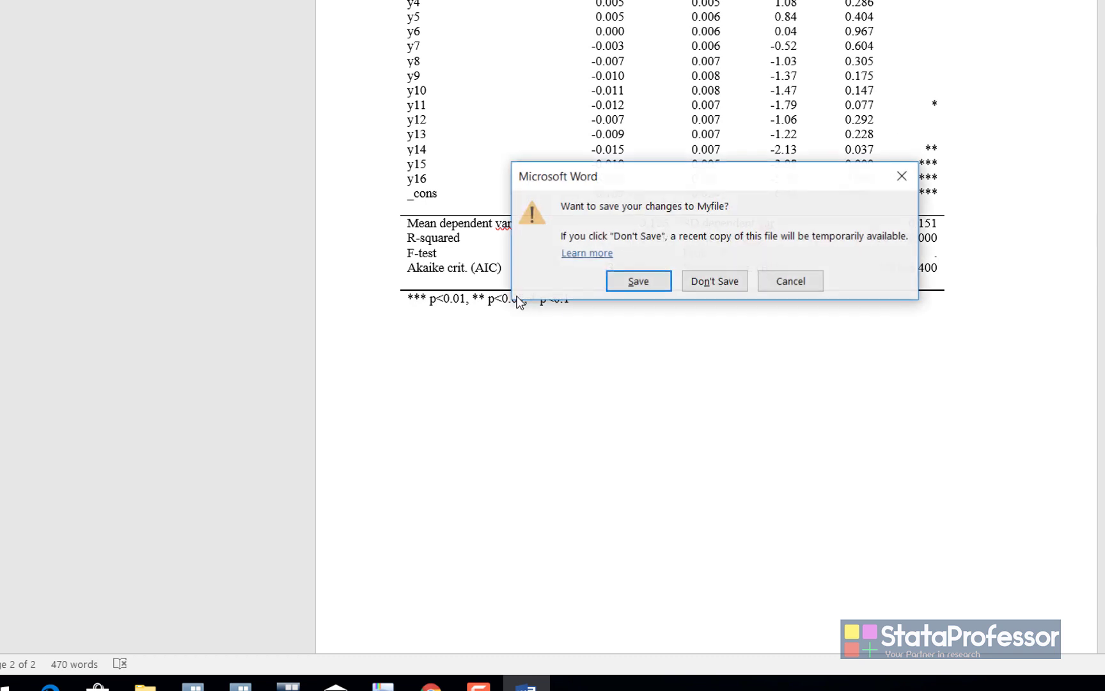
click(699, 283)
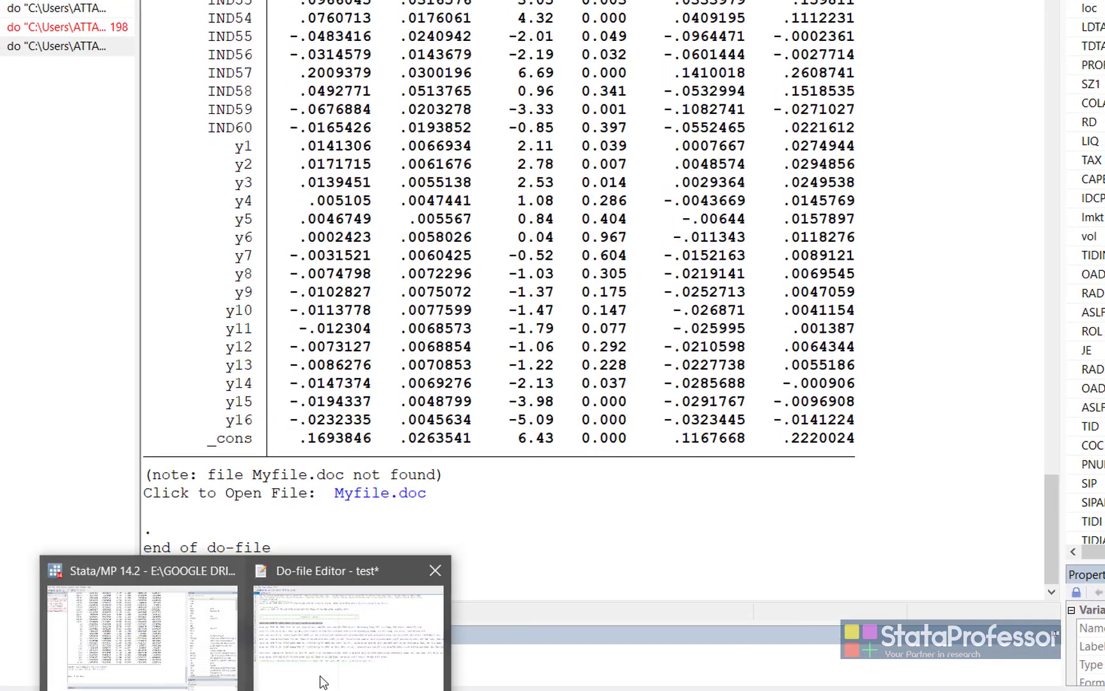
Step: Switch to Stata's Do-file Editor, append the option nest after replace on line 15, and run the line
click(321, 668)
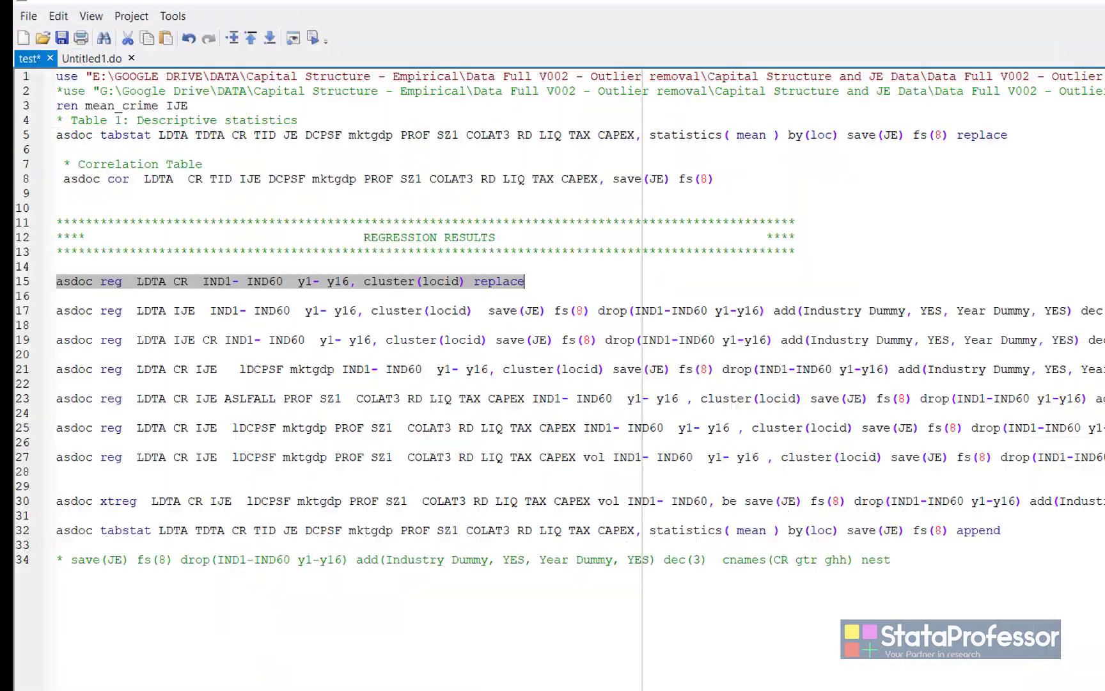
key(End)
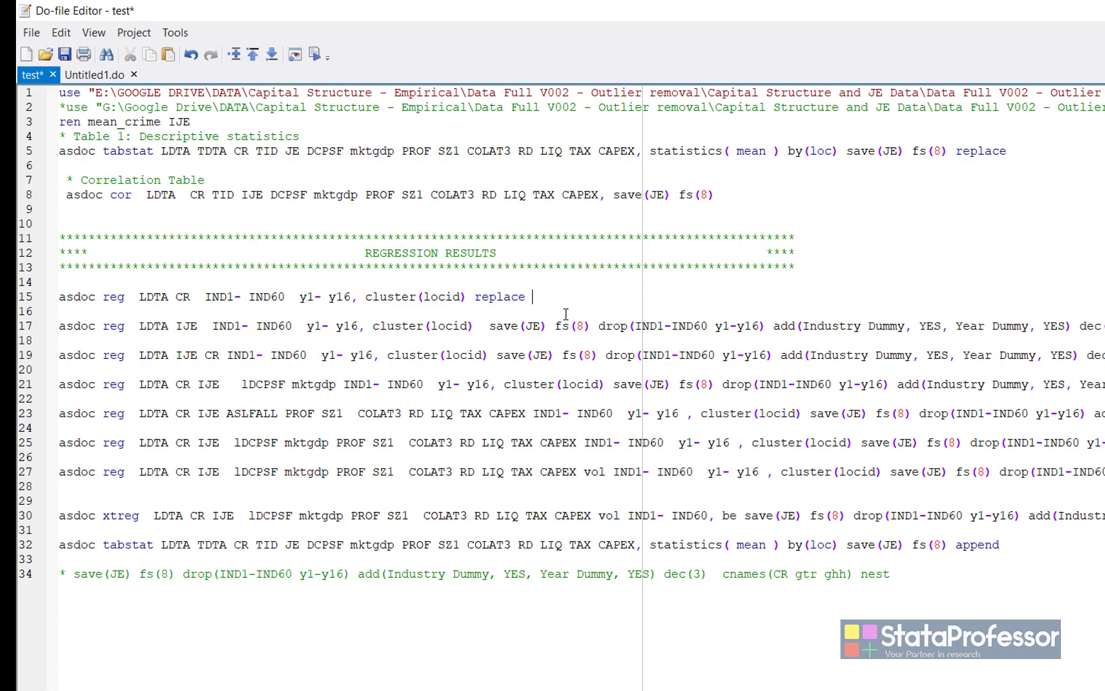
text(nest)
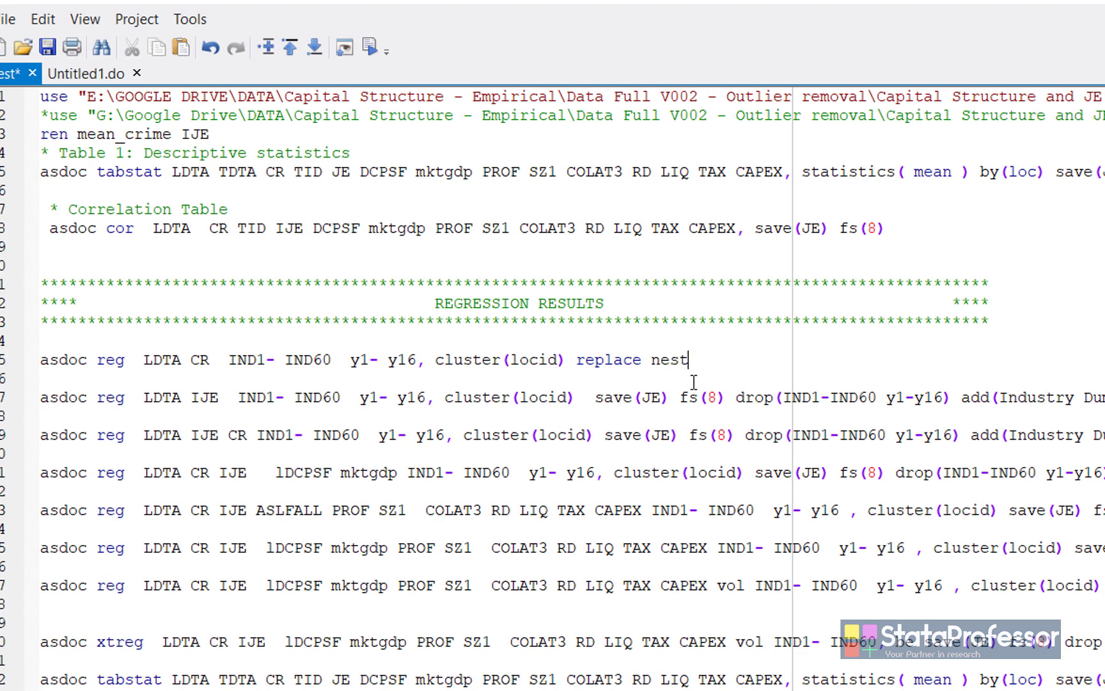
click(1, 364)
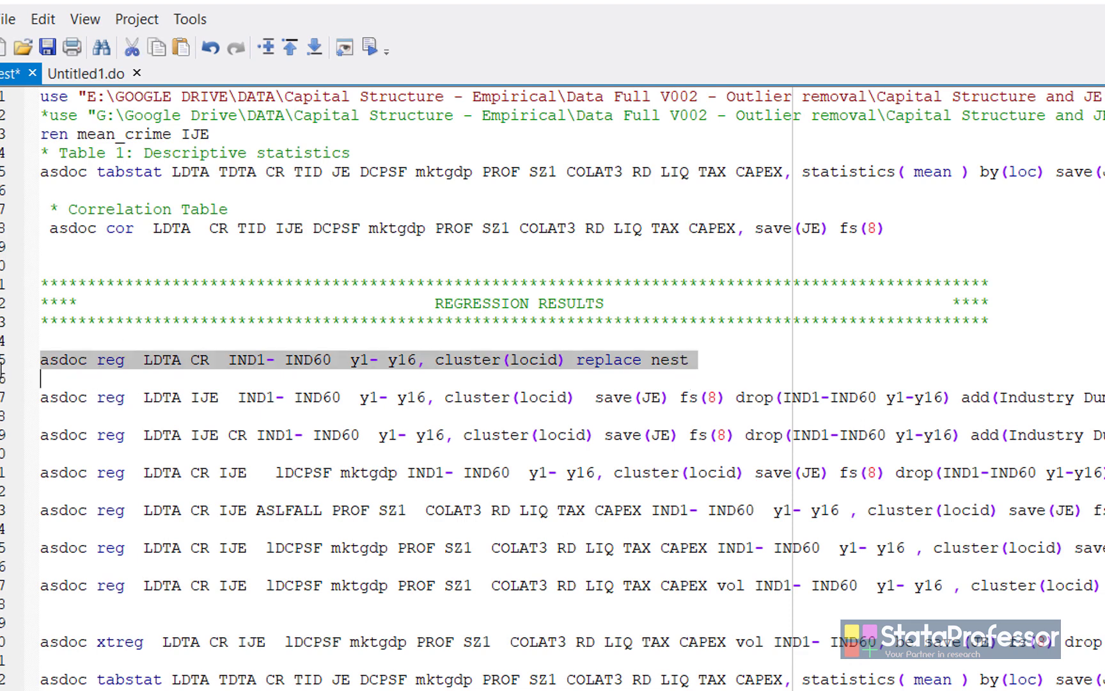
click(370, 50)
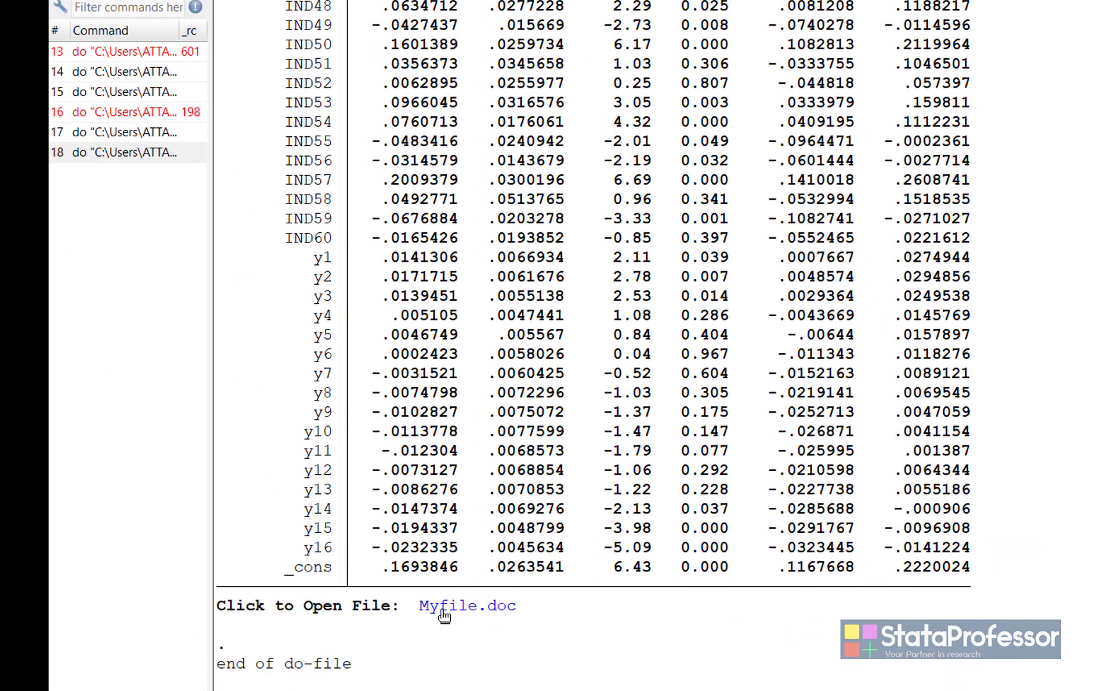
Step: Open Myfile.doc in Word and review the nested regression table, highlighting the CR coefficient and the Obs. and R-squared rows
click(484, 609)
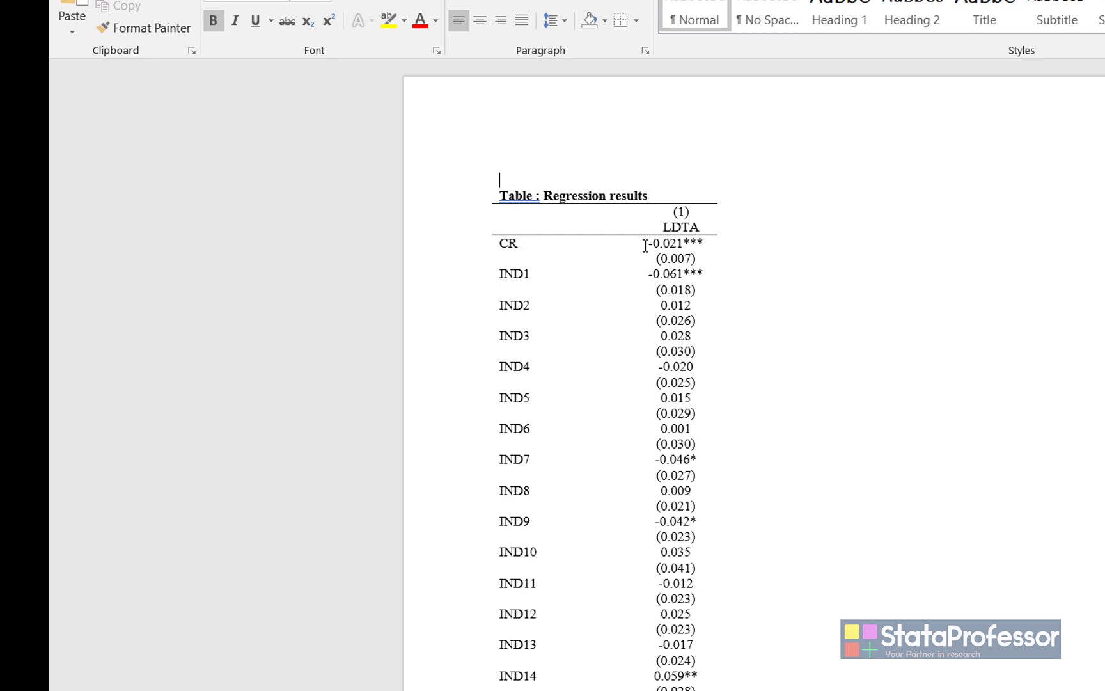
drag(645, 245, 716, 248)
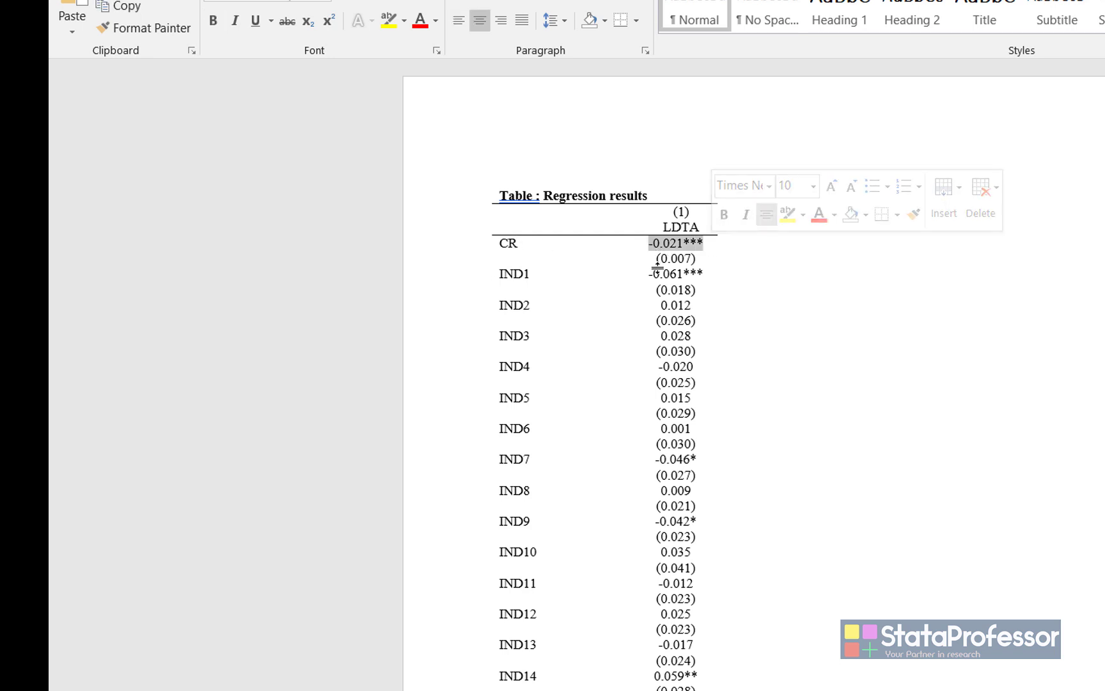
scroll(710, 564, down, 4)
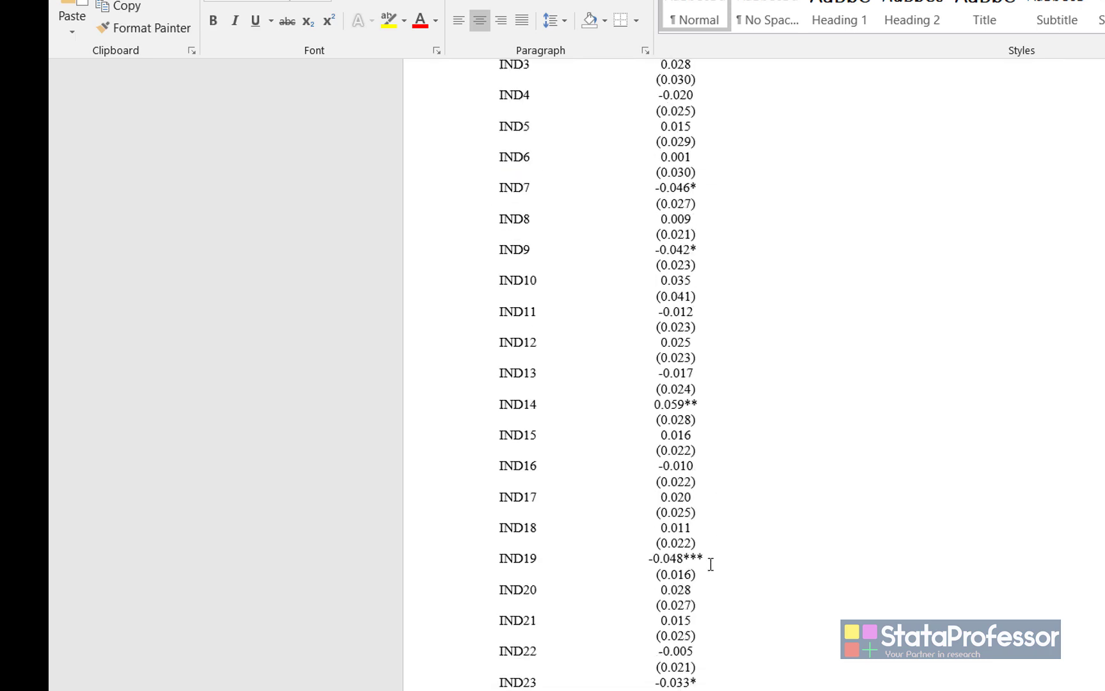
scroll(711, 564, down, 20)
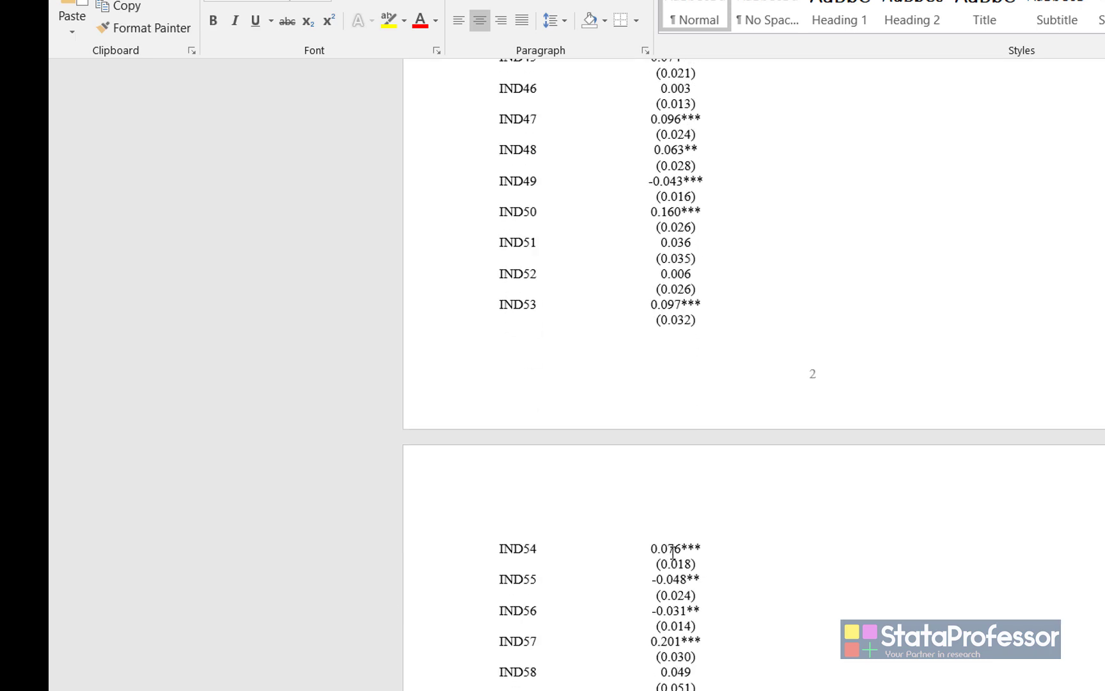
scroll(672, 551, down, 12)
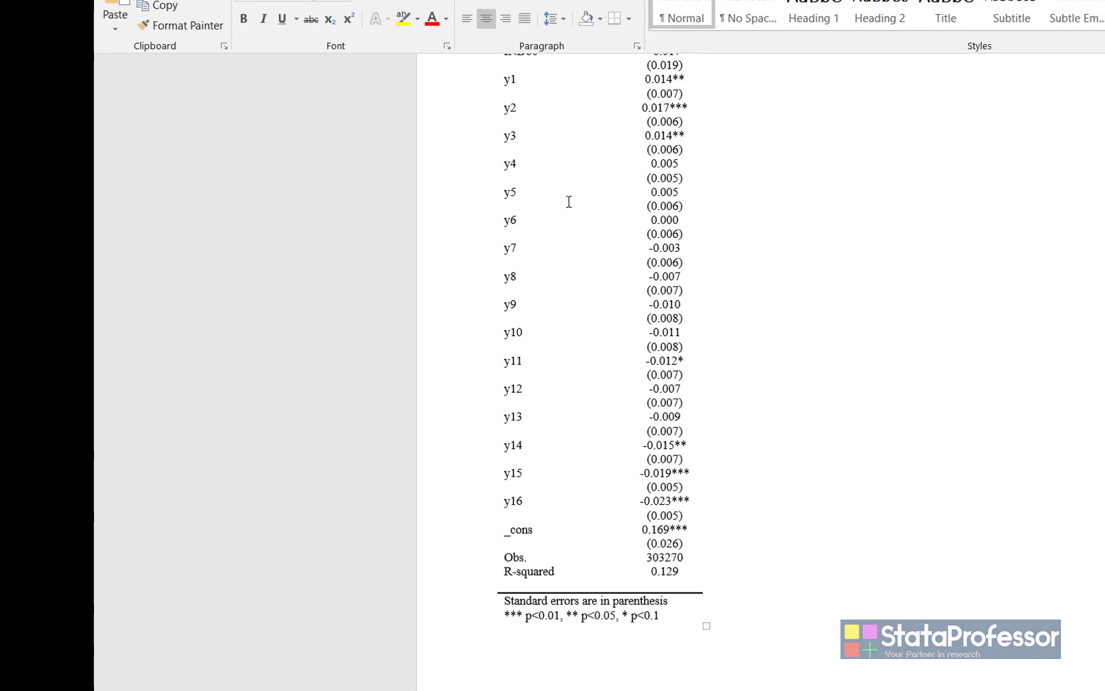
scroll(622, 473, down, 1)
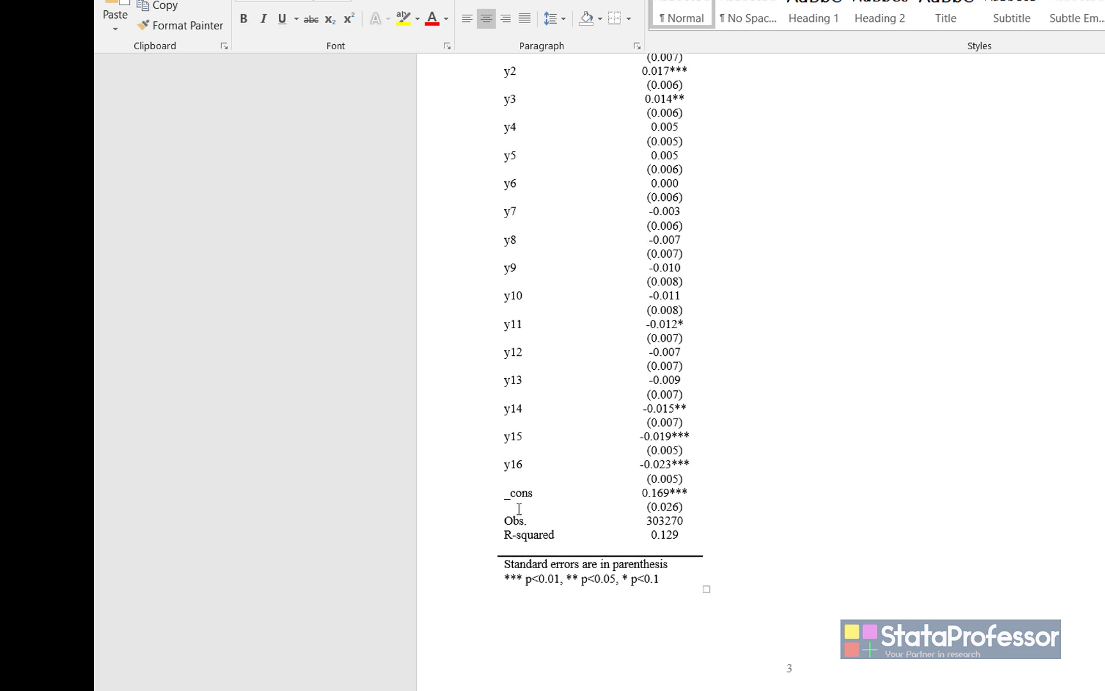
drag(506, 521, 702, 534)
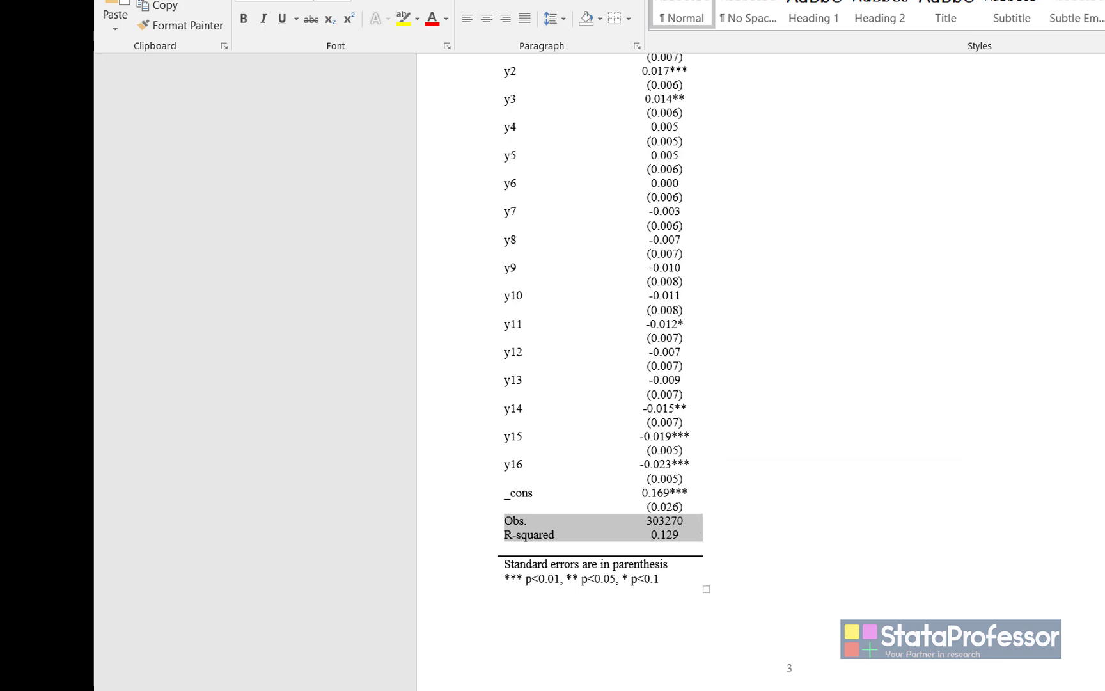
Step: Look back over the industry dummy rows in the nested table and close Myfile.doc without saving
scroll(554, 302, up, 12)
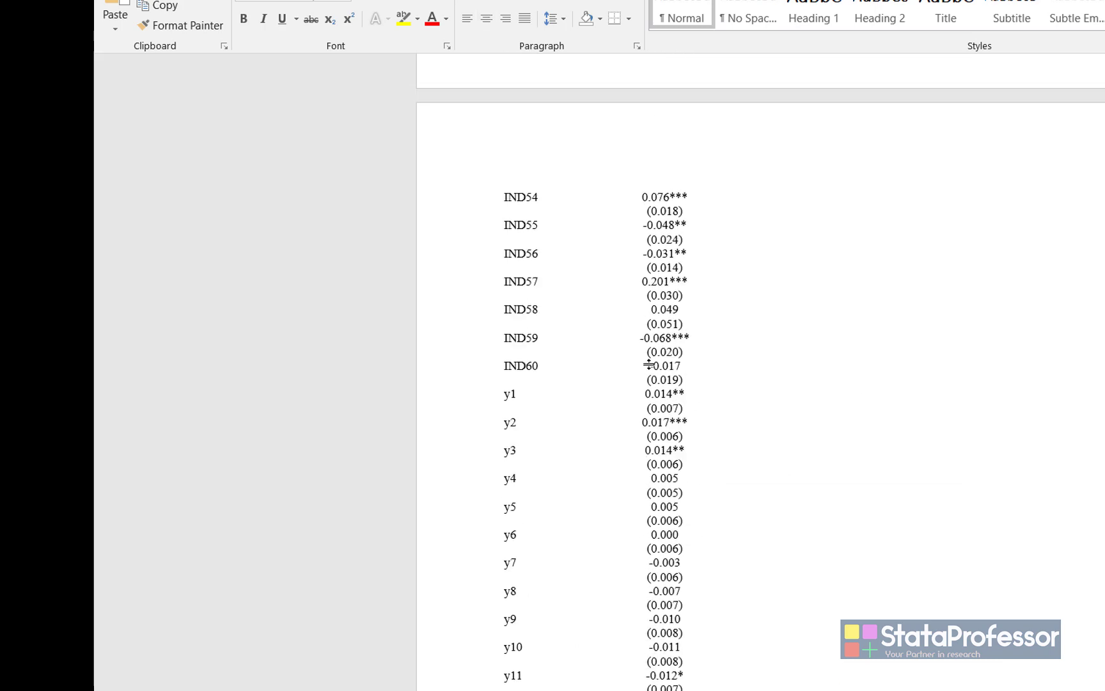
scroll(522, 317, up, 3)
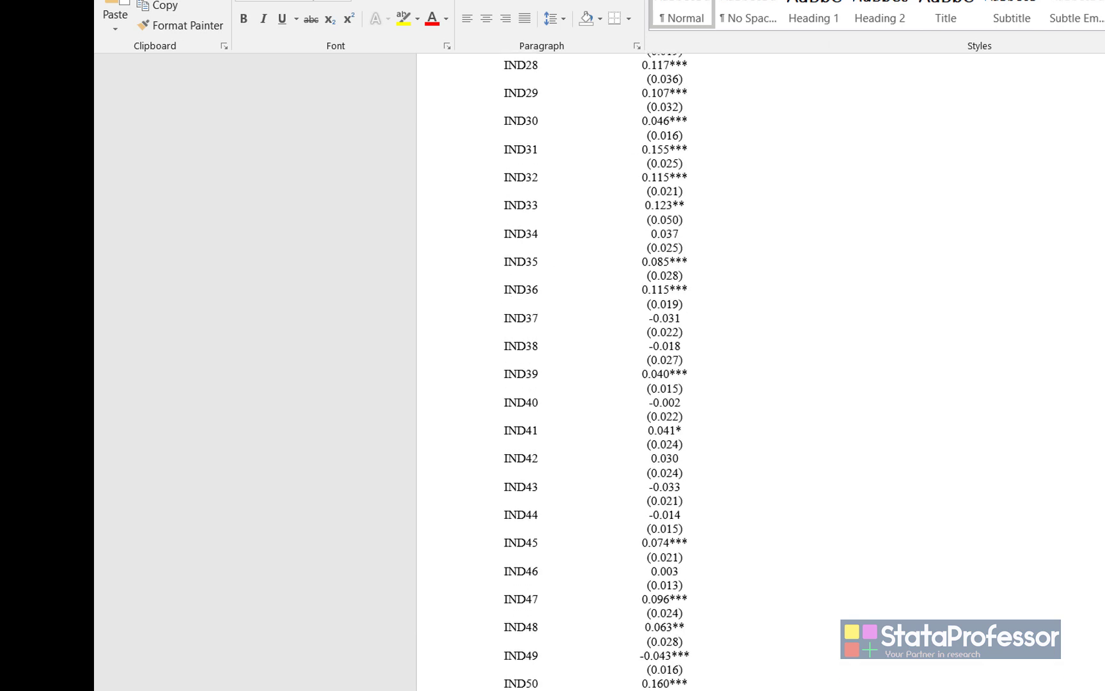
key(alt+F4)
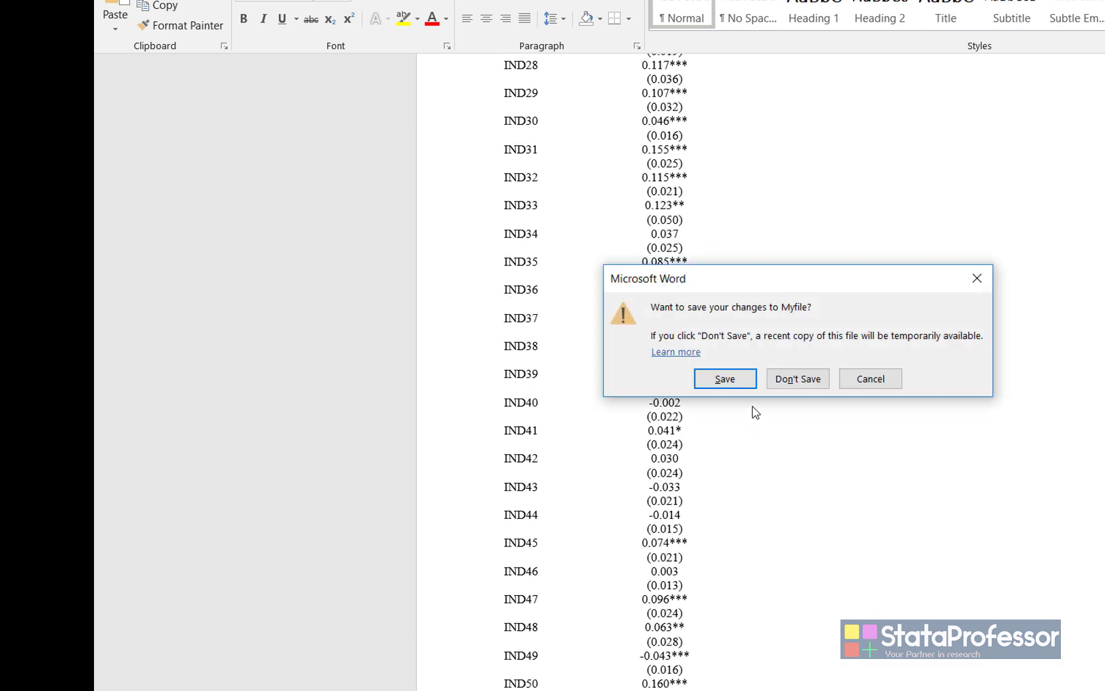
click(791, 377)
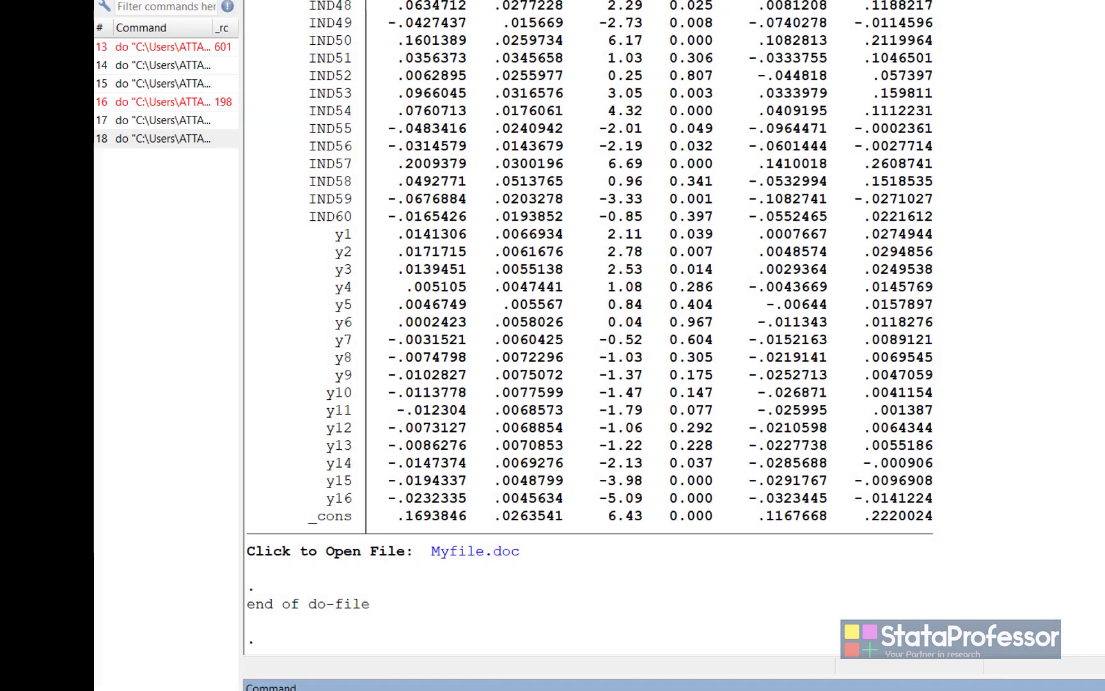
Step: Switch to the Do-file Editor and append drop(IND1-IND60 y1-y16), copied from the comment on line 34, after nest on line 15
mouse_move(380, 687)
click(440, 684)
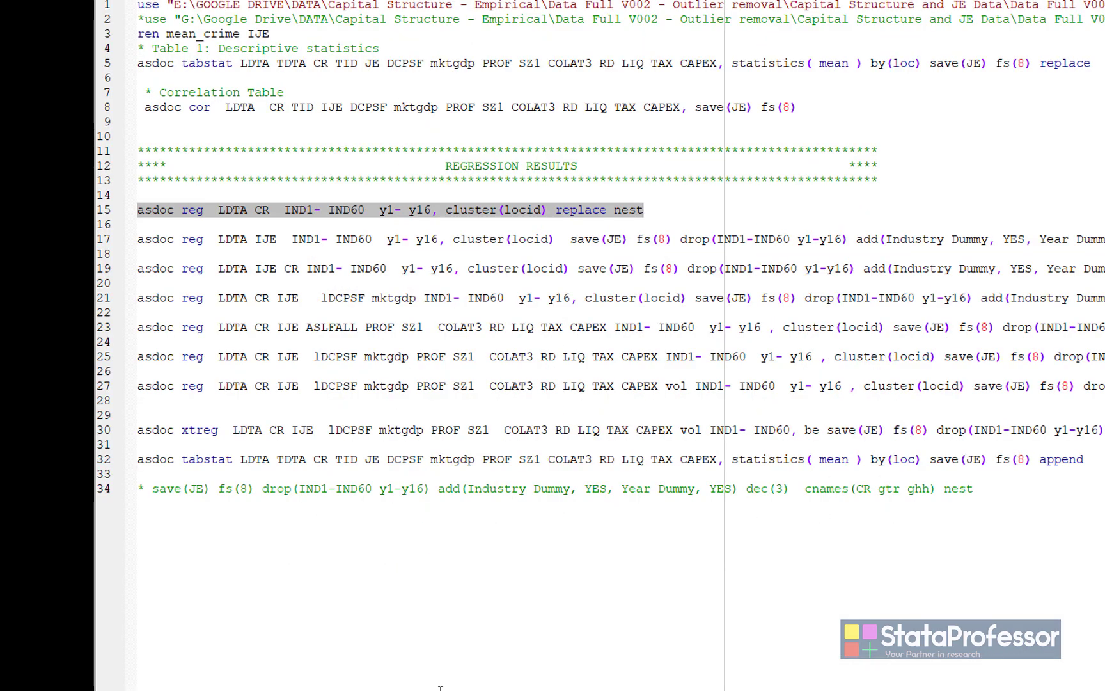
click(663, 211)
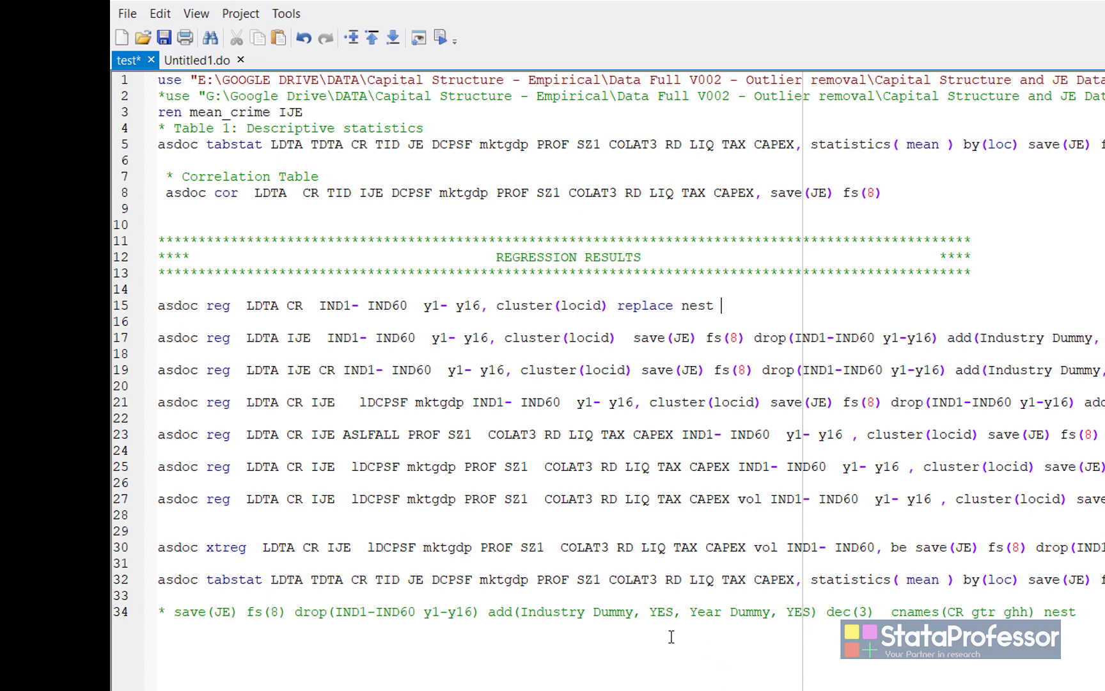
double_click(300, 612)
drag(342, 613, 478, 616)
right_click(456, 607)
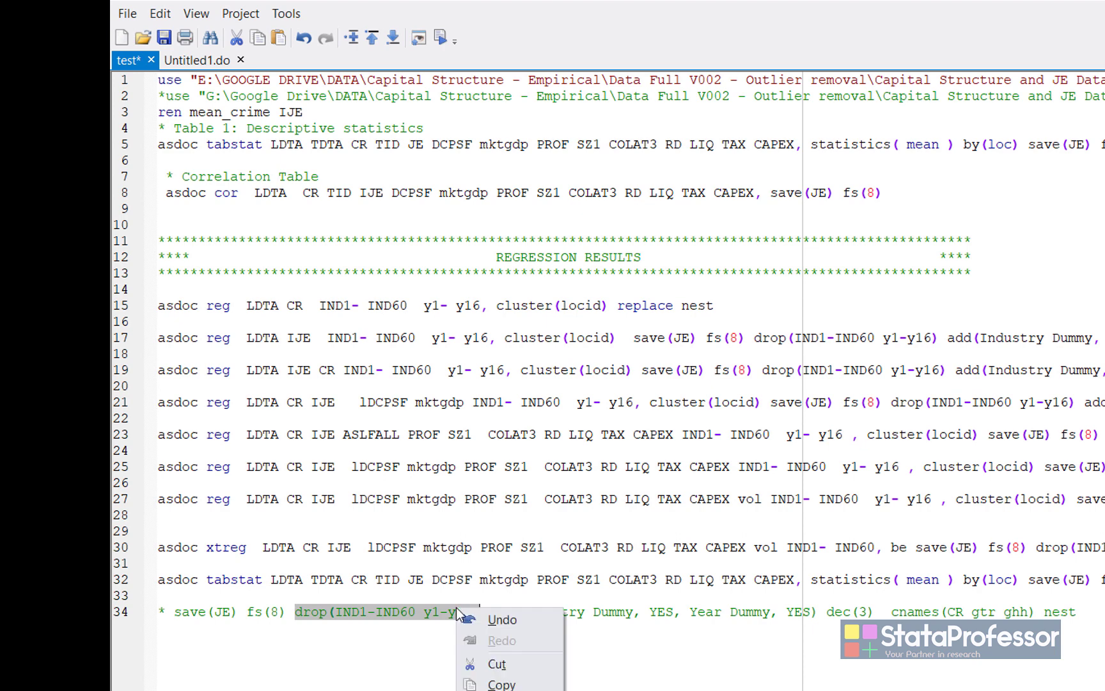
click(502, 681)
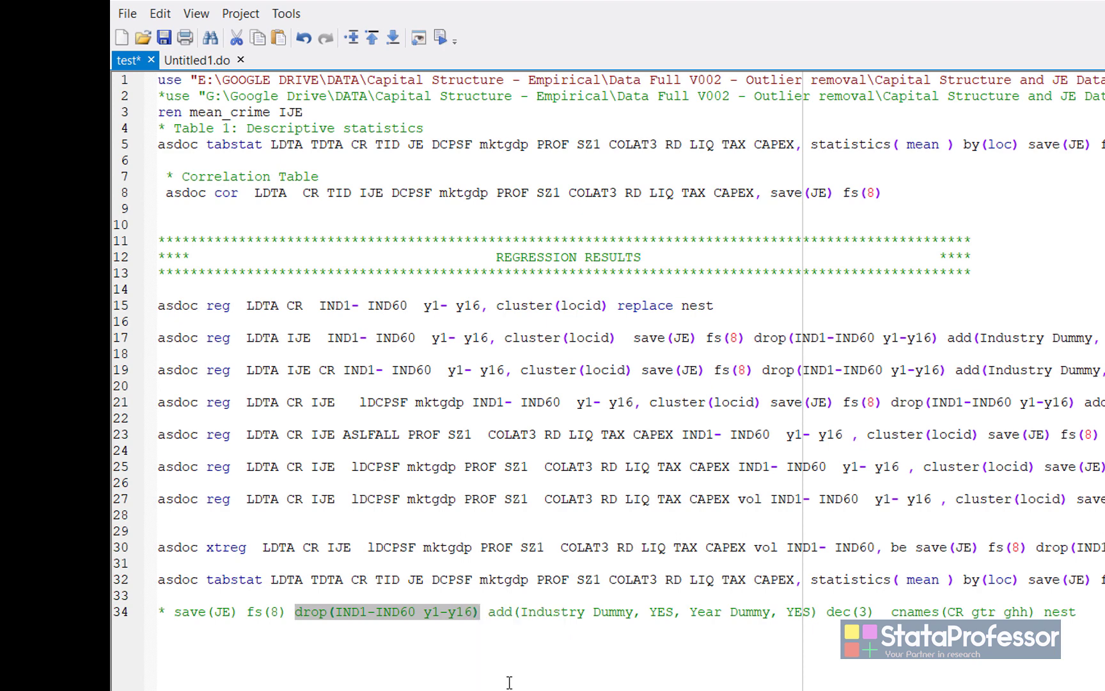
click(746, 305)
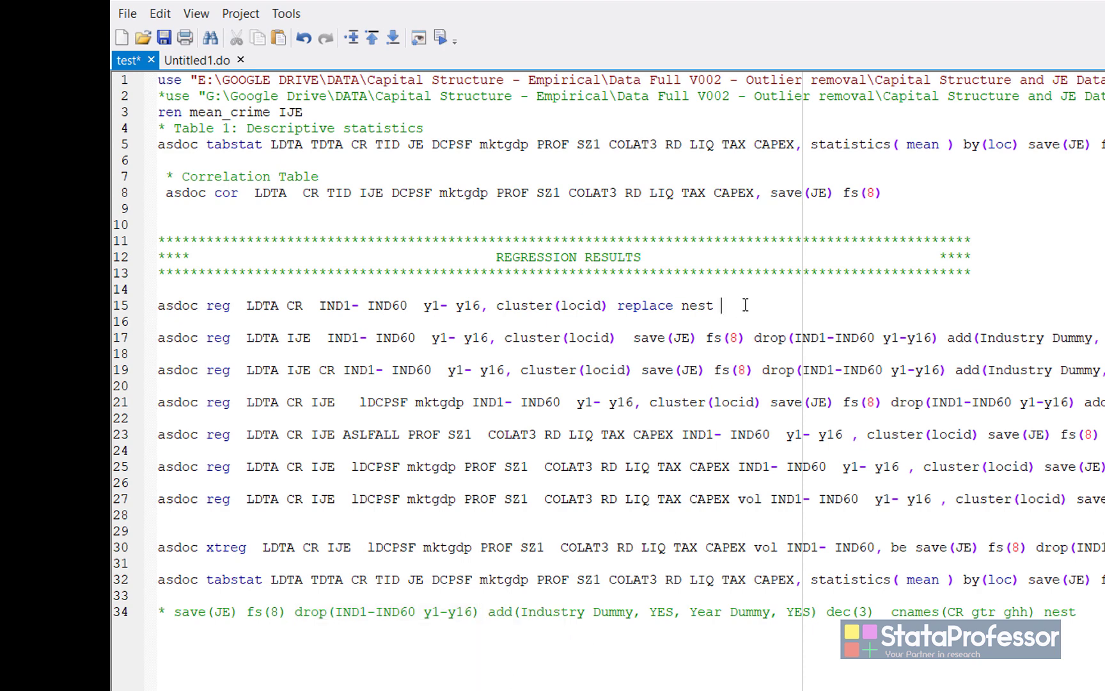
key(ctrl+v)
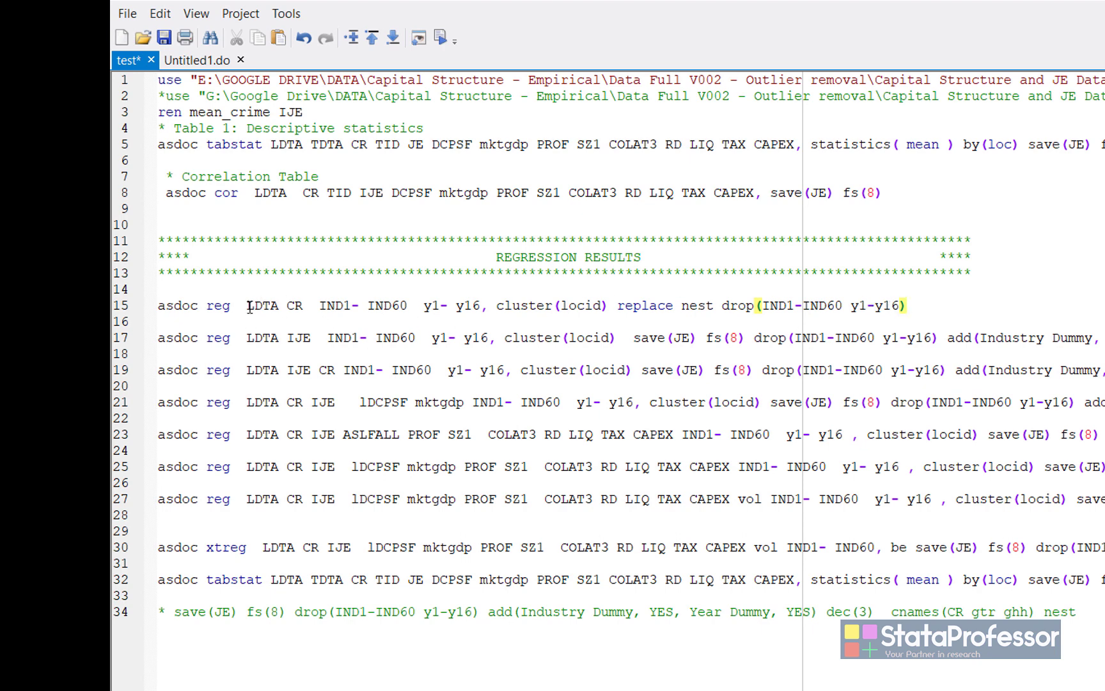
Step: Run line 15, review the shortened regression table in Myfile.doc in Word, and close it without saving
click(124, 310)
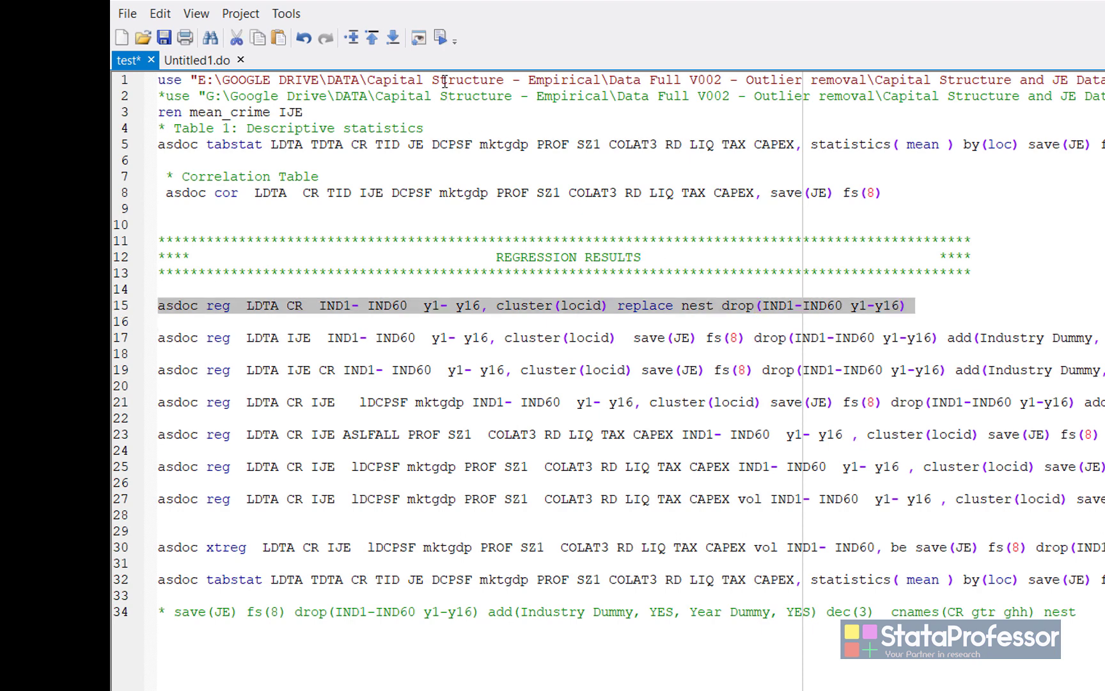
click(441, 40)
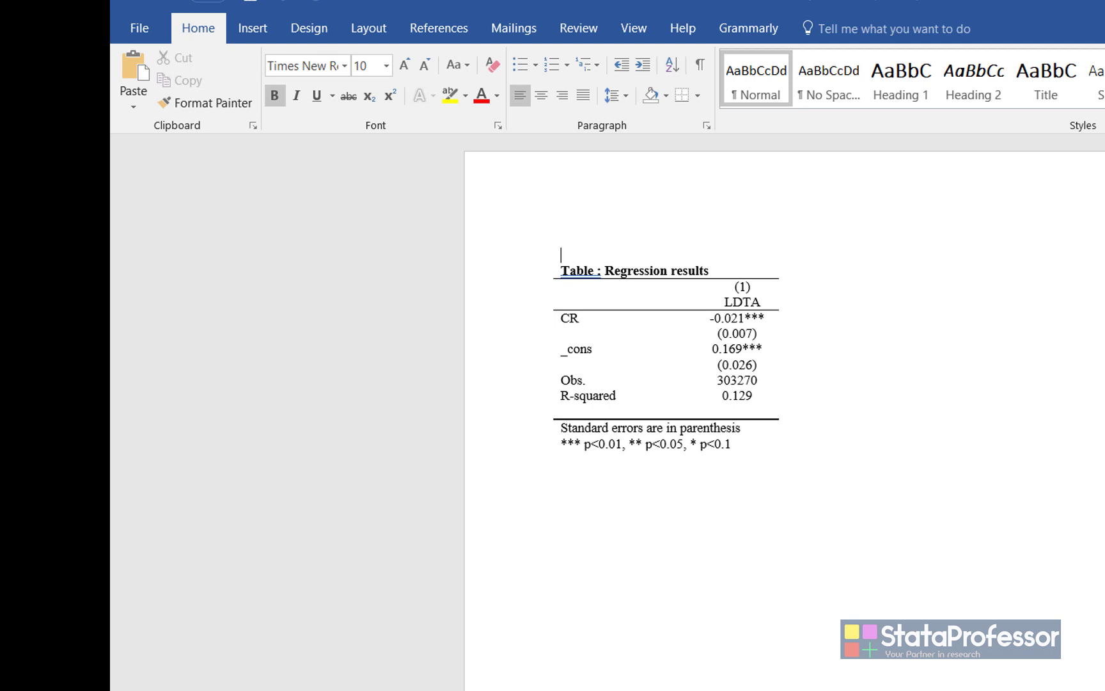
key(alt+F4)
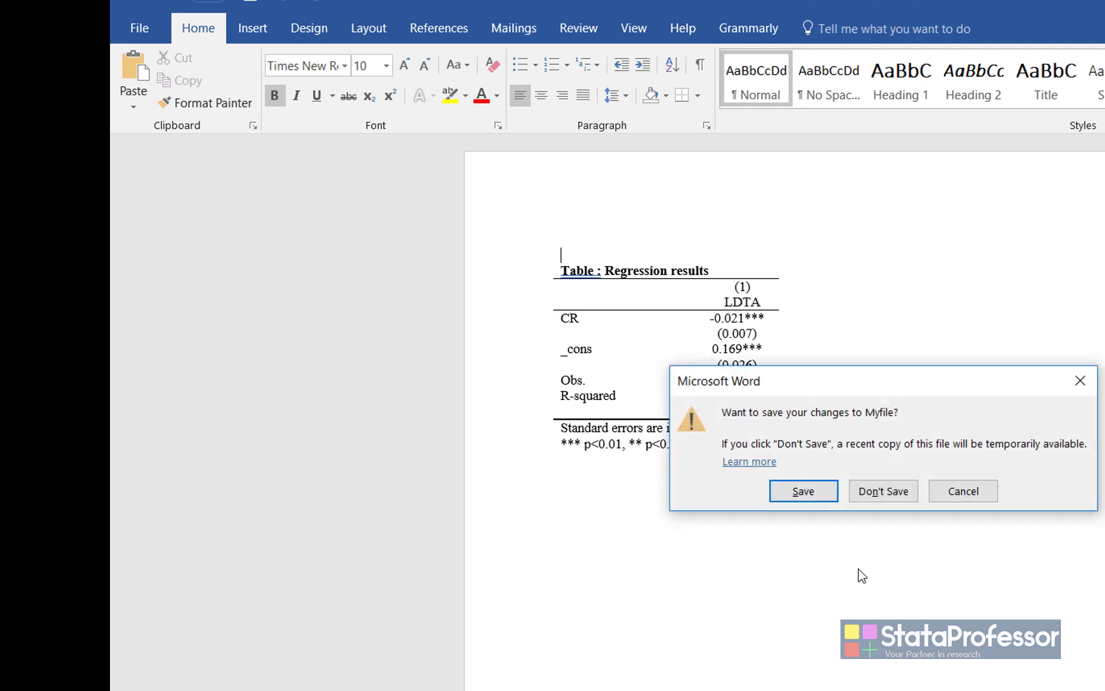
click(889, 500)
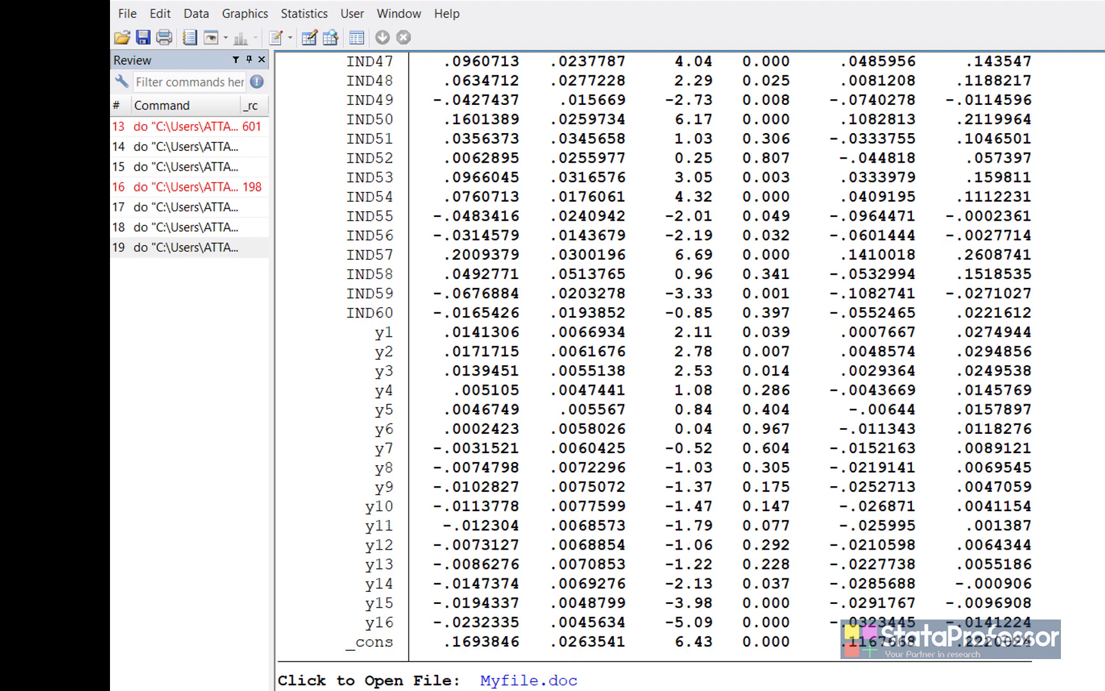
Step: Switch to the Do-file Editor, copy the cnames option from line 34 to the end of line 15, and reduce it to cnames(CR)
key(alt+Tab)
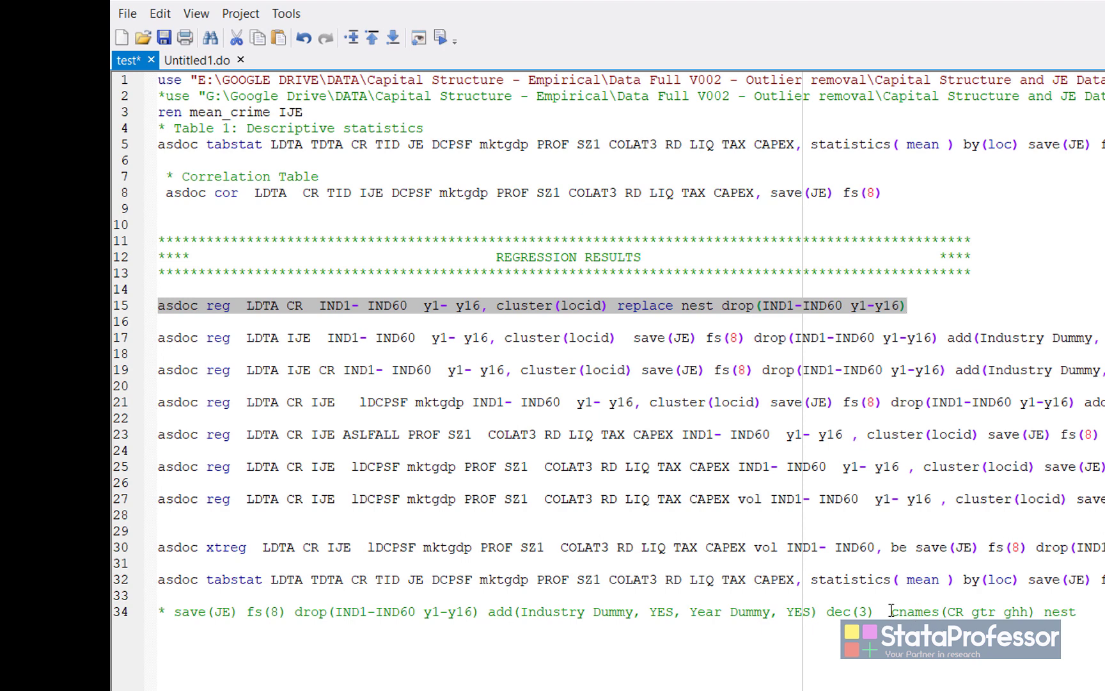
drag(891, 611, 1035, 612)
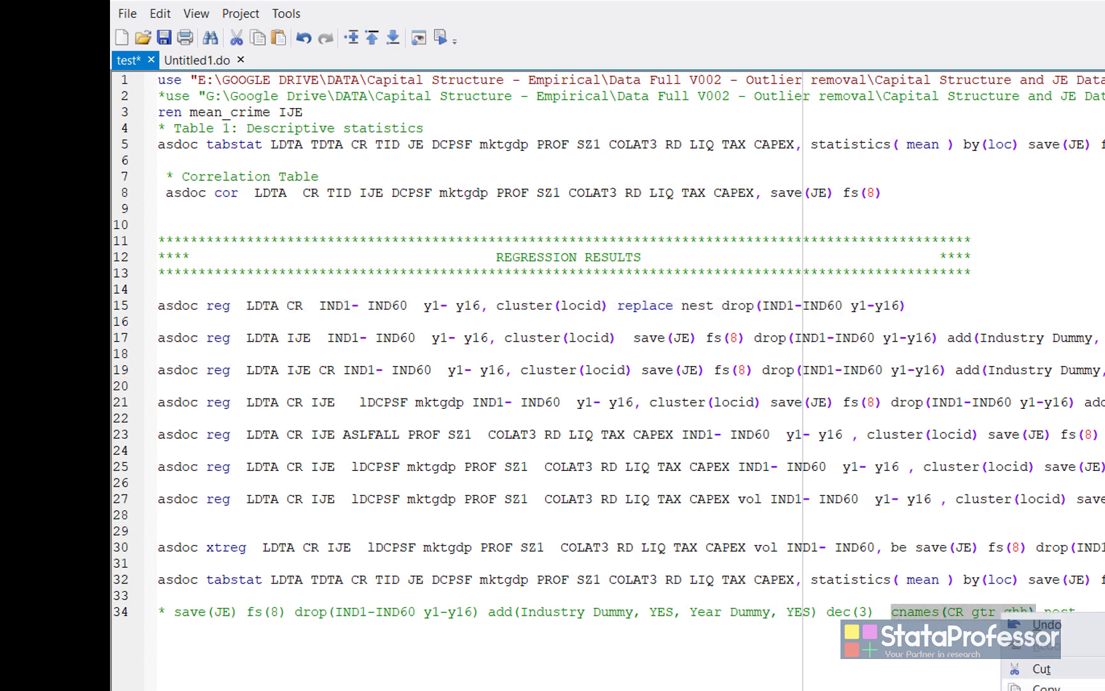
click(927, 306)
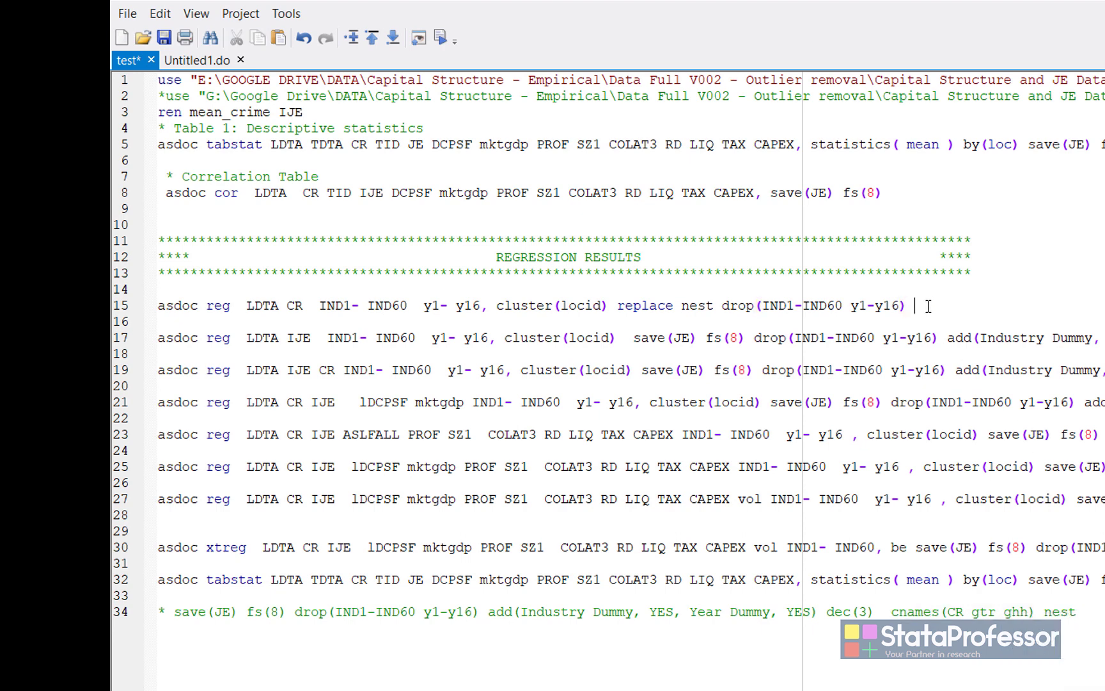
key(ctrl+v)
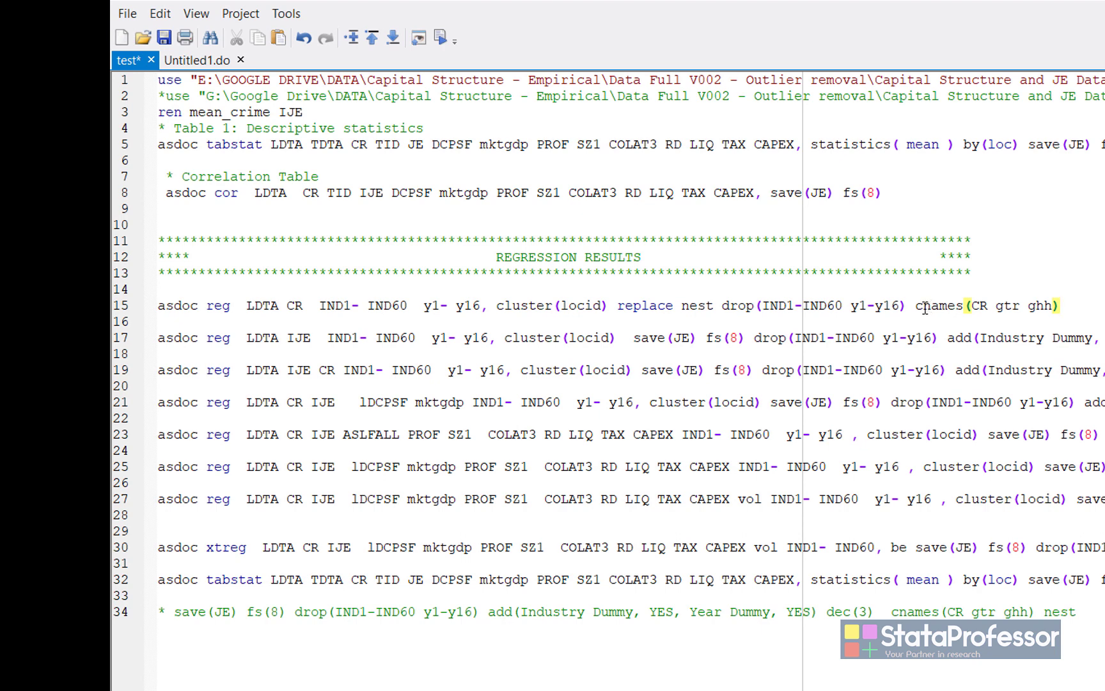
double_click(1012, 306)
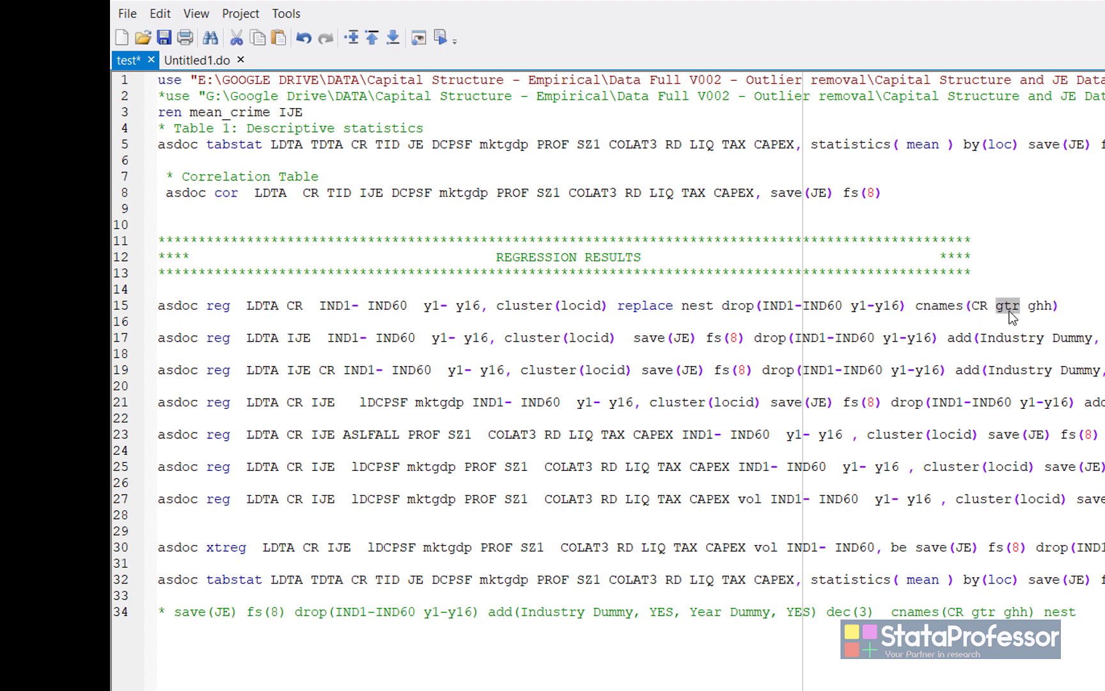
key(Delete)
key(Delete)
key(Delete)
key(Delete)
key(Delete)
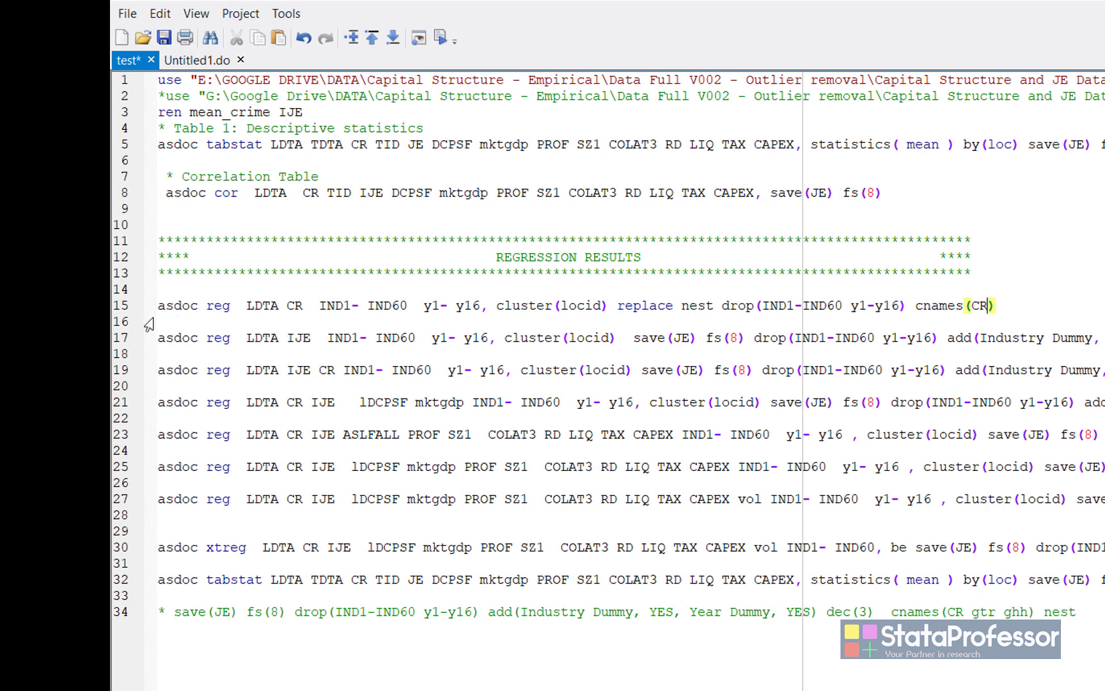
Step: Run line 15, open Myfile.doc in Word to check the table's column heading, and close it without saving
click(116, 306)
click(438, 40)
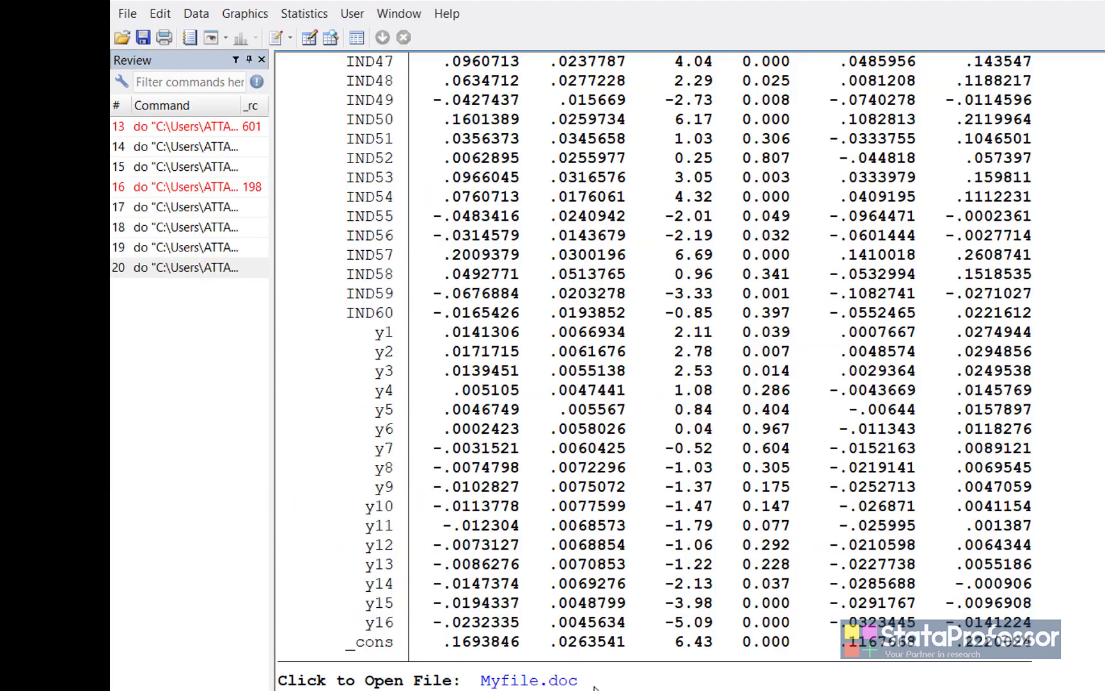
click(550, 682)
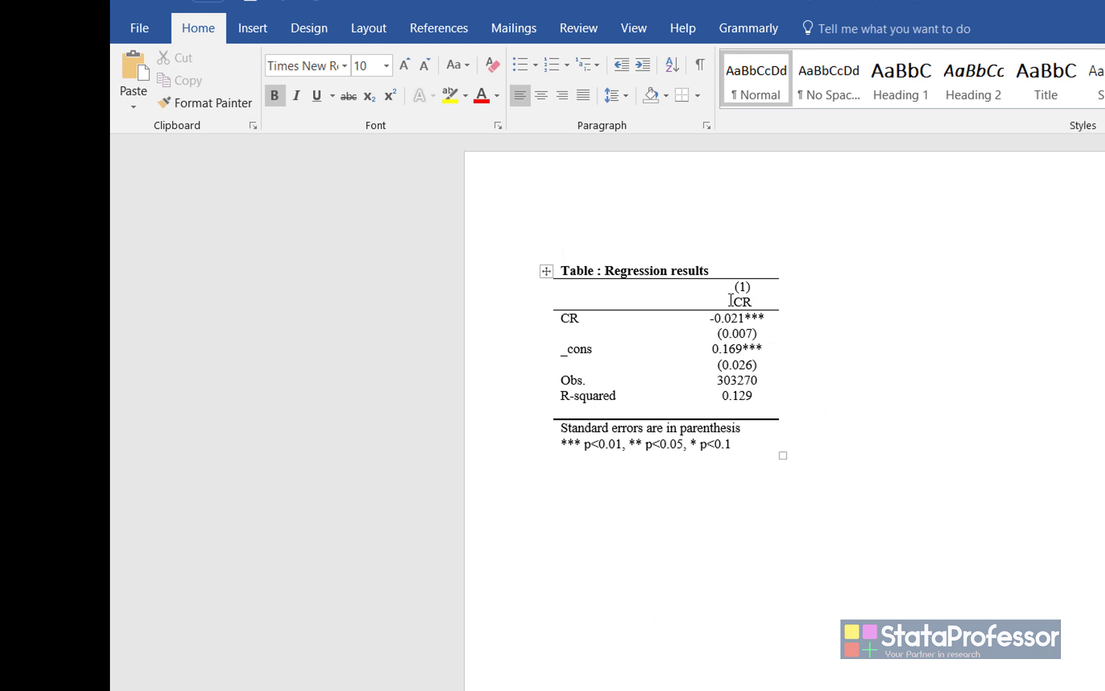
drag(731, 299, 758, 300)
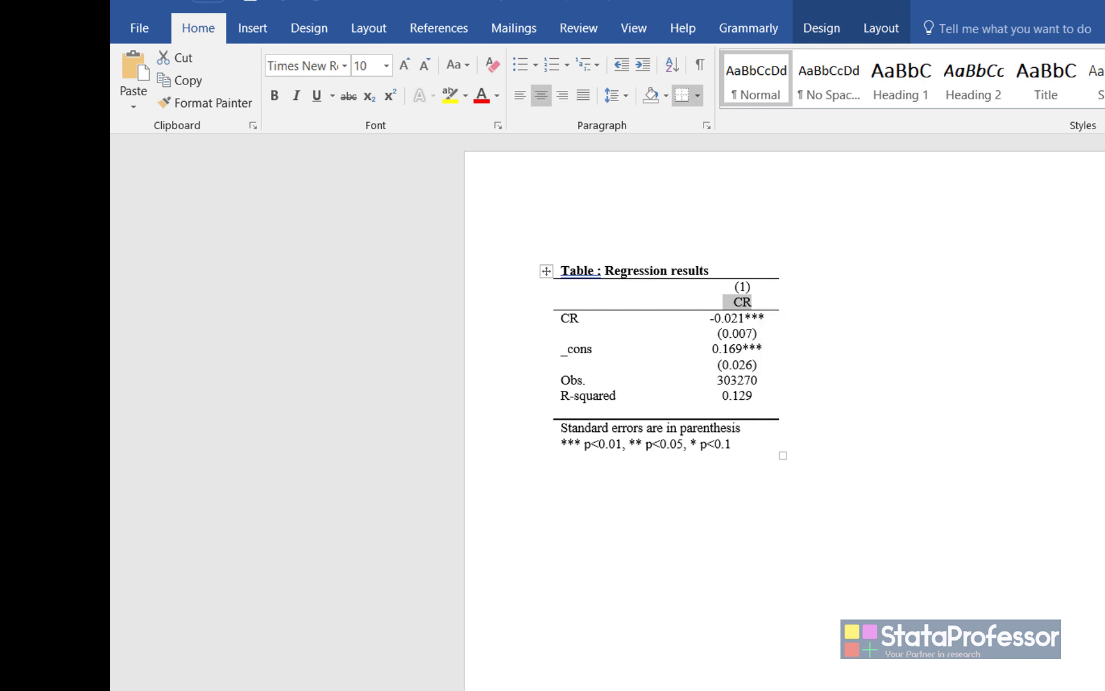
key(alt+F4)
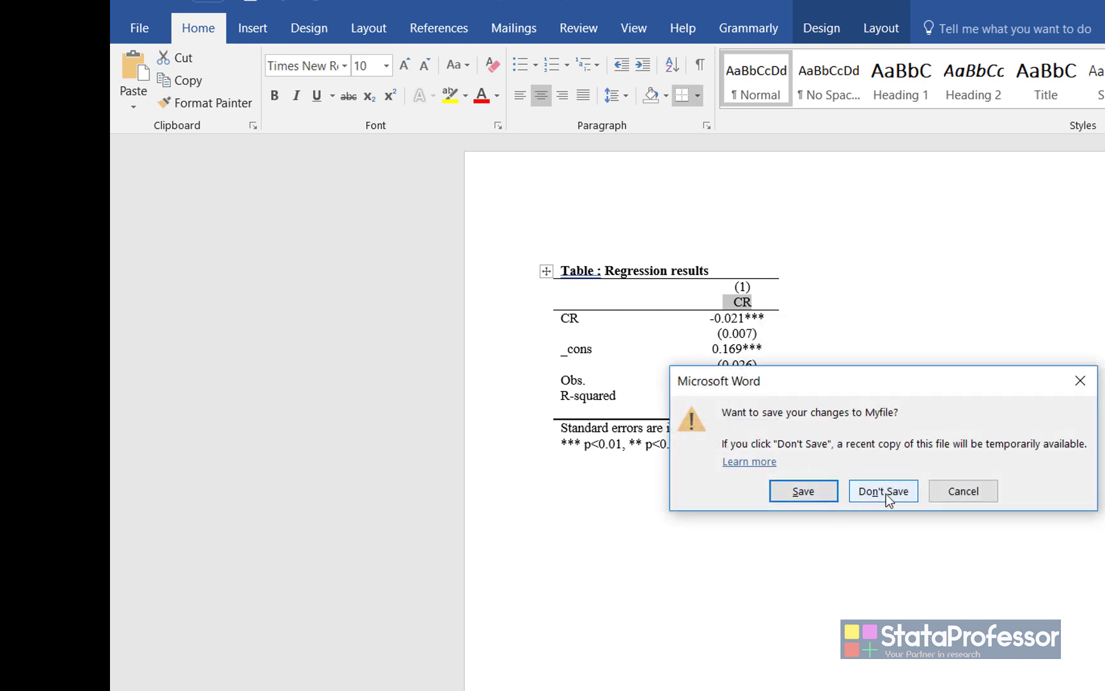
click(885, 493)
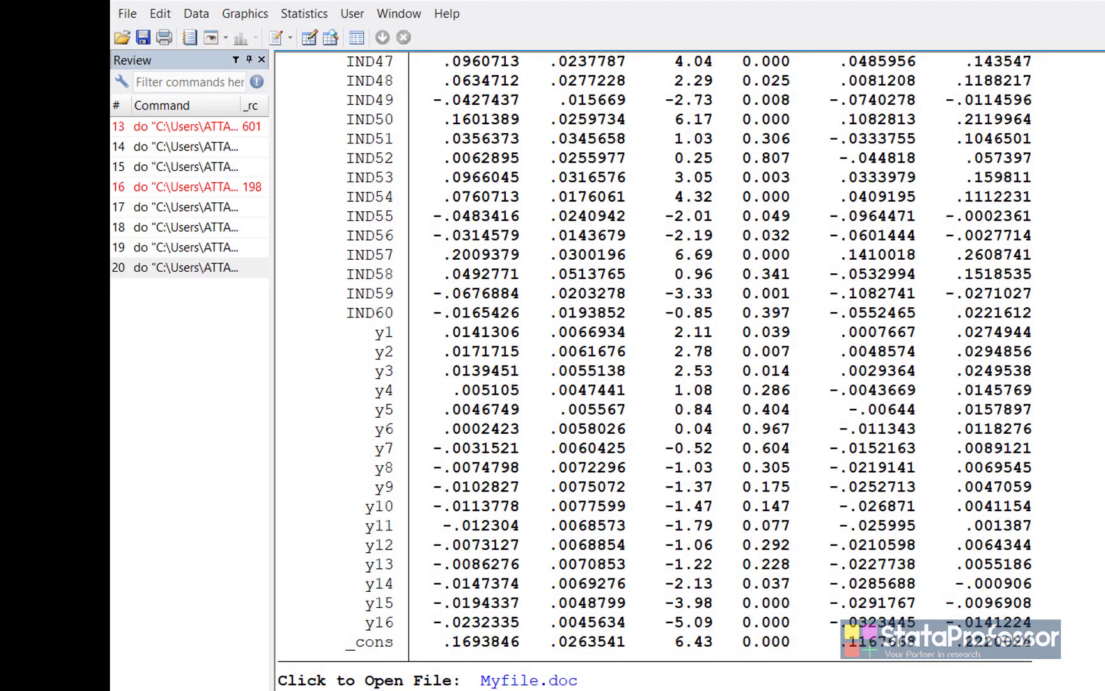
Step: Switch to the Do-file Editor and append the option dec(4) after cnames(CR) on line 15
key(alt+Tab)
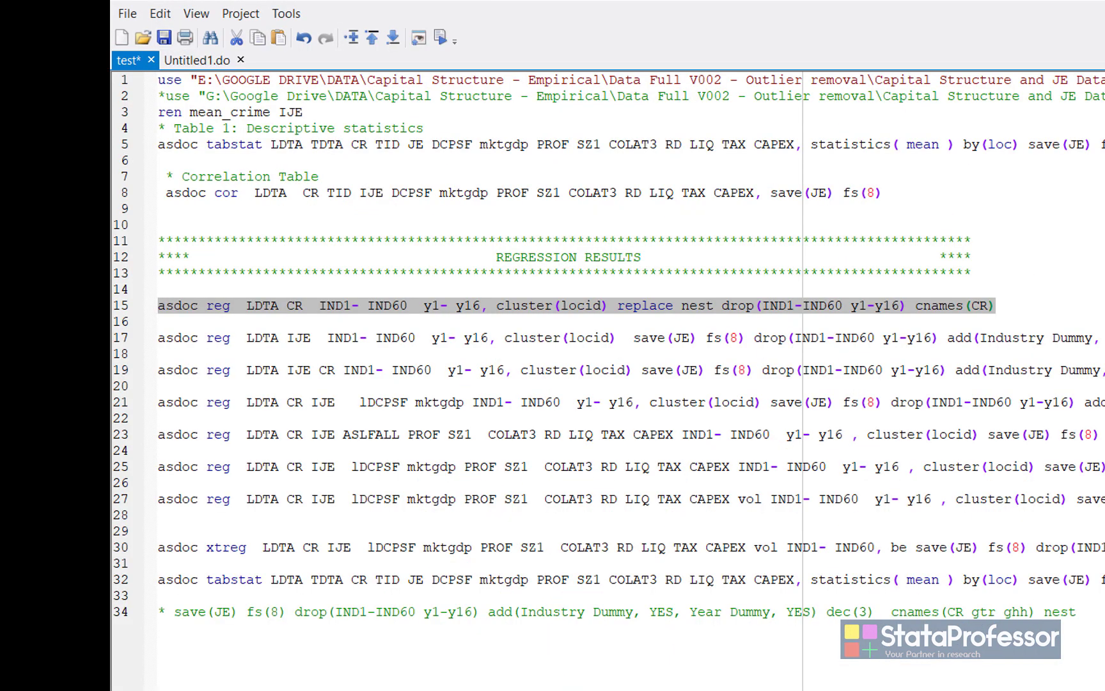
key(ctrl+End)
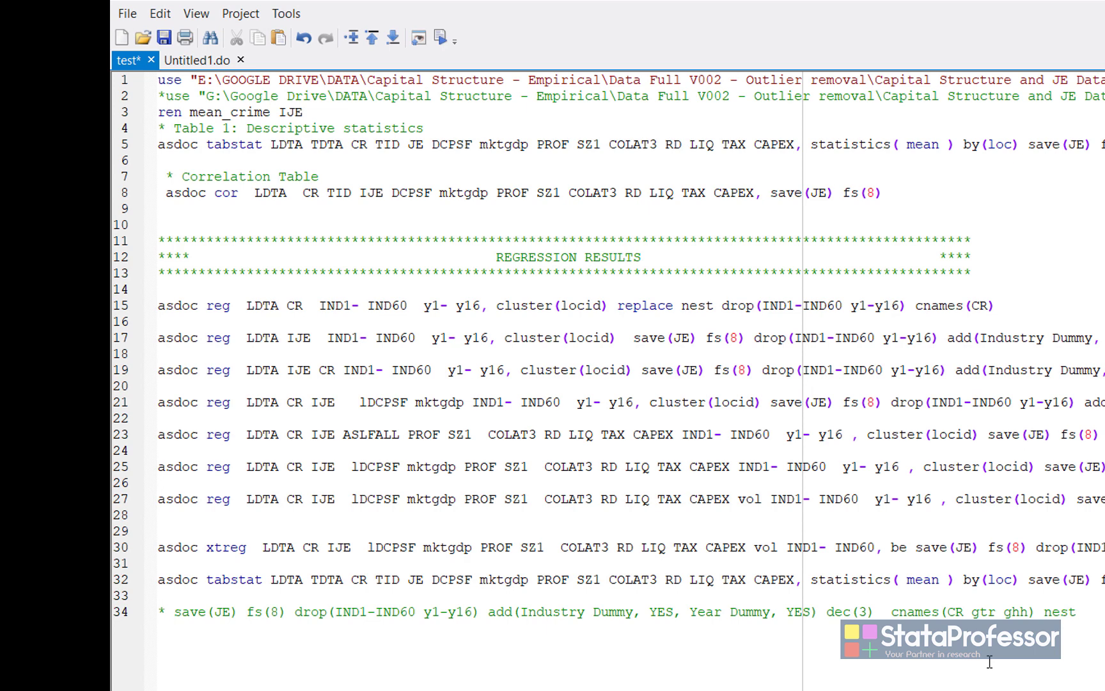
click(1009, 305)
text(dec(3)
key(BackSpace)
text(4))
drag(1063, 306, 1003, 307)
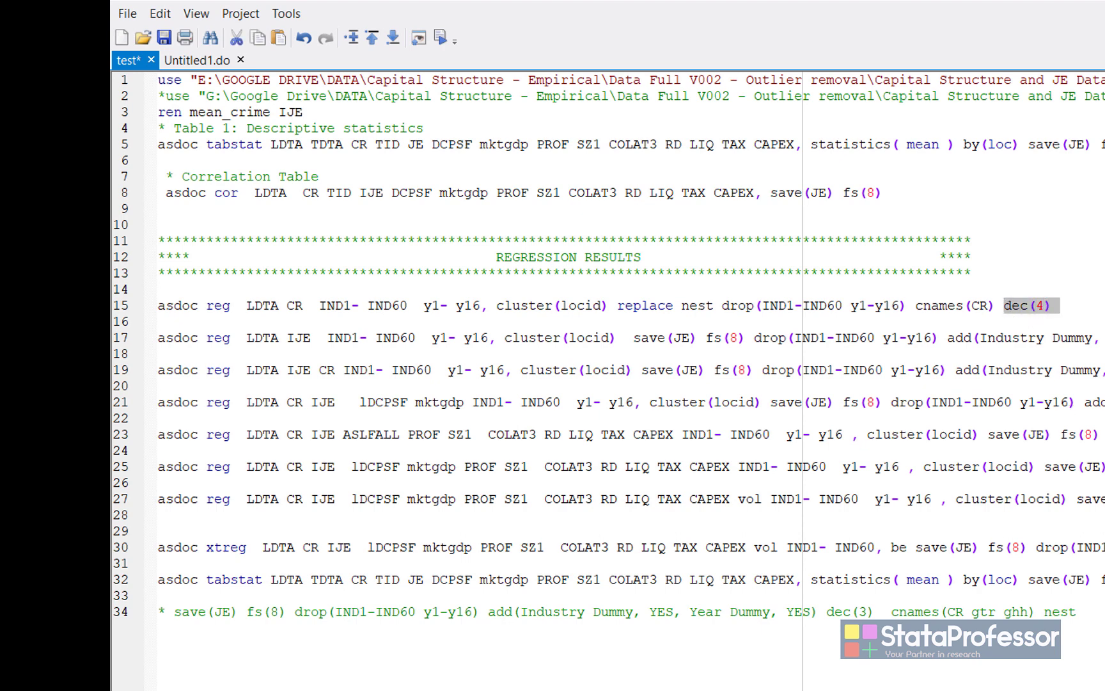
Step: Append save(JE), copied from the comment on line 34, to line 15 and delete the dec(4) option
key(alt+Tab)
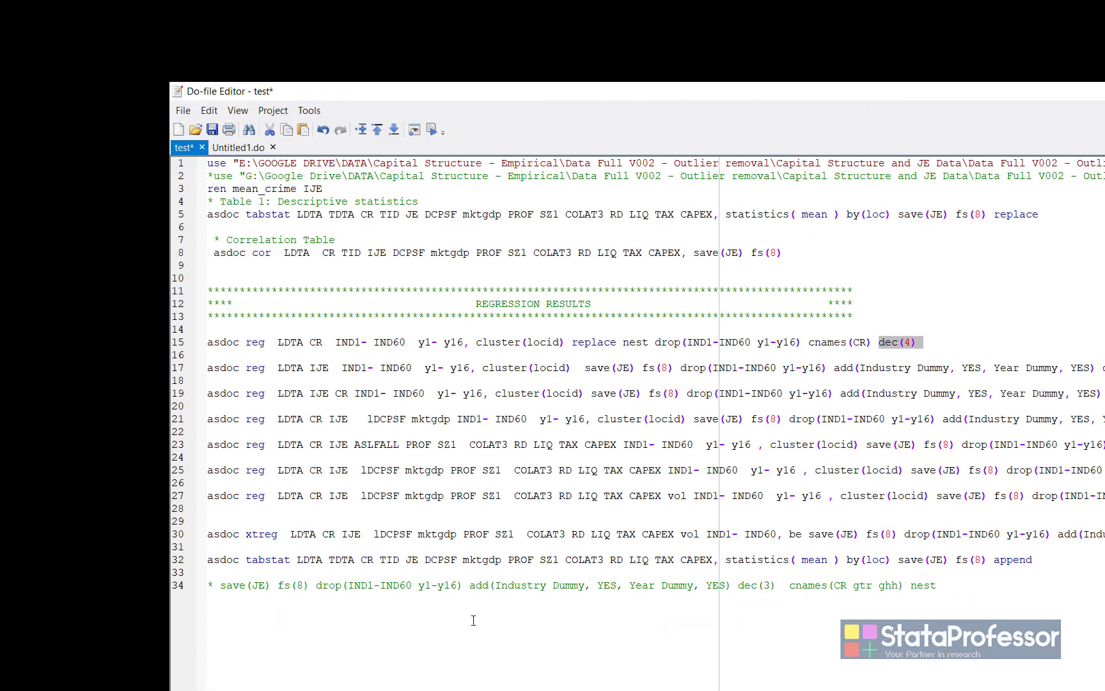
drag(271, 585, 220, 585)
right_click(230, 585)
click(241, 649)
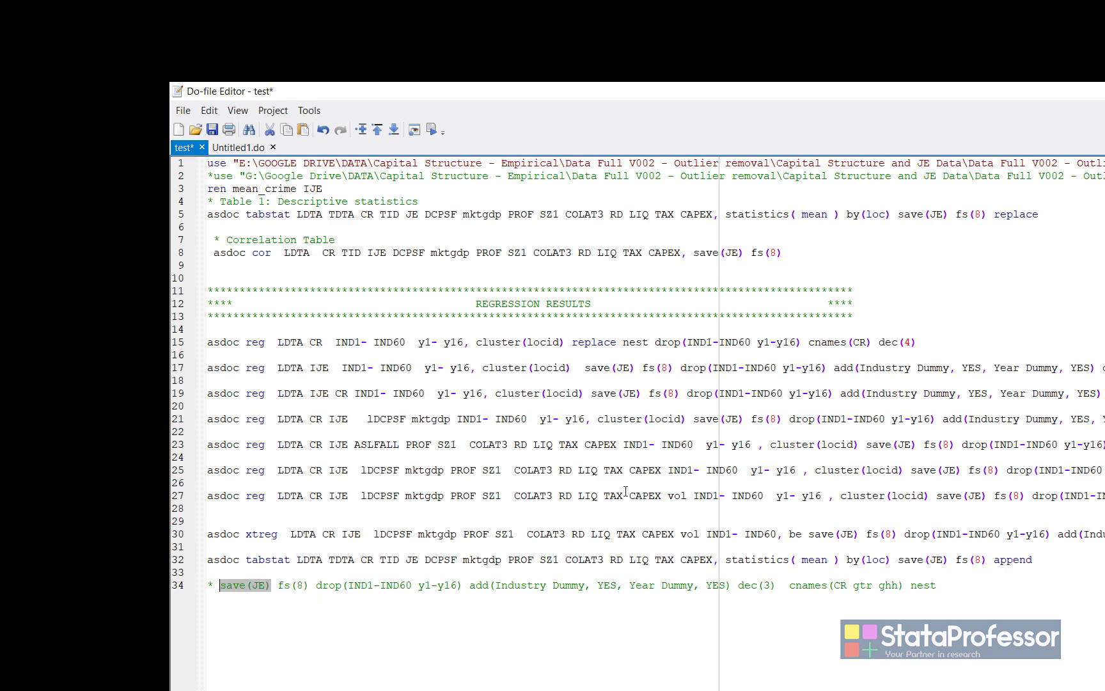
click(926, 338)
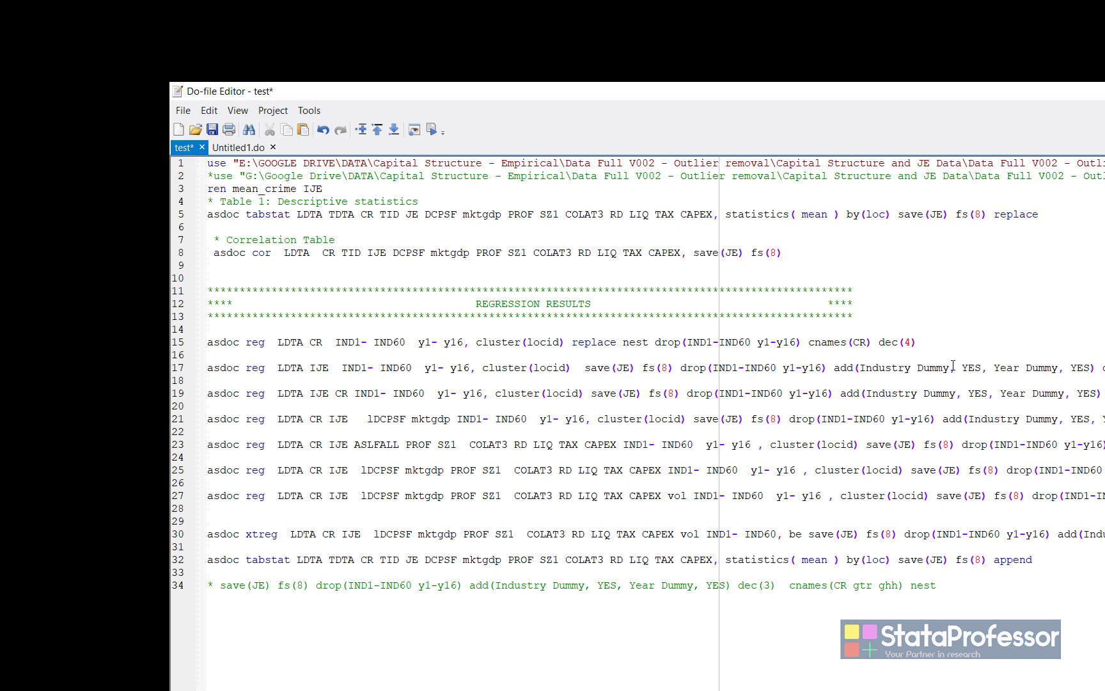
key(ctrl+v)
drag(915, 344, 873, 343)
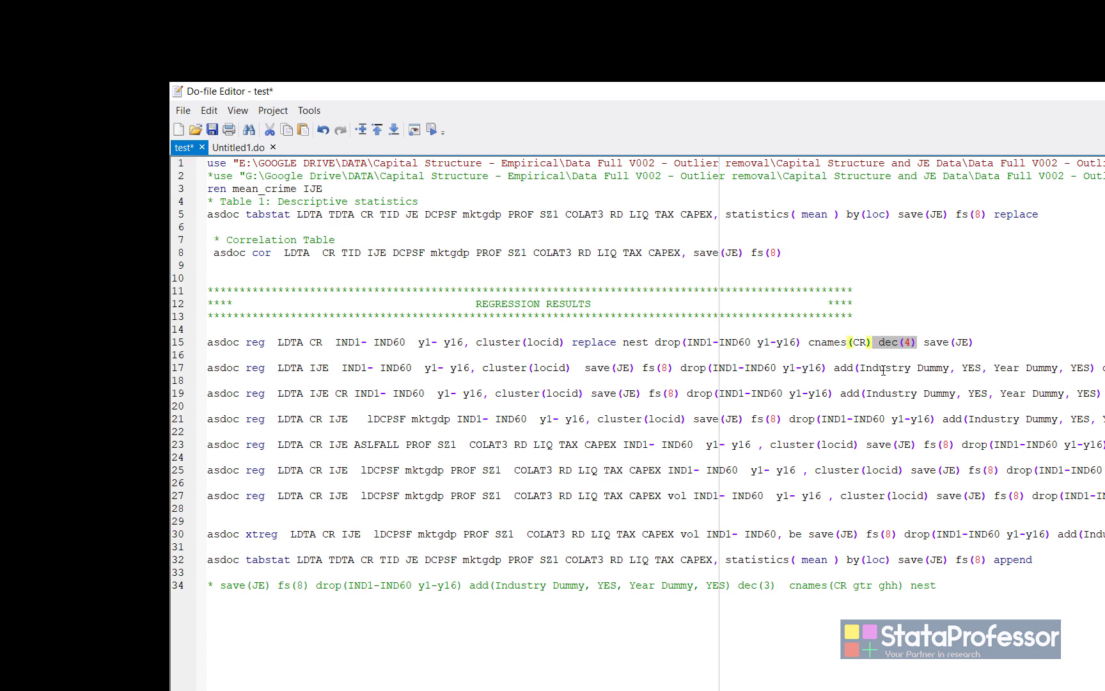
key(Delete)
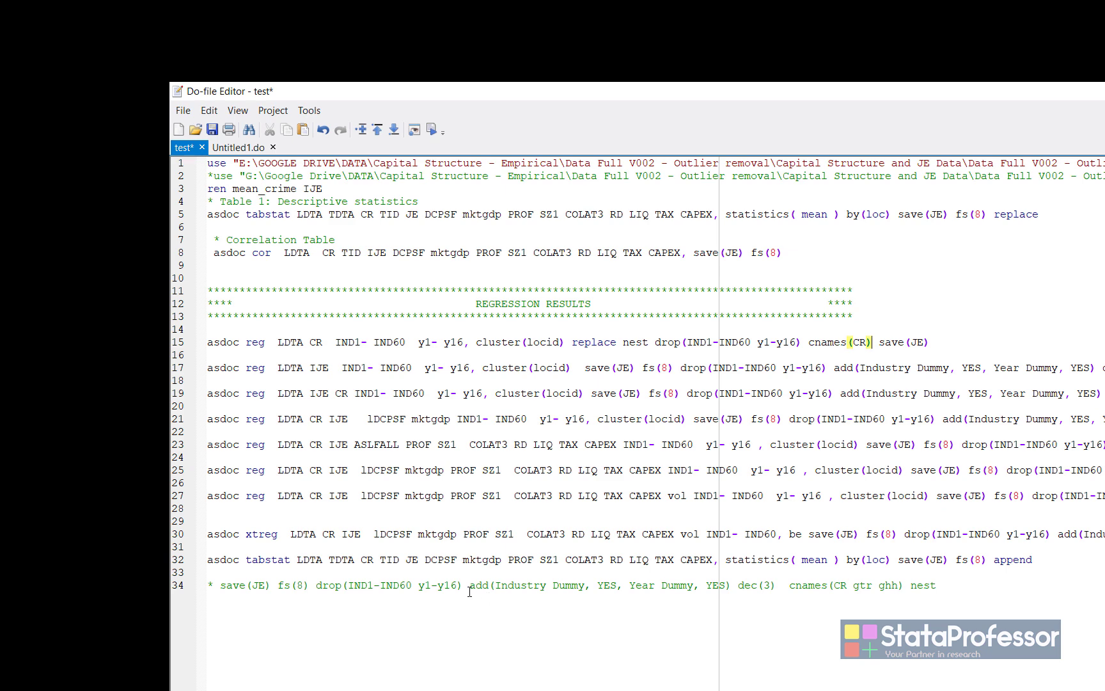
Step: Check the dummy rows in the paper's table, then copy add(Industry Dummy, YES, Year Dummy, YES) from line 34 to the end of line 15
key(alt+Tab)
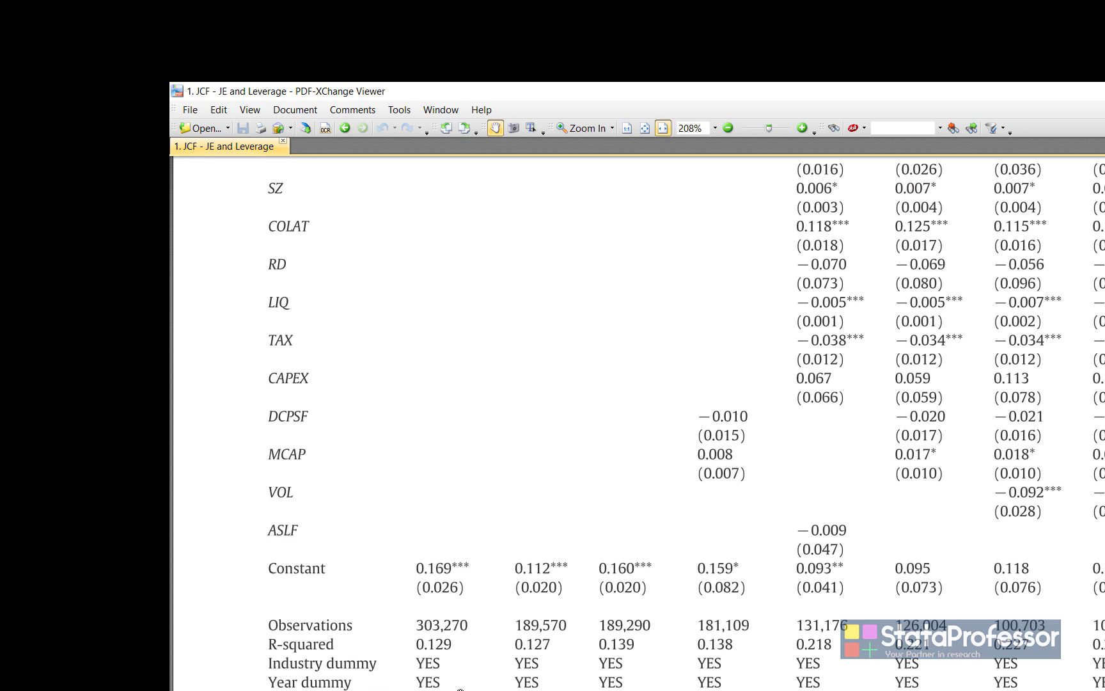
key(alt+Tab)
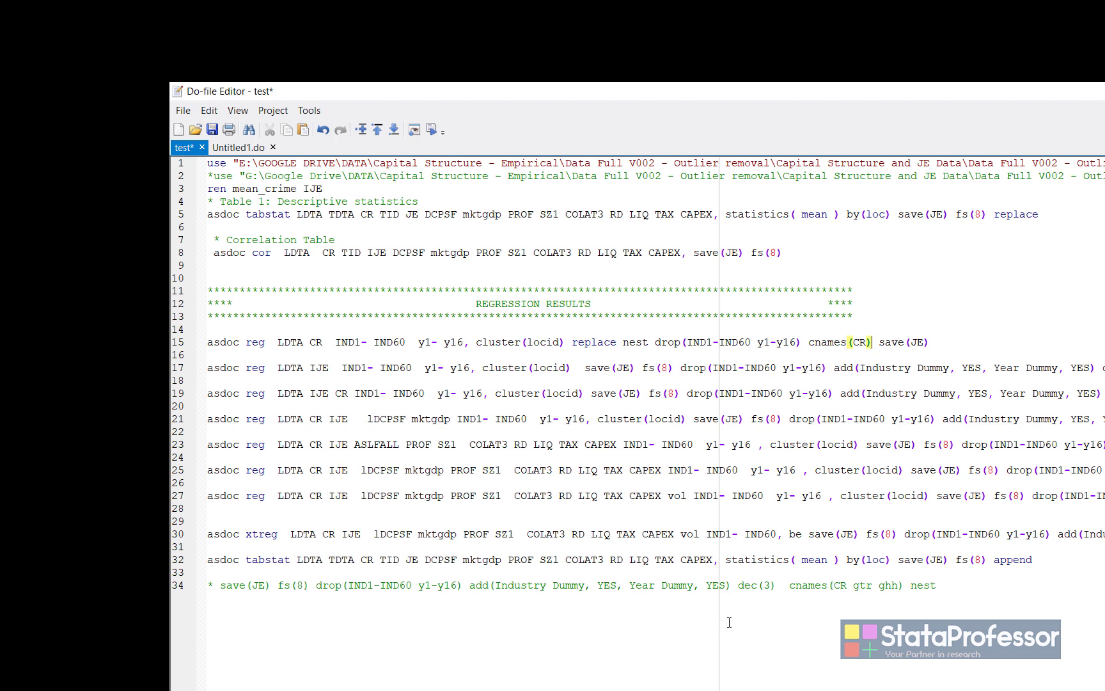
drag(731, 584, 470, 585)
right_click(487, 591)
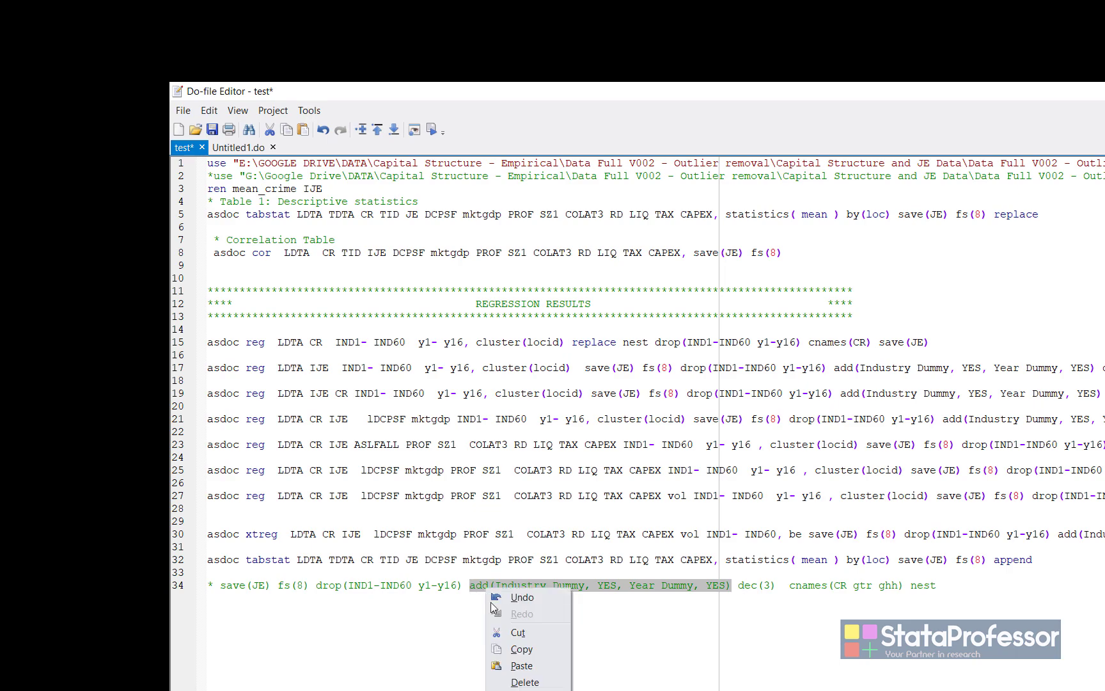
click(502, 649)
click(960, 347)
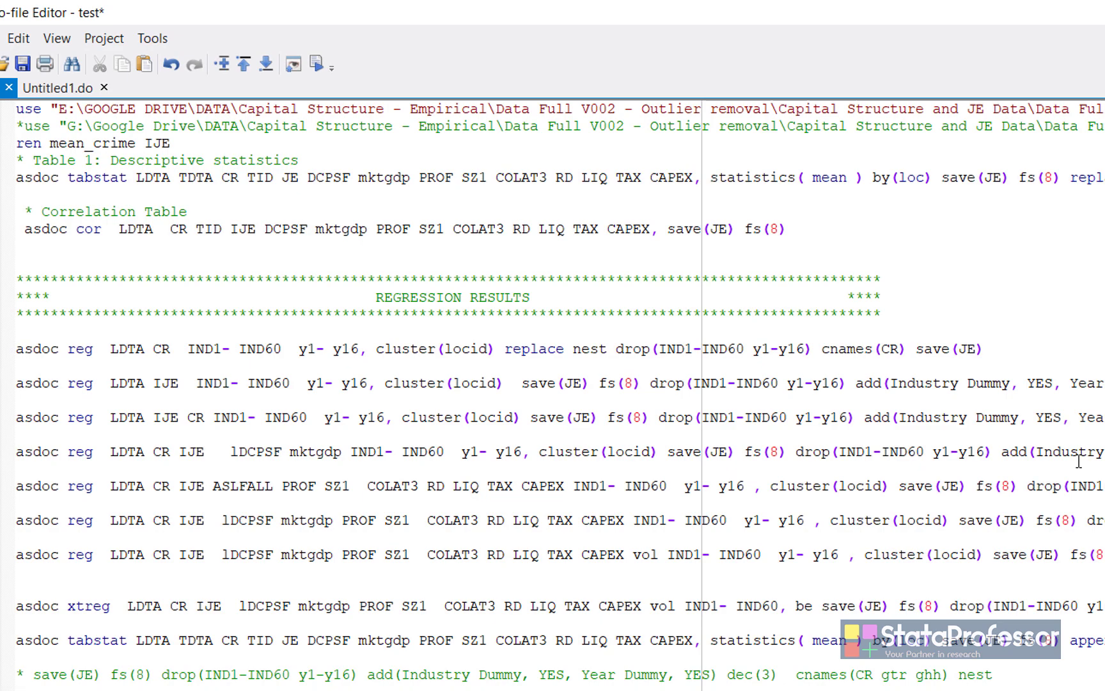
key(ctrl+v)
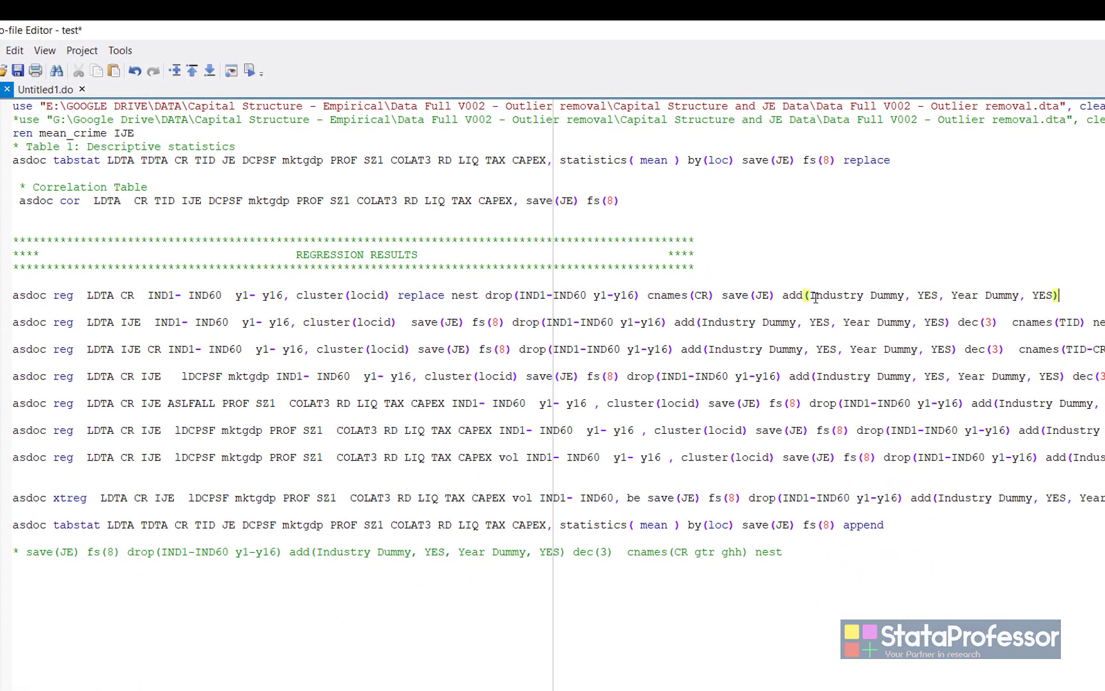
Step: Review the Industry Dummy and Year Dummy entries in the add option on line 15, and run that regression line
drag(810, 296, 926, 293)
double_click(927, 295)
click(403, 390)
triple_click(39, 294)
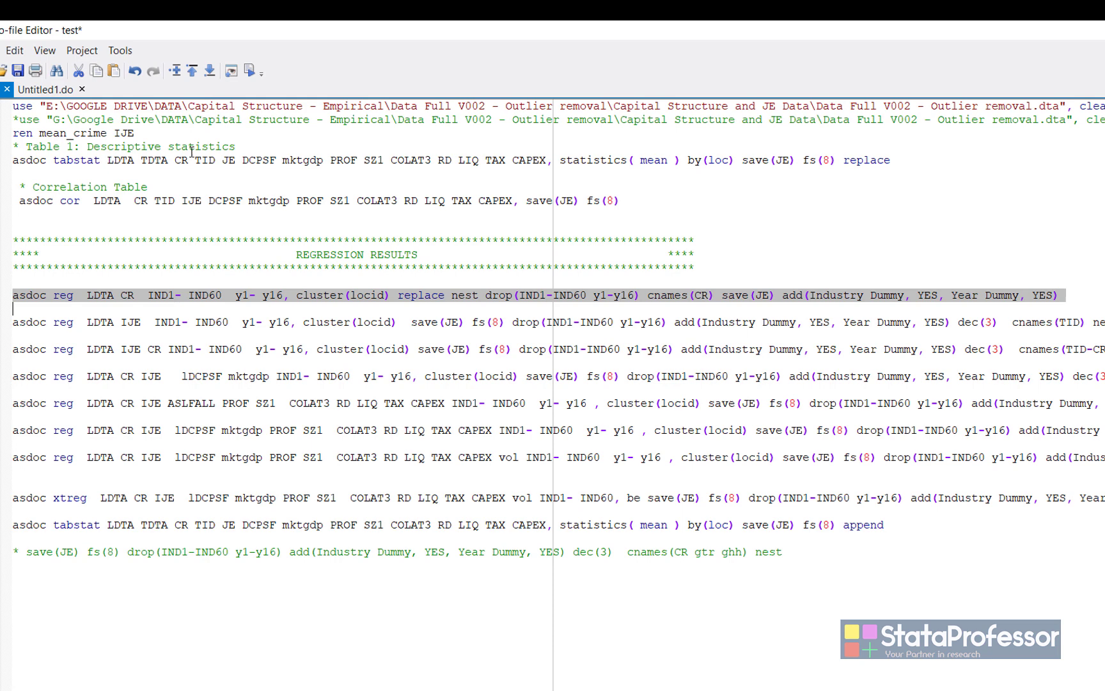
click(250, 72)
Step: Open JE.doc from the Stata results, check the dummy rows in the table, and close it without saving
click(112, 679)
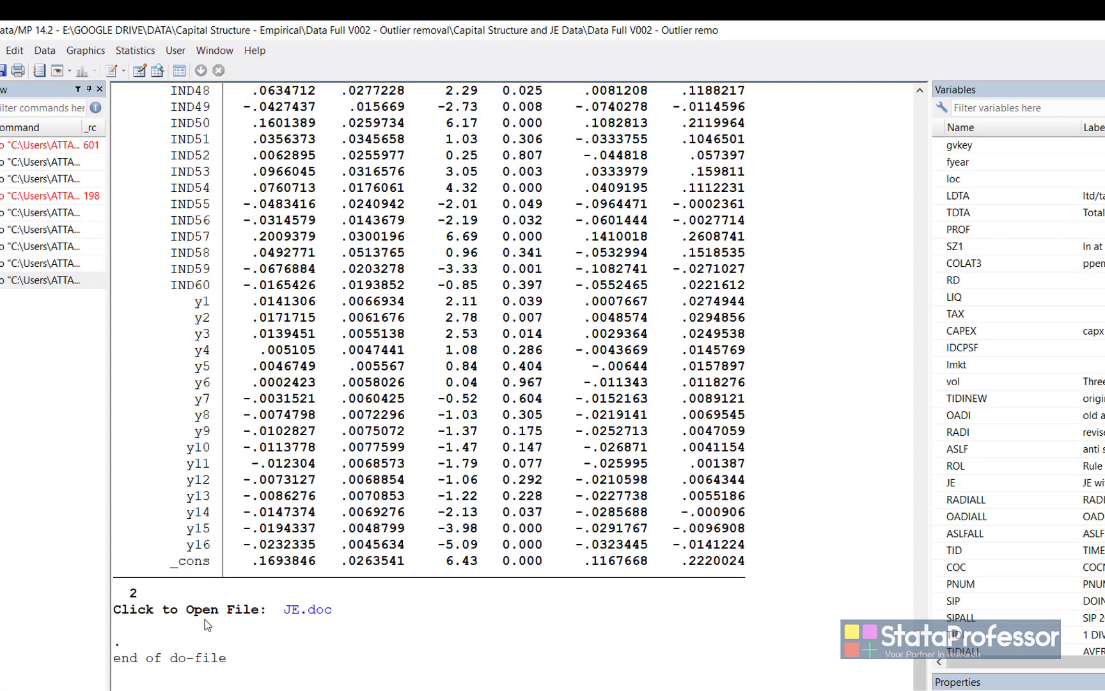
click(309, 613)
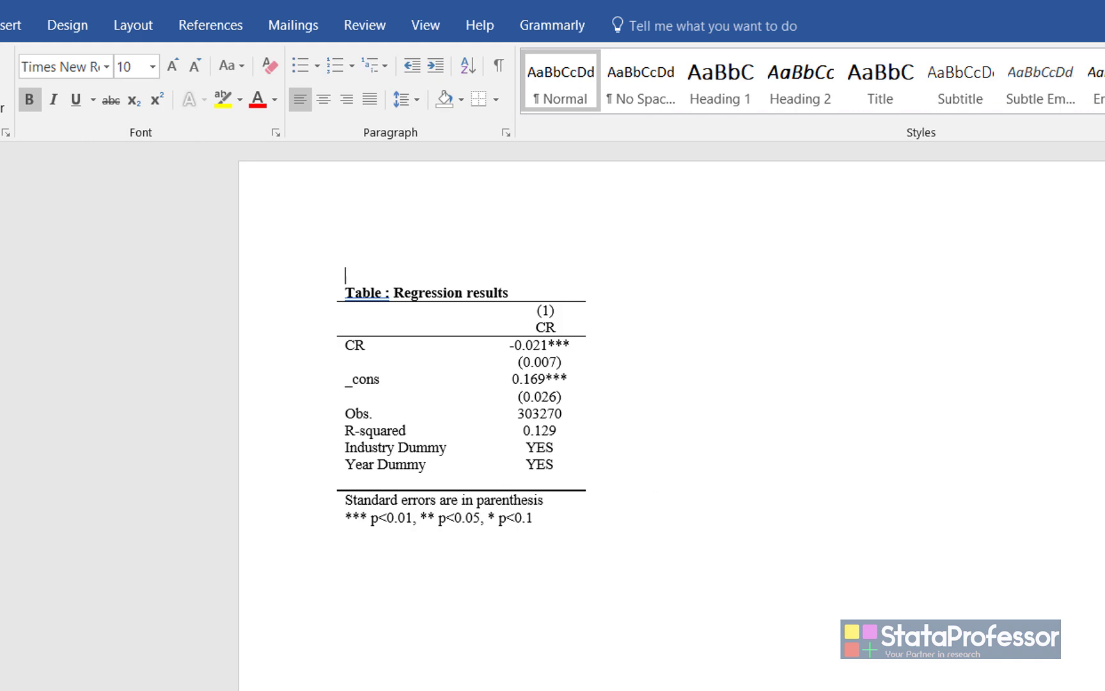
key(alt+F4)
click(679, 526)
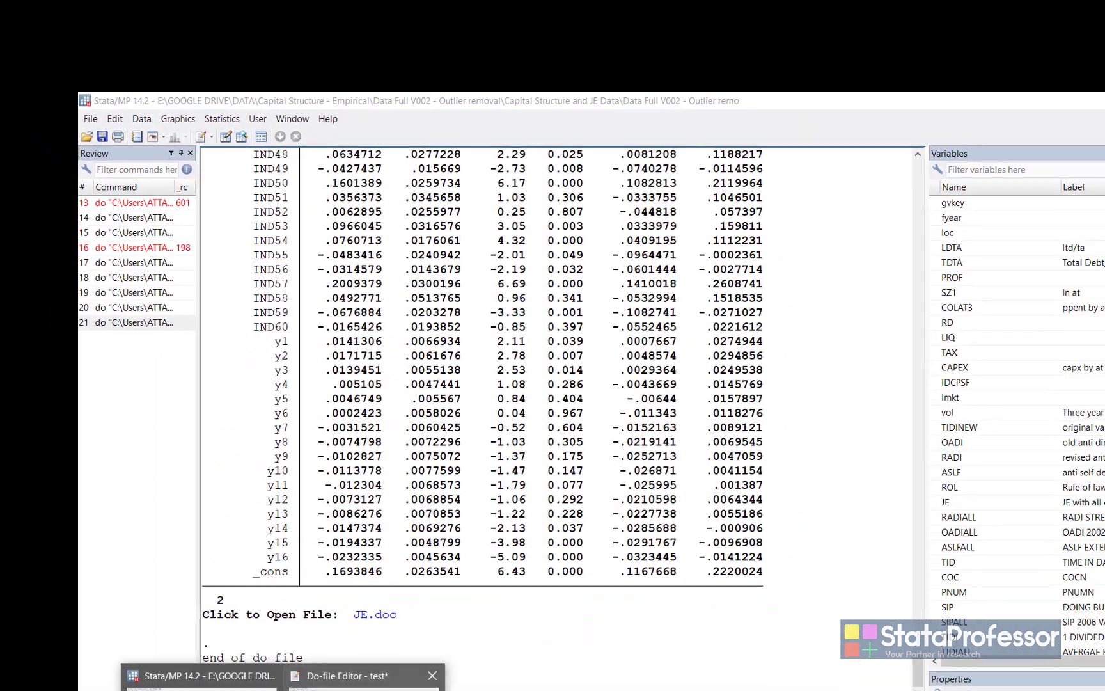
Step: Return to the Do-file Editor and run only line 3, renaming mean_crime to IJE
key(alt+Tab)
click(14, 127)
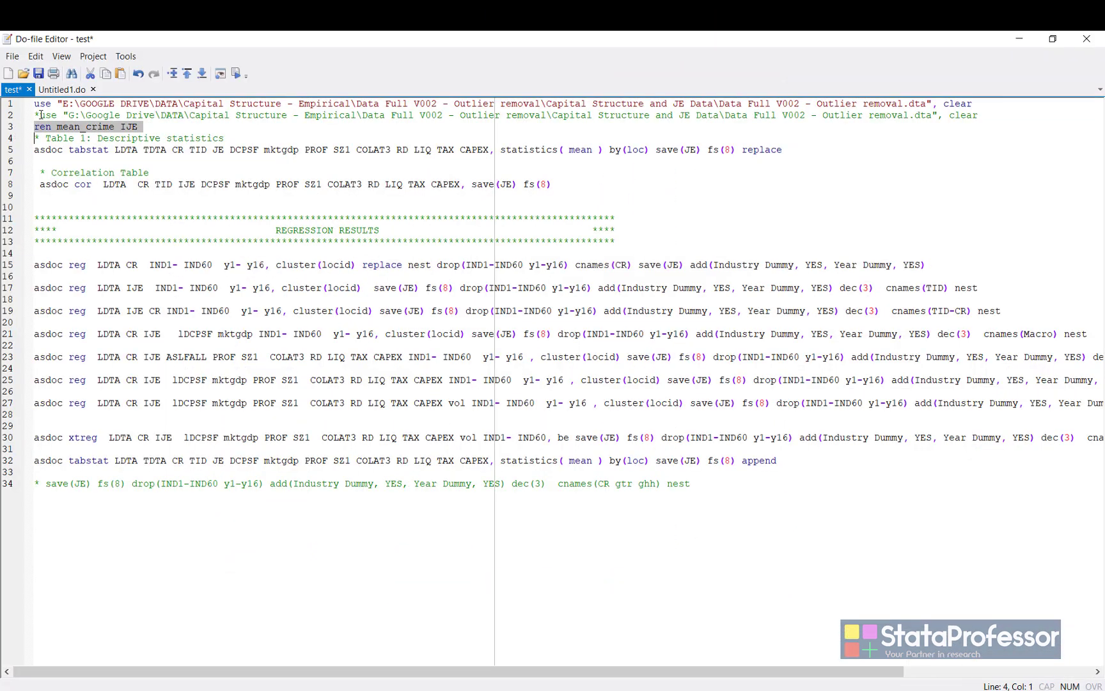
click(237, 76)
Step: Review the save(JE), cnames(TID) and nest options on line 17, and run that regression of LDTA on IJE
click(132, 266)
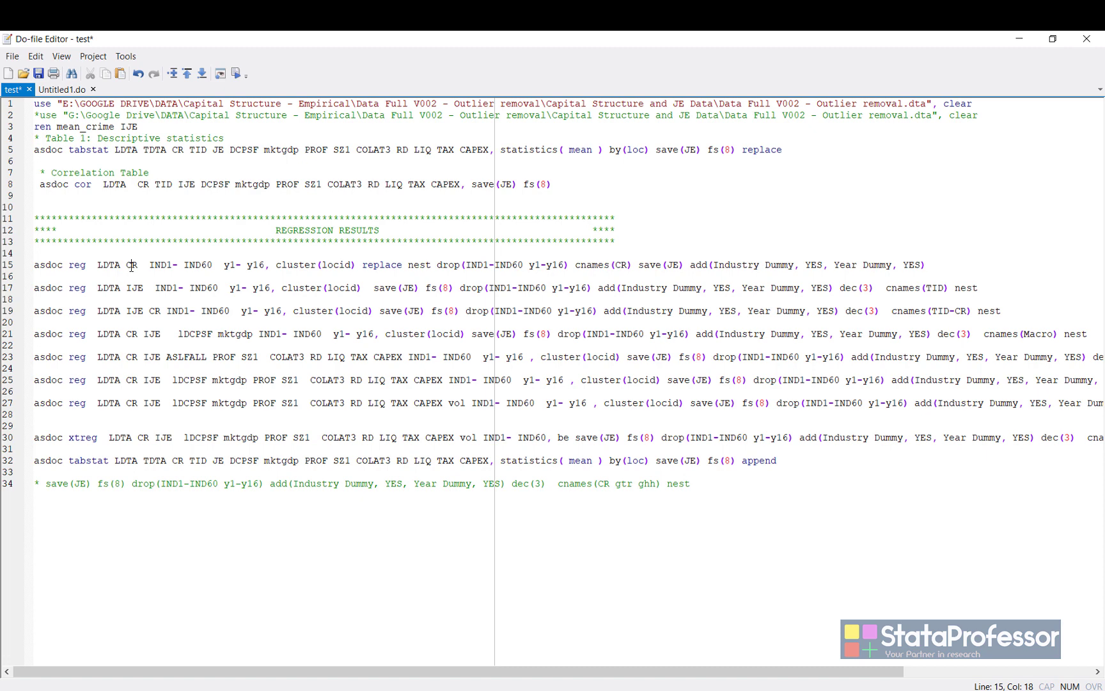
click(134, 289)
drag(425, 288, 456, 289)
double_click(938, 289)
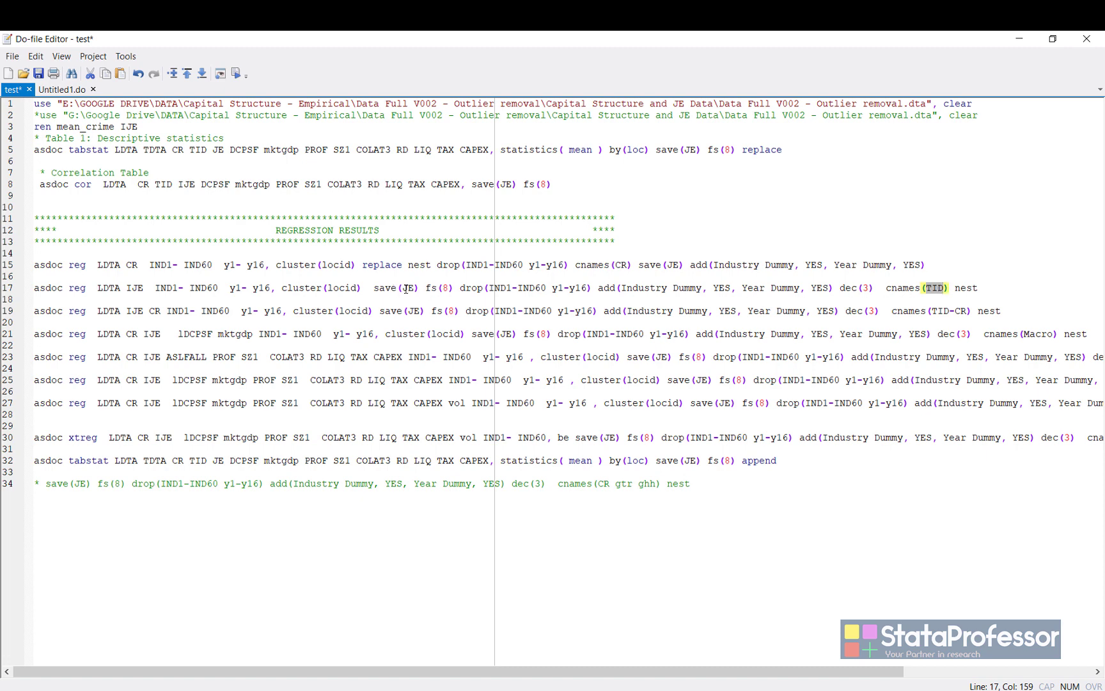
double_click(411, 289)
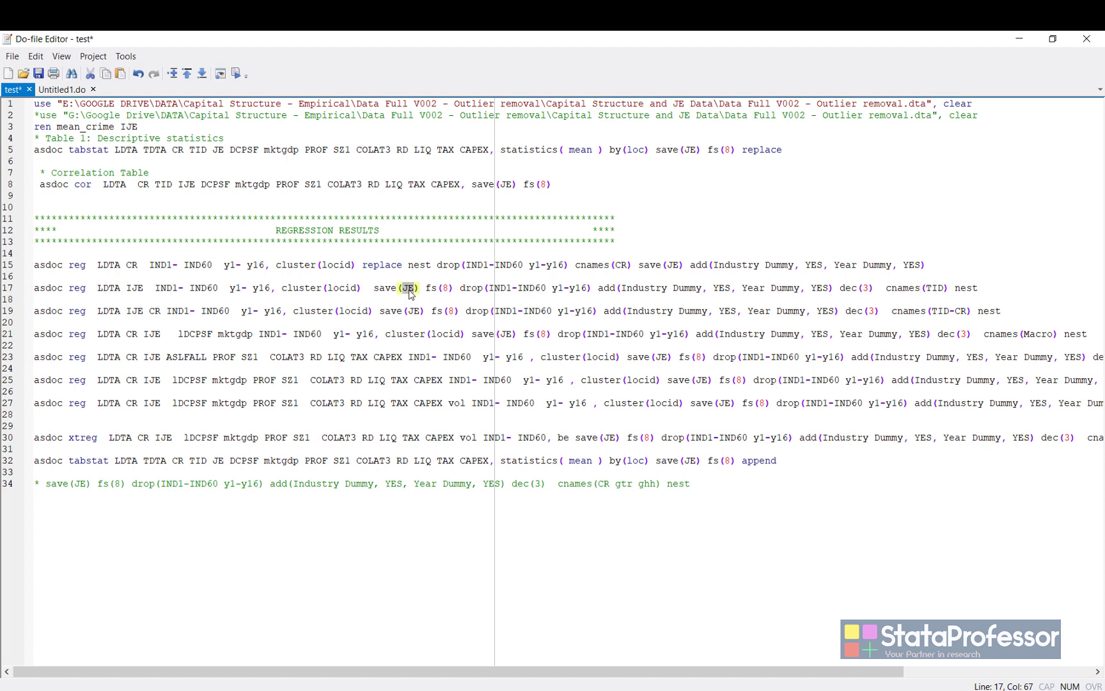
double_click(967, 288)
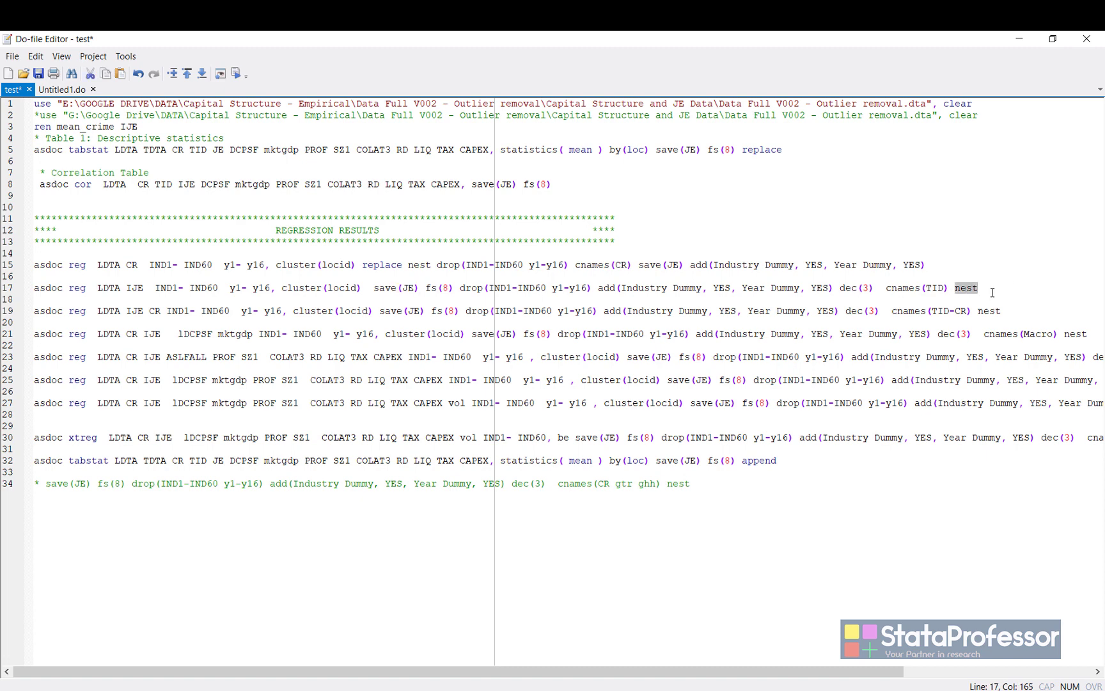
click(997, 291)
click(13, 289)
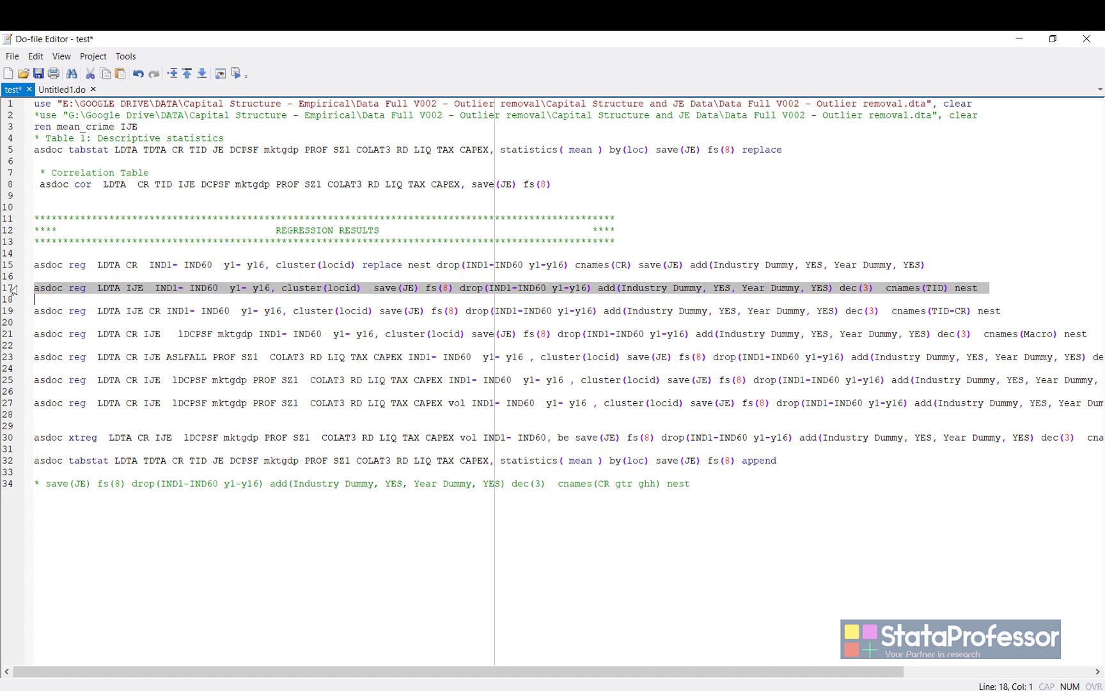
click(236, 73)
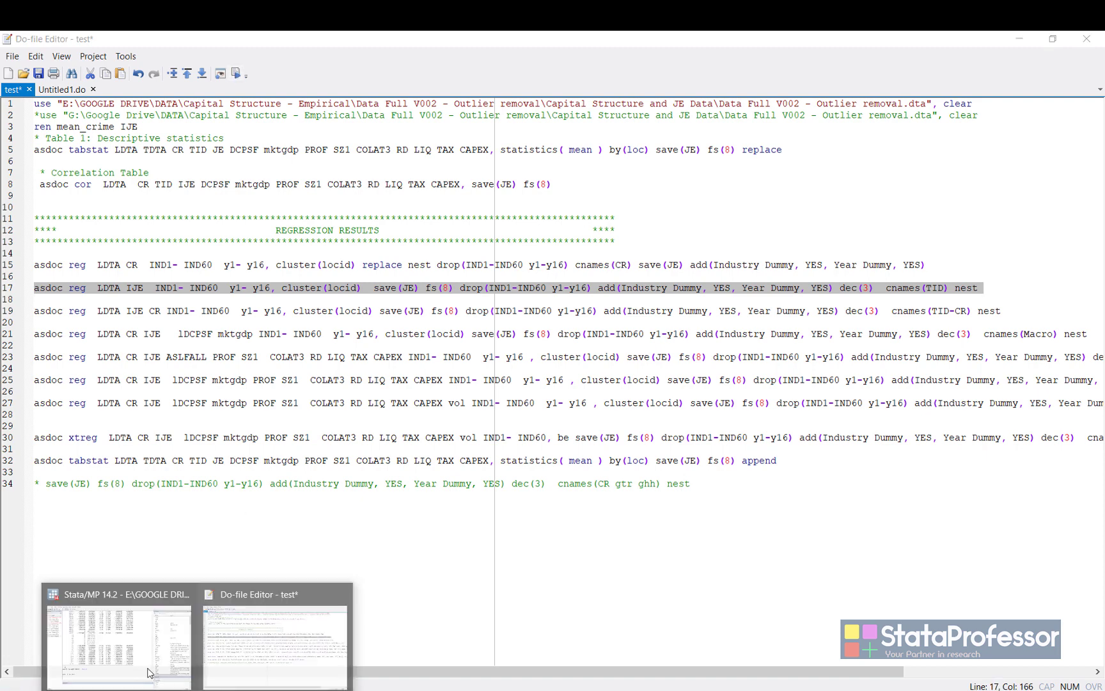
Step: Open JE.doc from the Stata results, inspect the CR and TID columns enlarged to 150%, and close it without saving
click(138, 661)
click(289, 532)
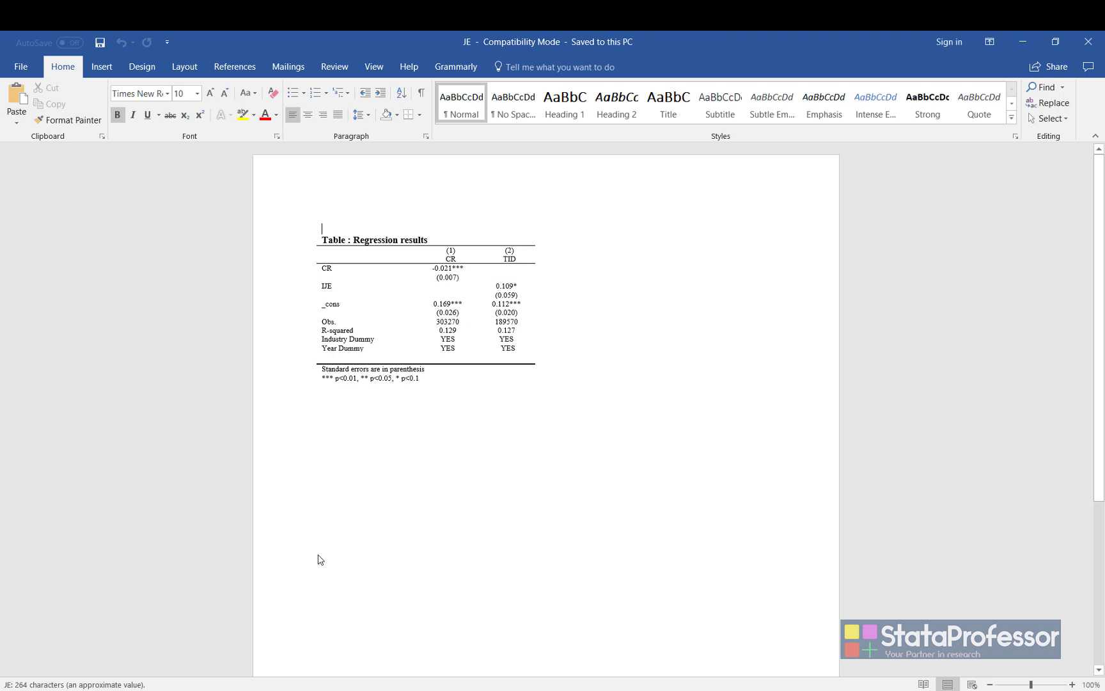
click(511, 305)
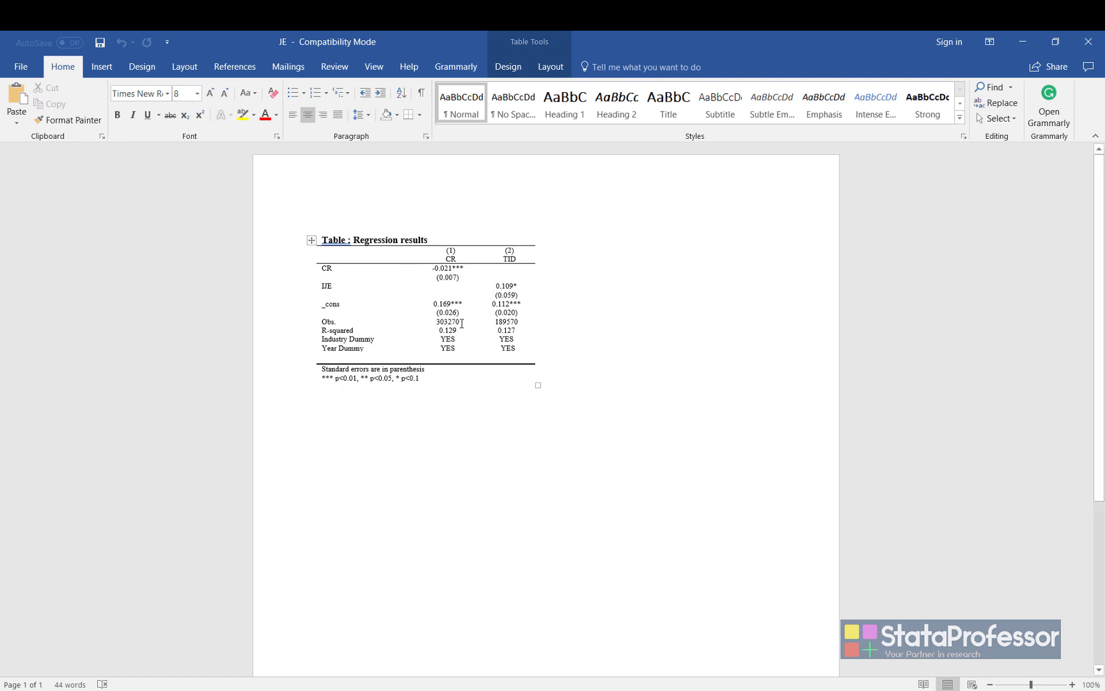
click(1072, 684)
click(1073, 684)
click(1073, 685)
click(1072, 684)
click(1072, 685)
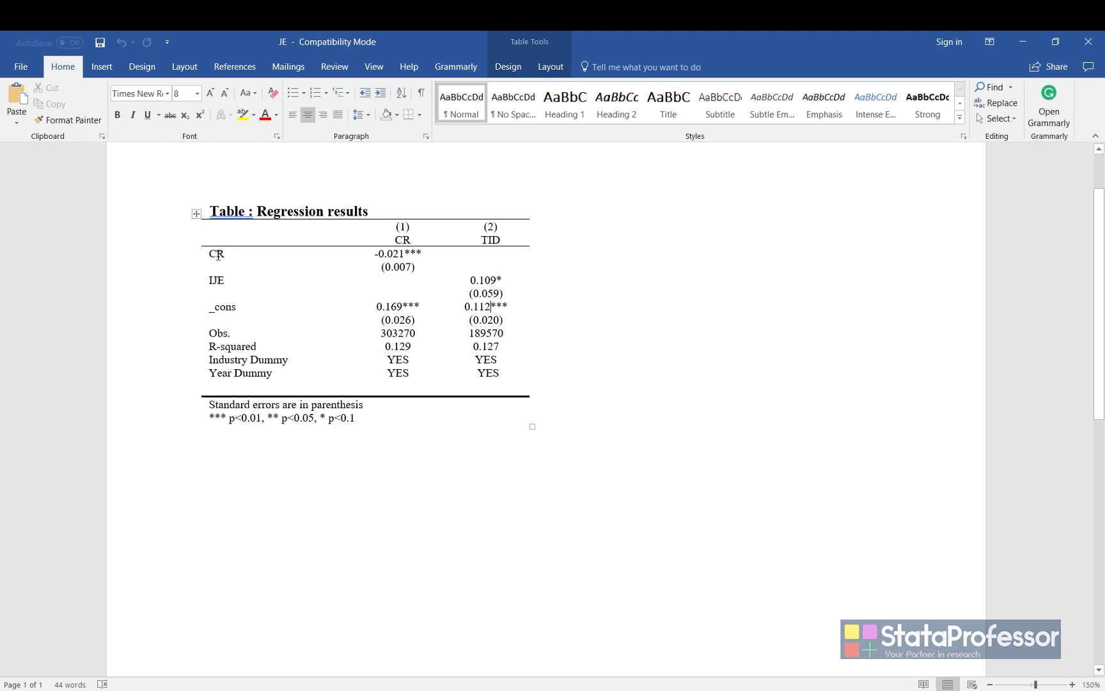
drag(225, 257, 389, 268)
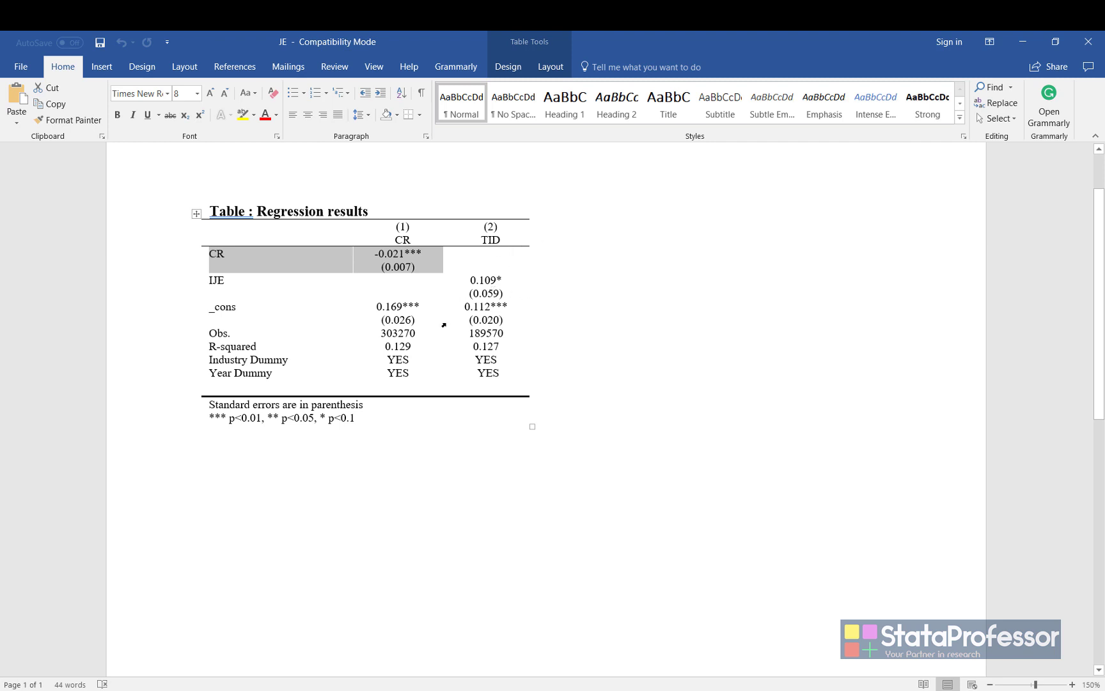
click(502, 293)
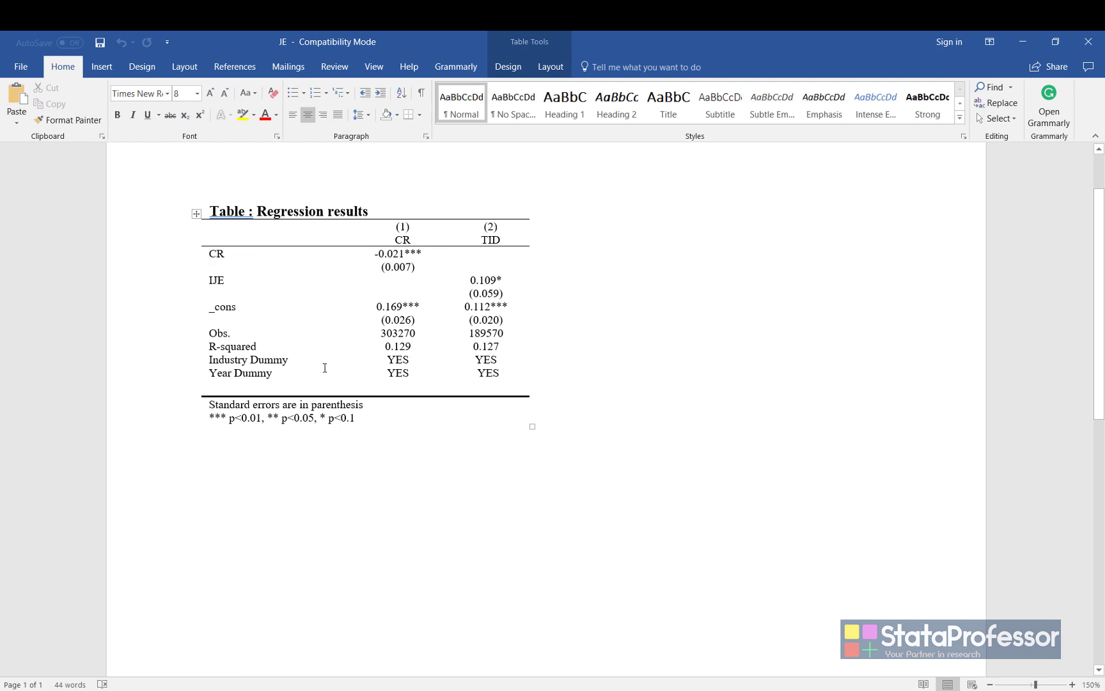
click(1096, 42)
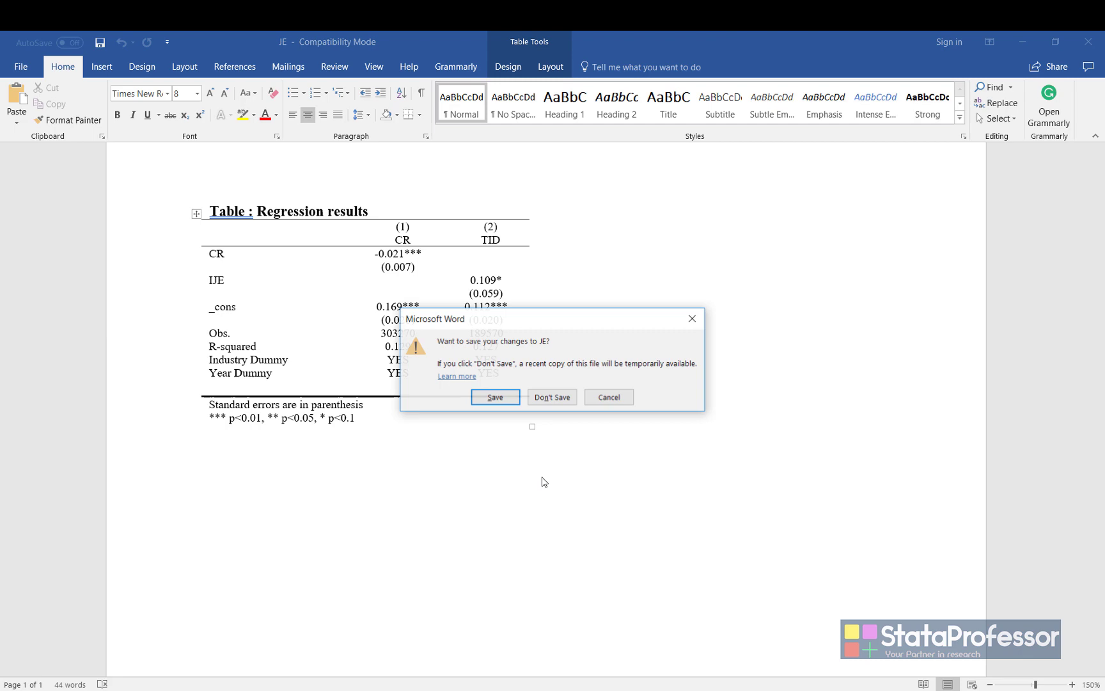
click(557, 400)
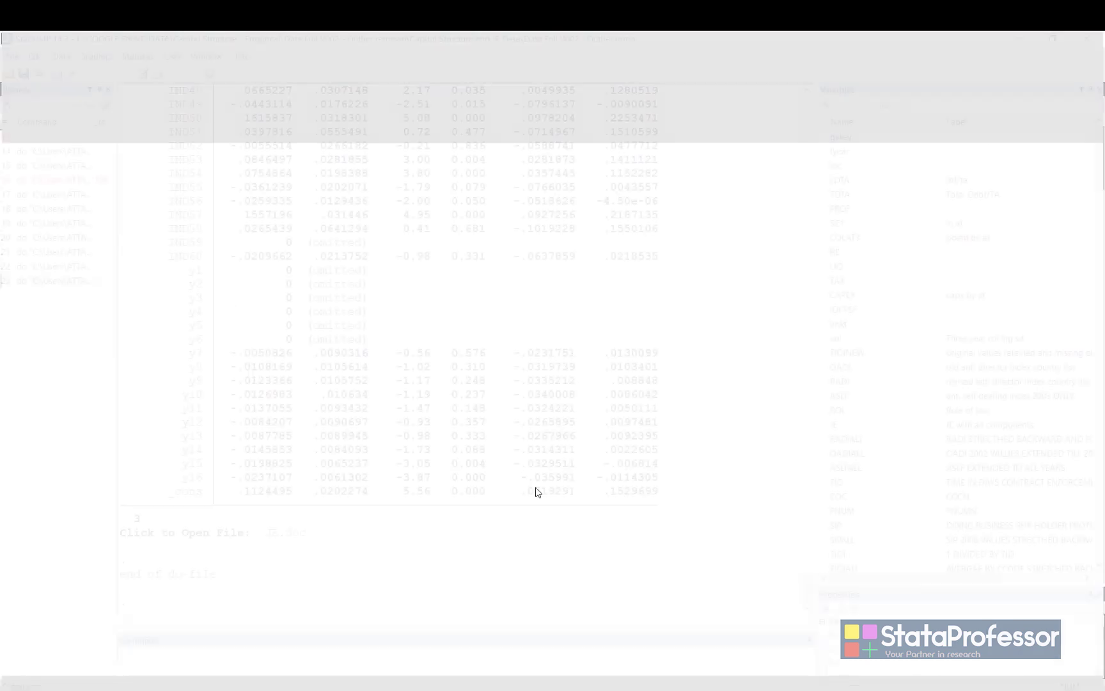
Step: Check the paper's column 3 specification against line 19, and run that line's regression of LDTA on IJE and CR
key(alt+Tab)
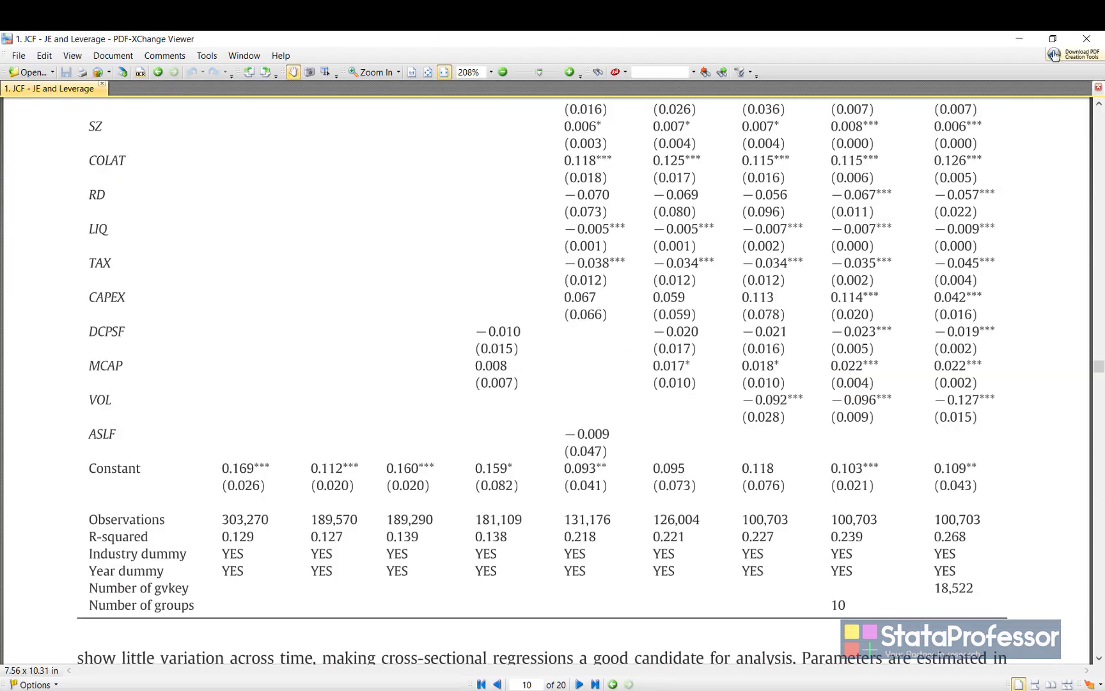
scroll(387, 440, up, 3)
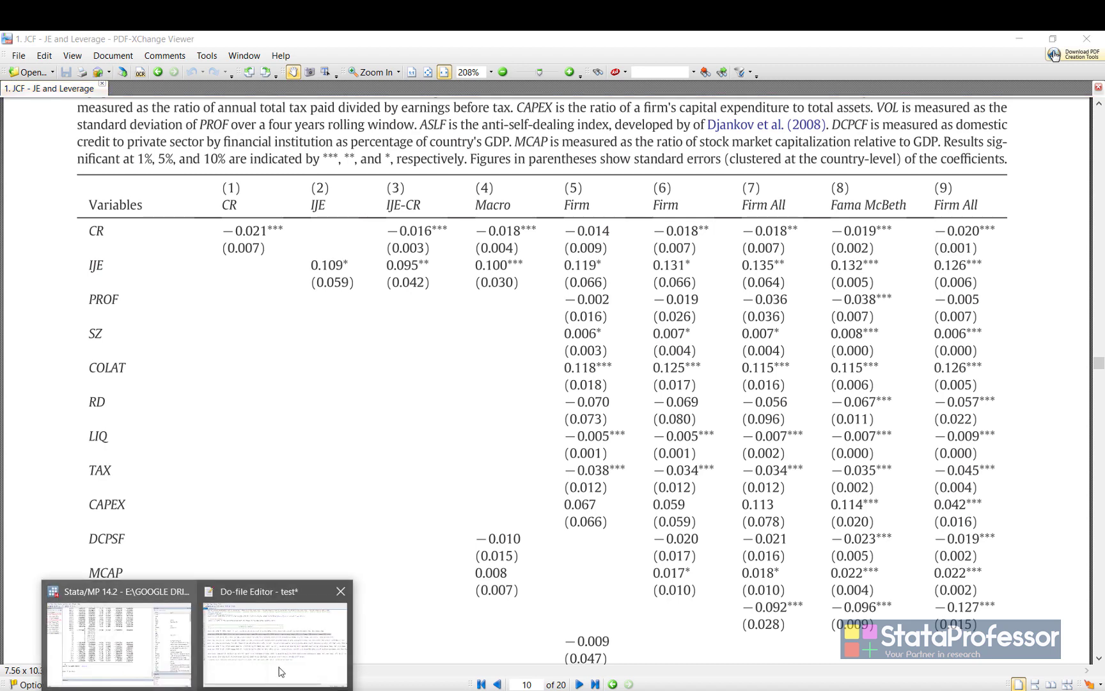
click(282, 671)
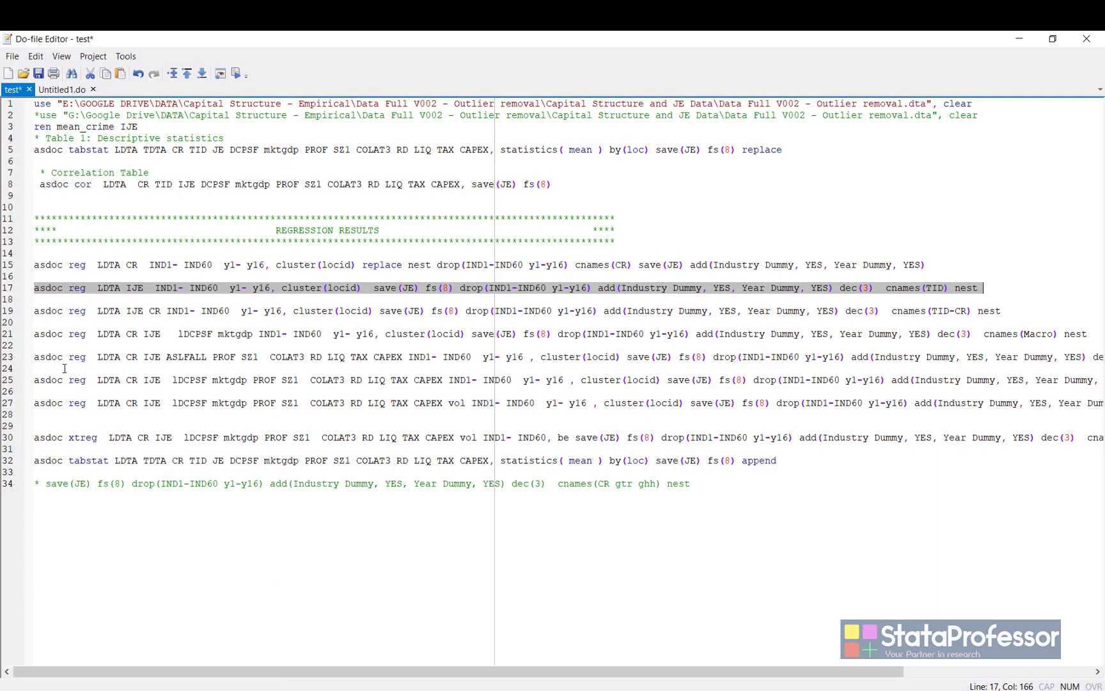
double_click(110, 312)
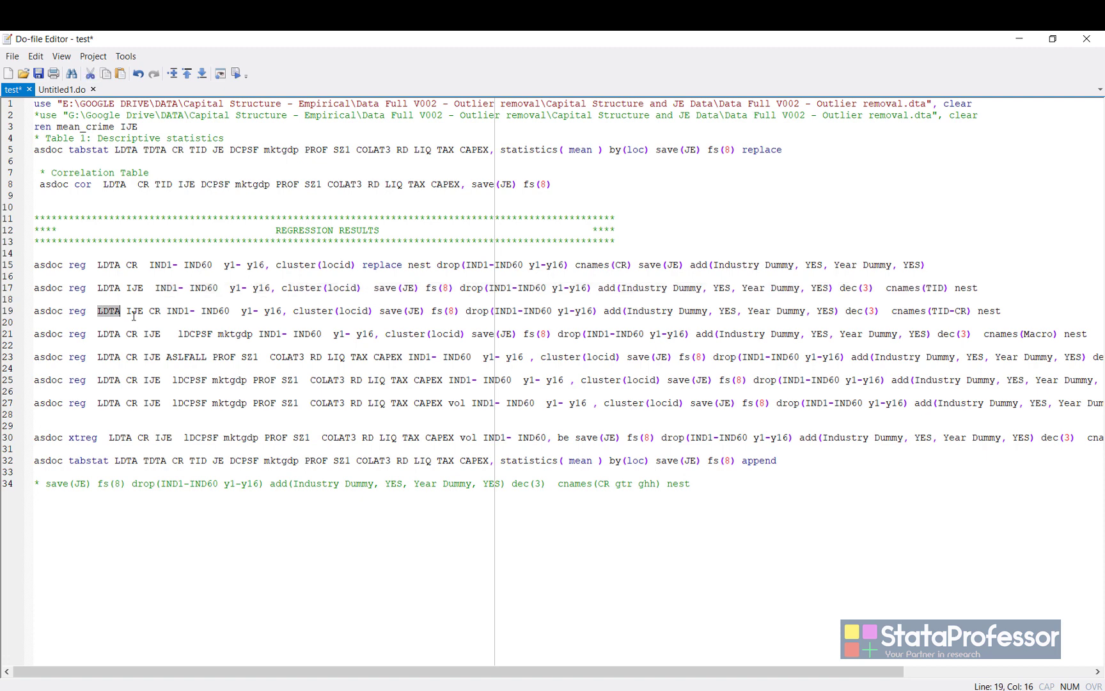
double_click(134, 312)
double_click(156, 312)
drag(127, 312, 161, 312)
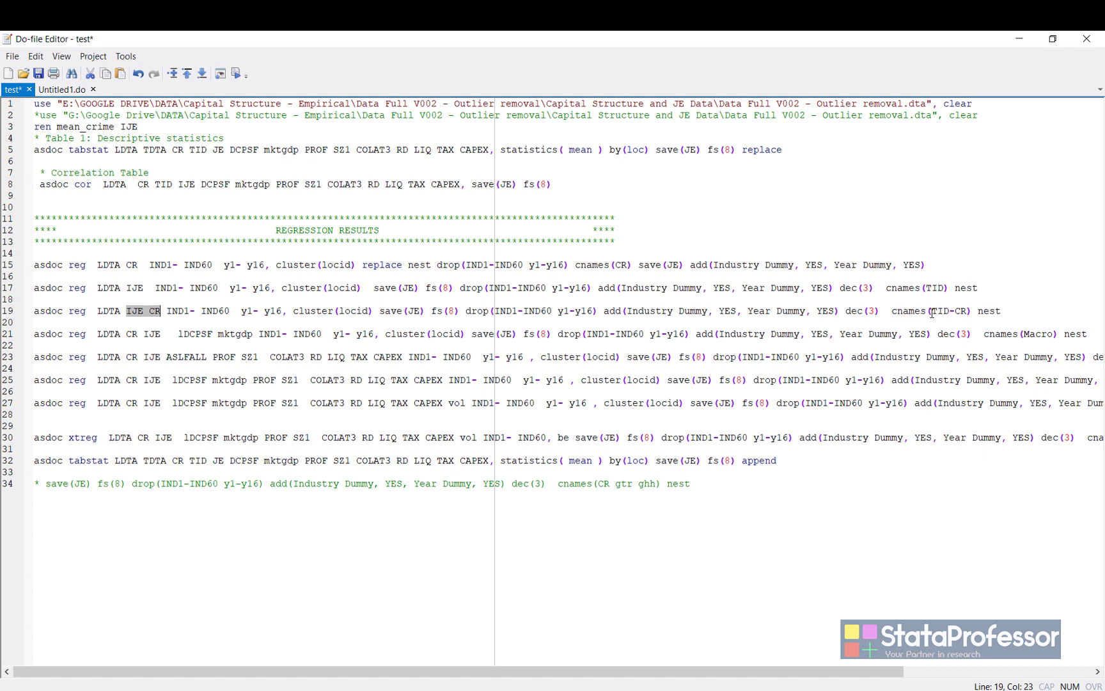
drag(933, 313, 966, 315)
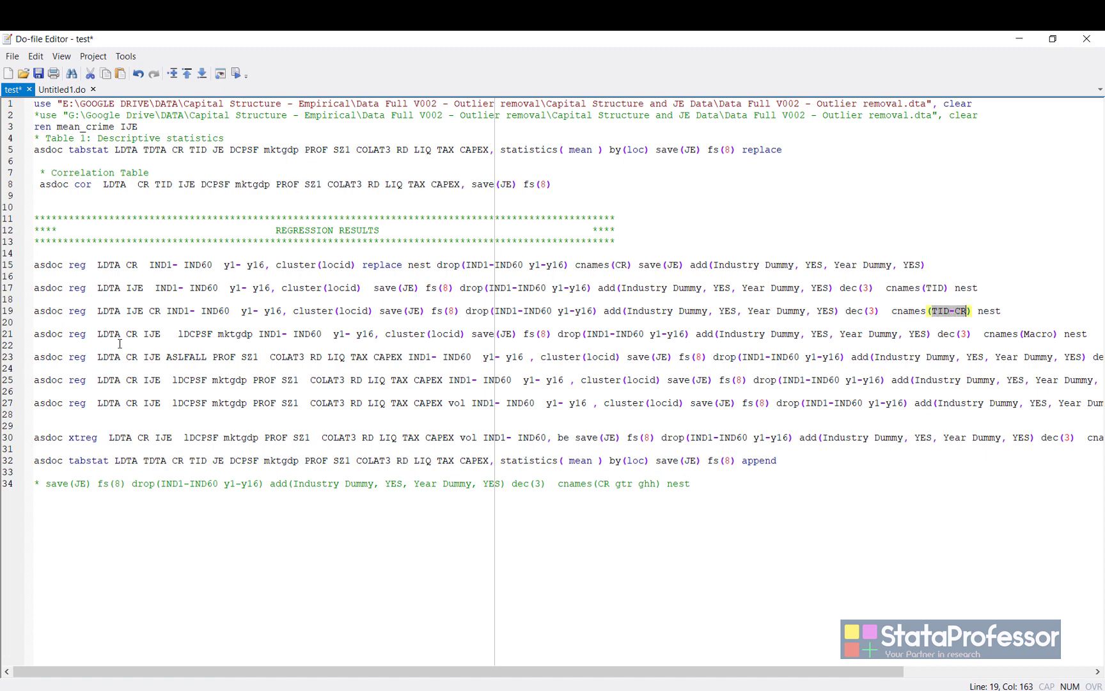
click(10, 313)
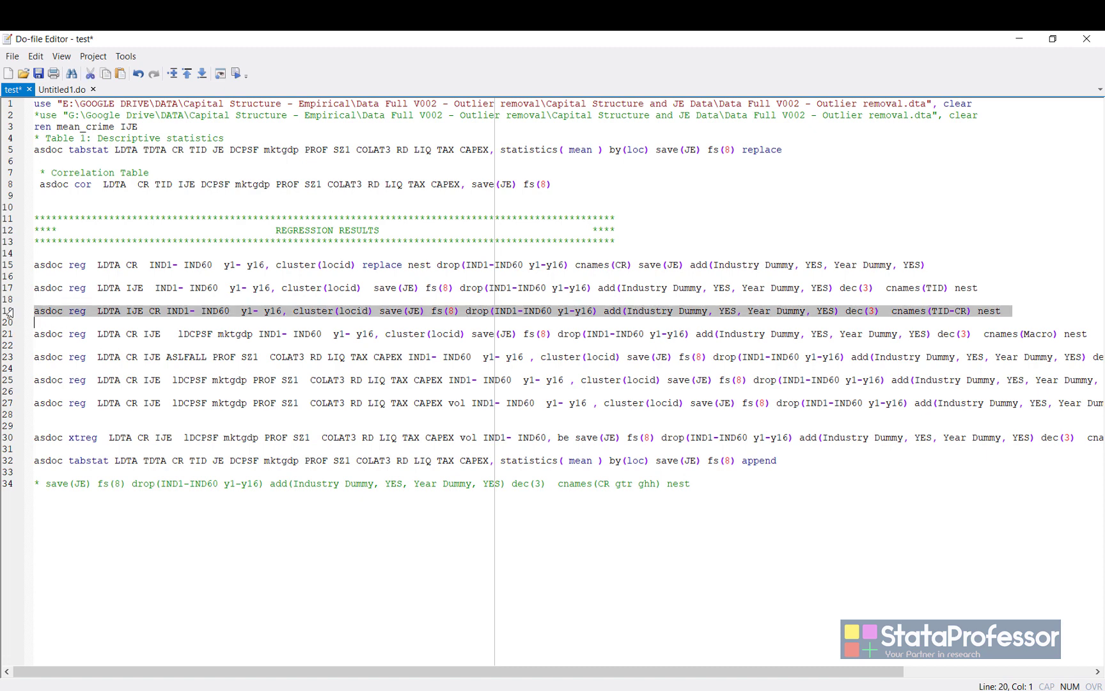
click(236, 73)
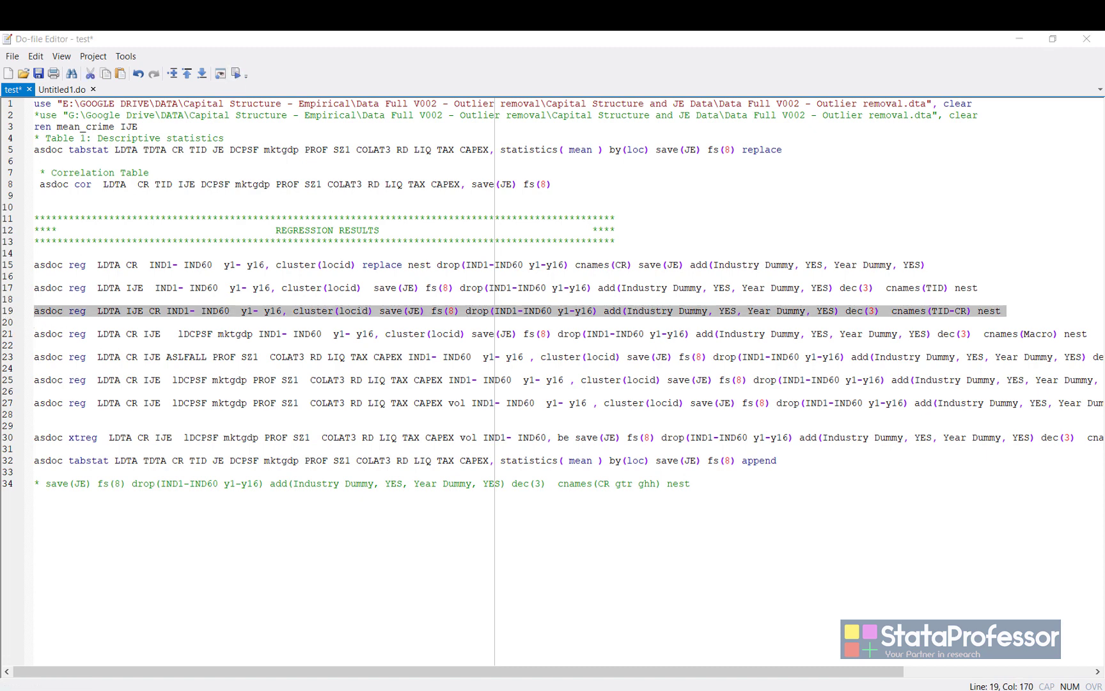
Step: Open JE.doc from the Stata results, check the coefficients in the TID-CR column, and close it without saving
click(115, 632)
click(285, 536)
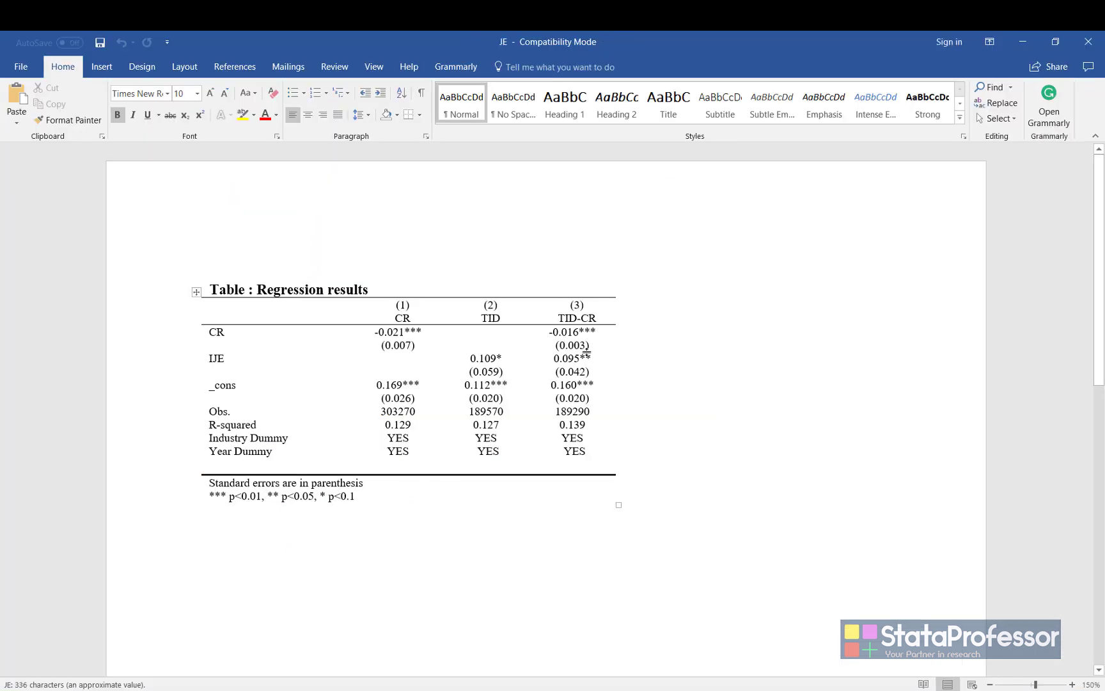
drag(385, 335, 597, 376)
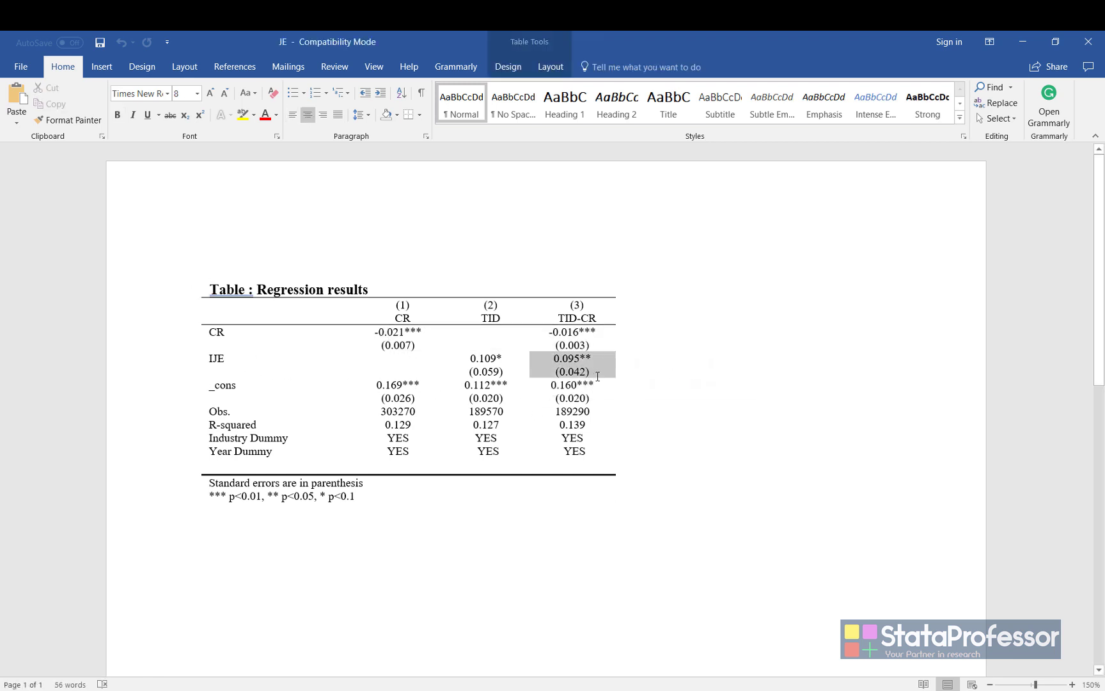
click(483, 338)
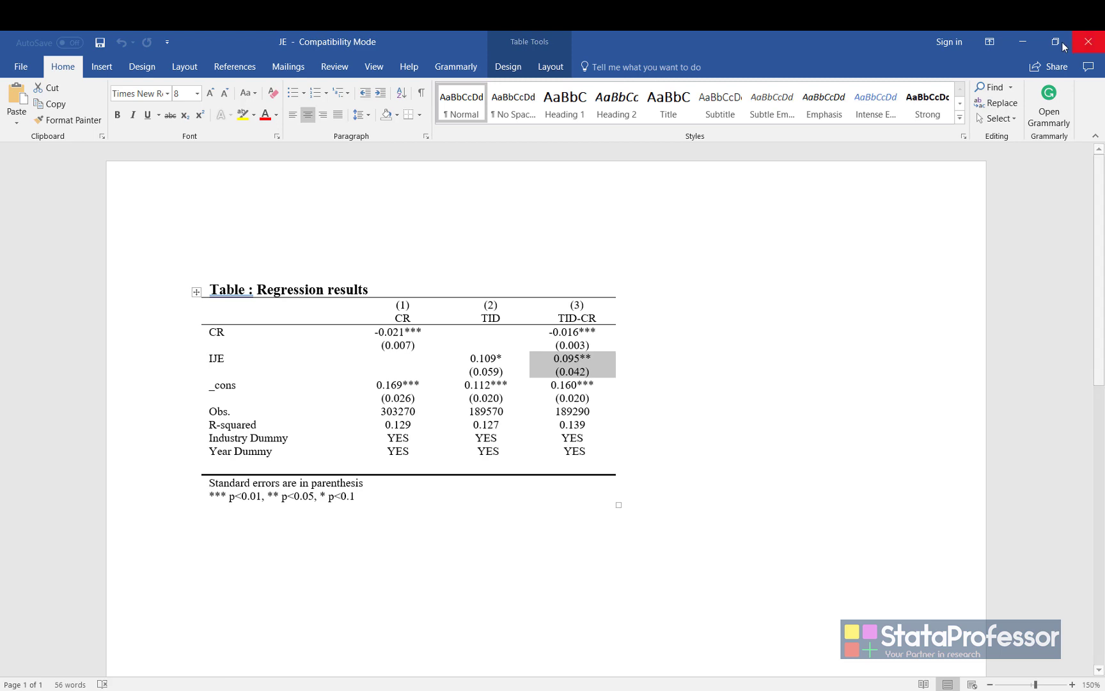
click(1093, 43)
click(553, 396)
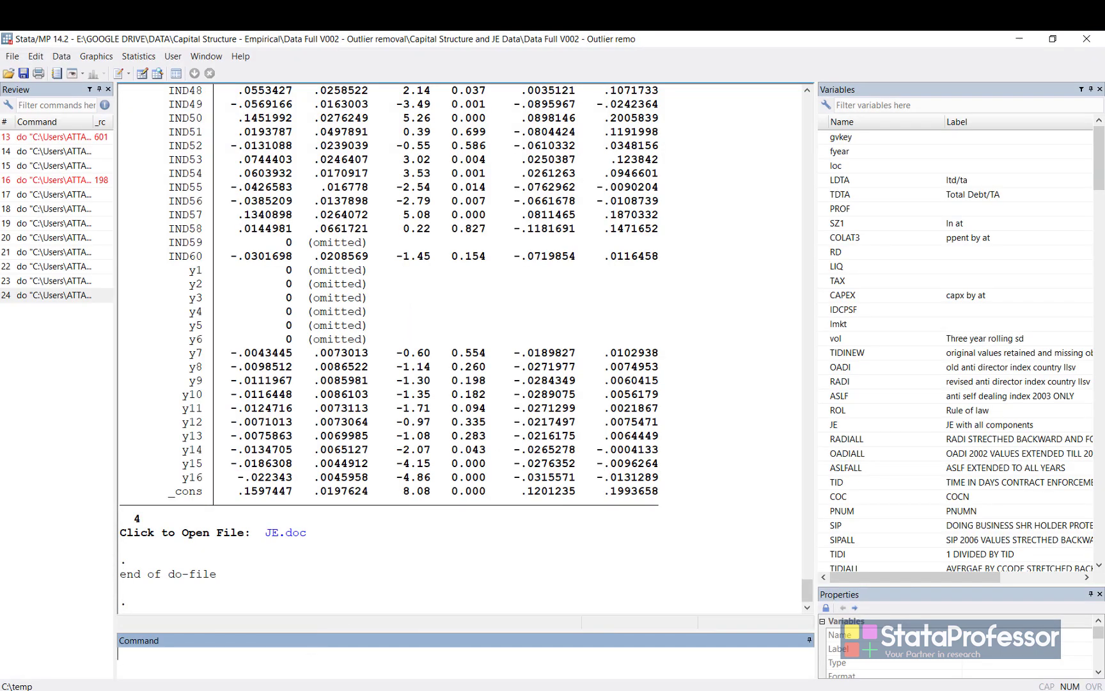
Step: Return to the Do-file Editor and run line 21, the Macro regression with lDCPSF and mktgdp
click(242, 649)
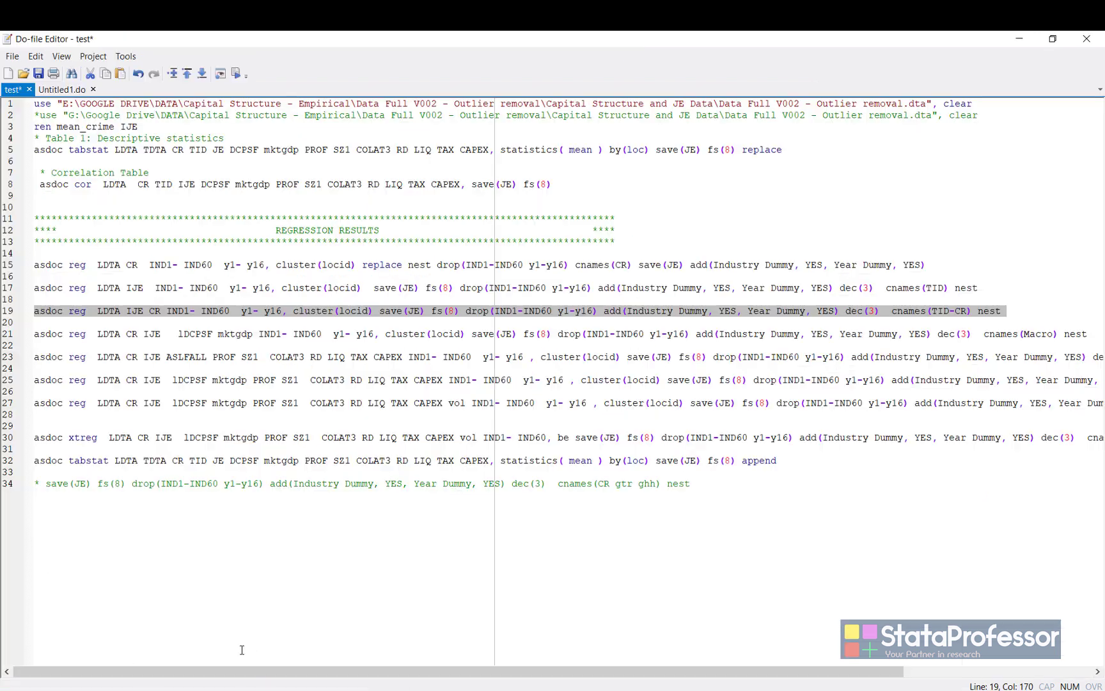
click(8, 335)
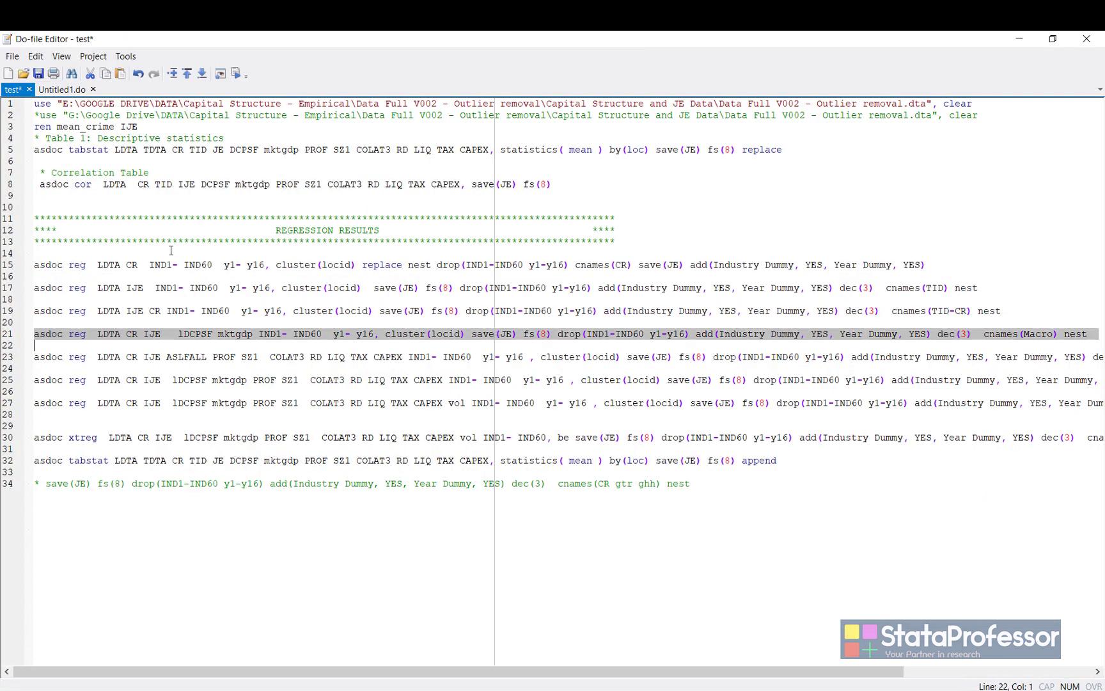
click(237, 73)
Step: Run the remaining regressions on lines 23 to 30 together, and open the completed table in JE.doc
drag(11, 360, 10, 446)
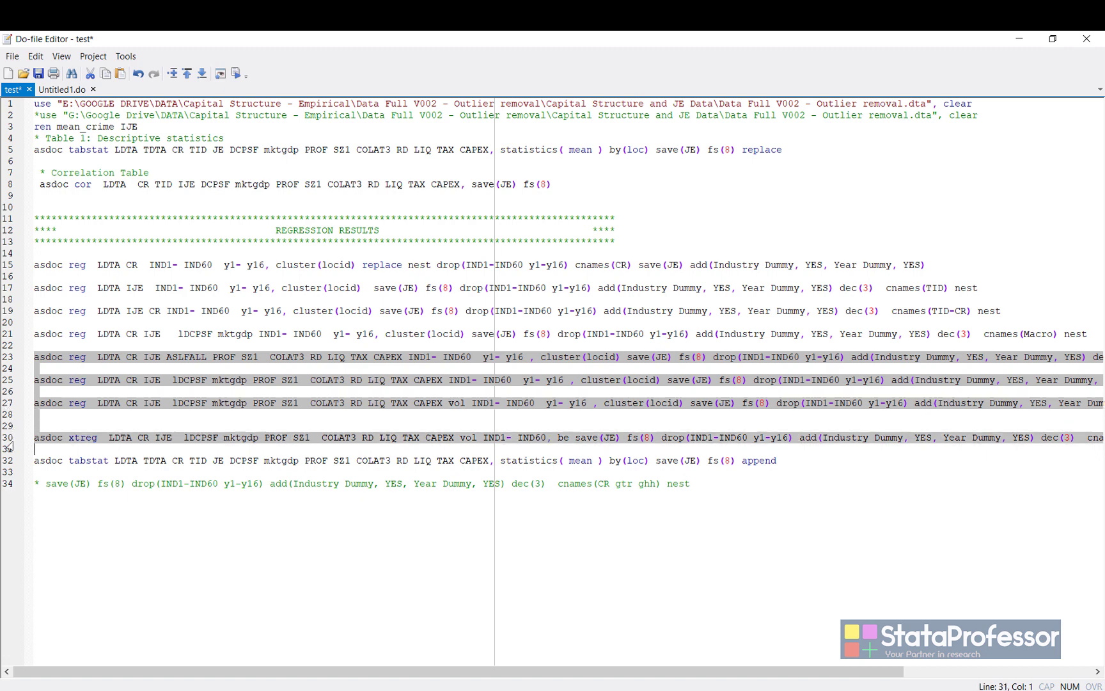
click(236, 74)
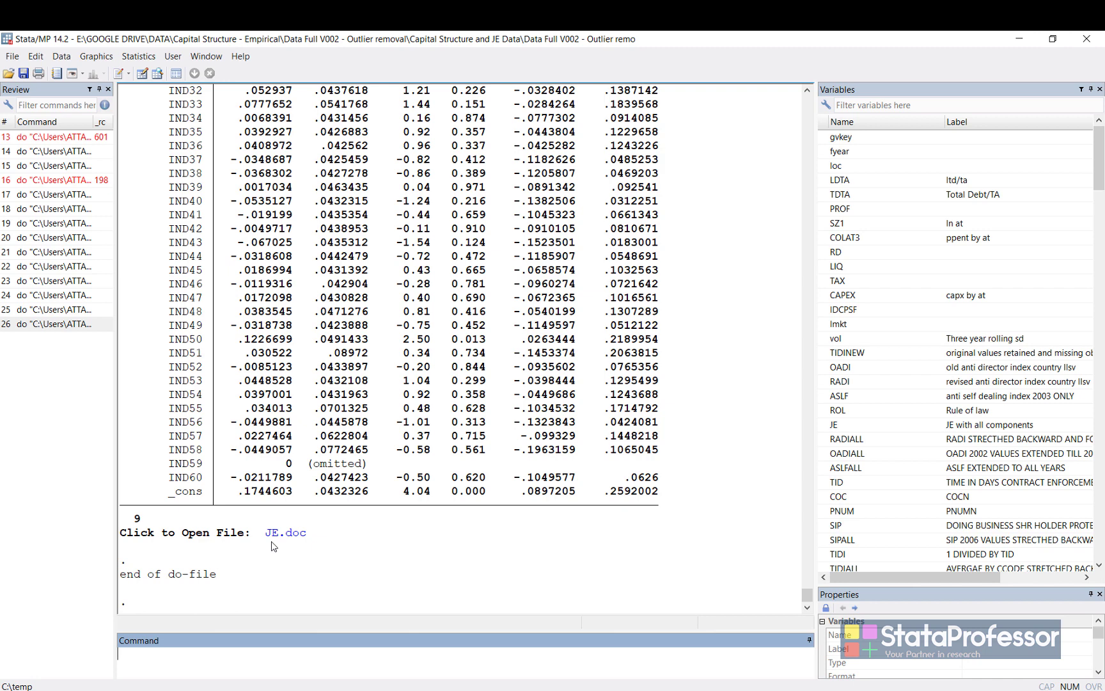
click(291, 540)
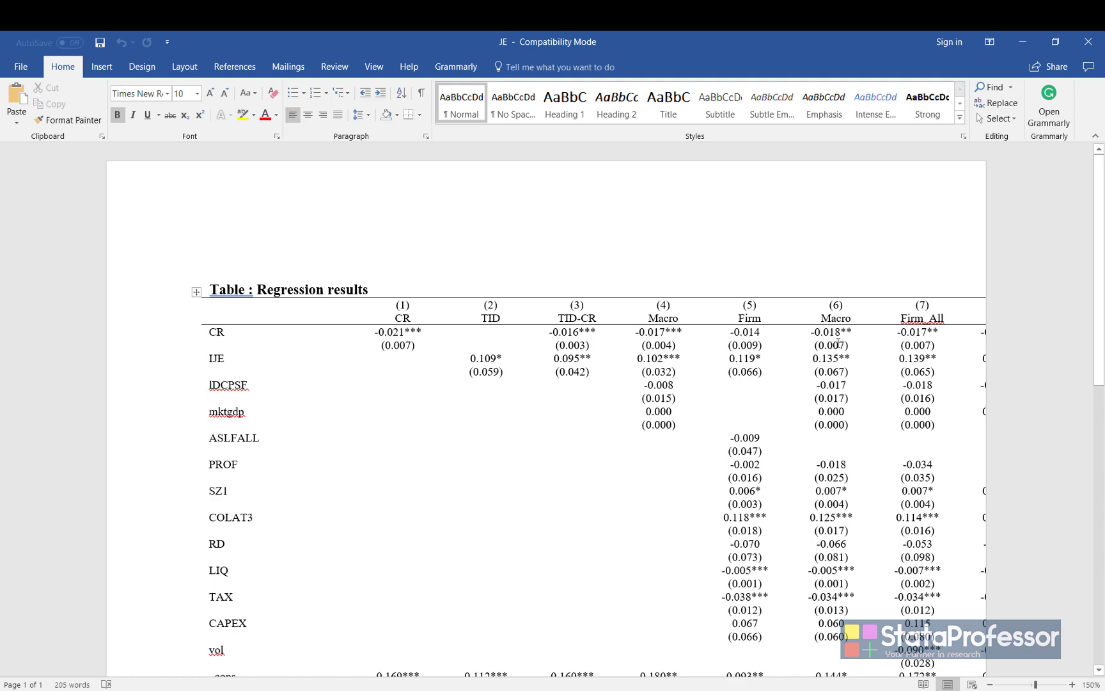
Step: AutoFit the regression results table to the window width, and review its columns from CR to BE down to the significance notes
click(838, 343)
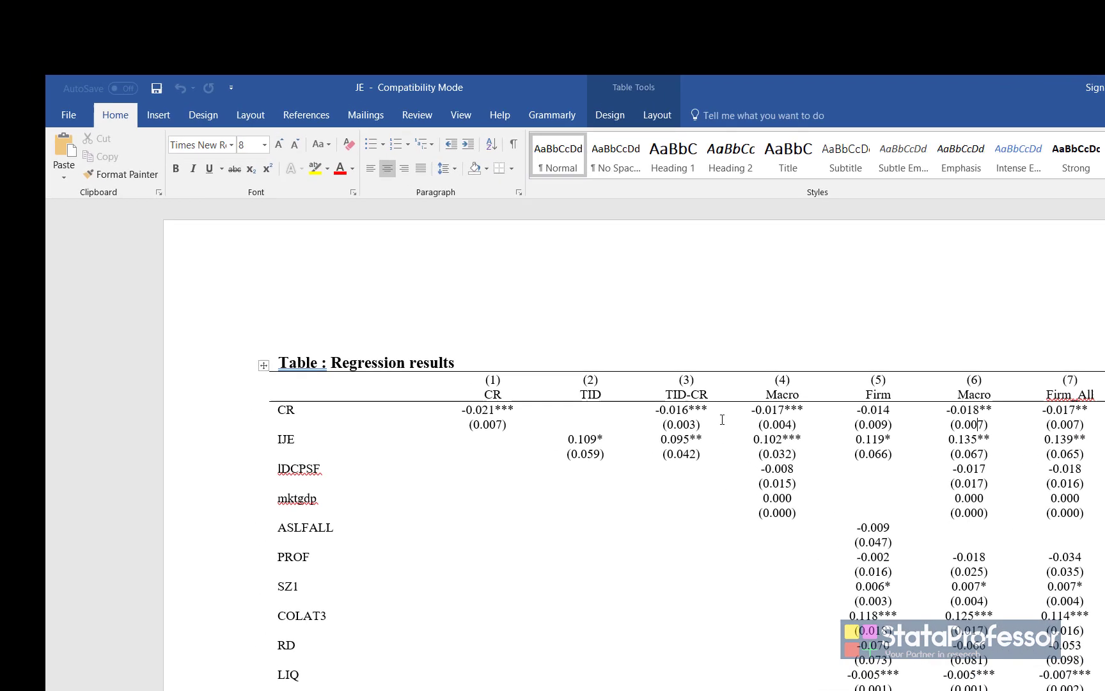
click(658, 115)
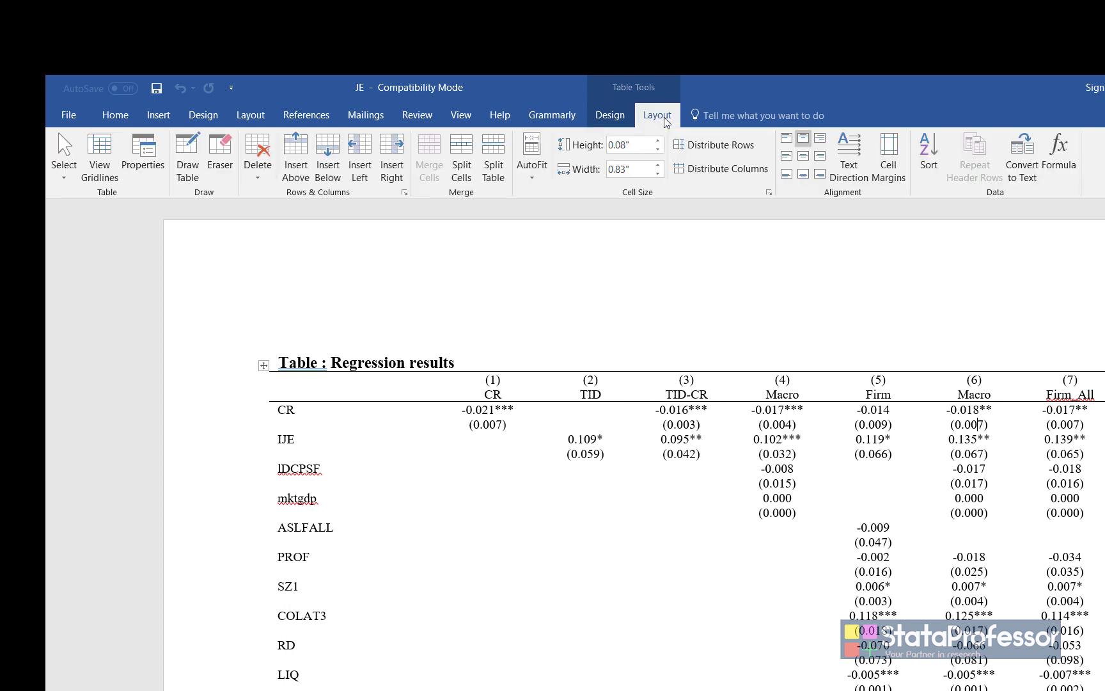
click(535, 170)
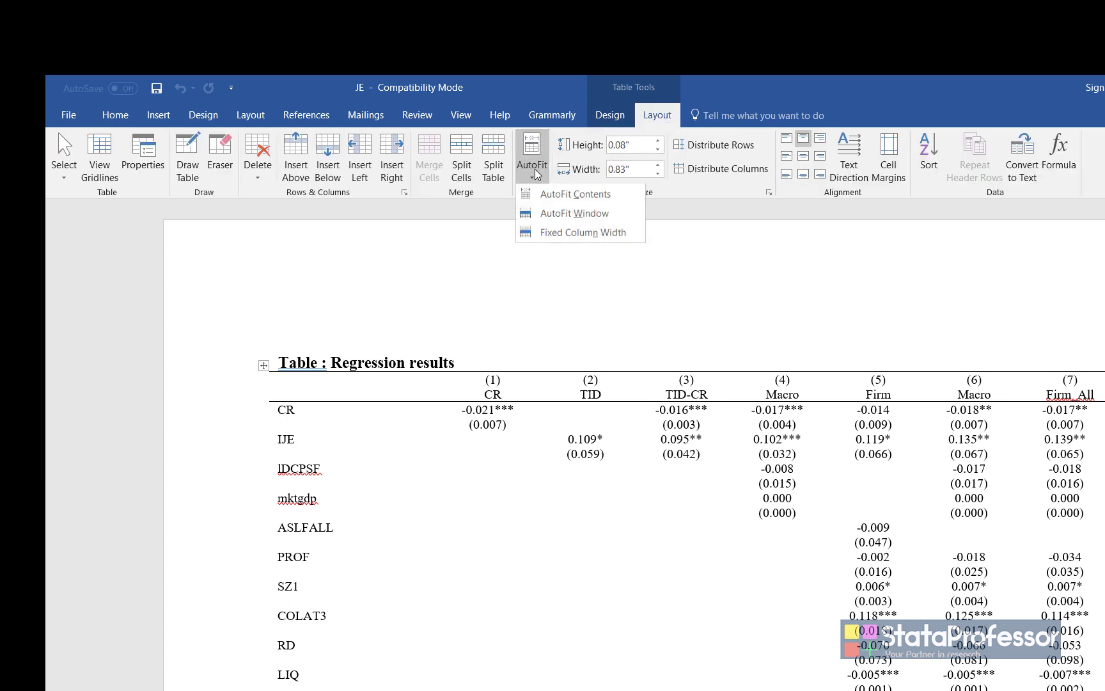
click(558, 217)
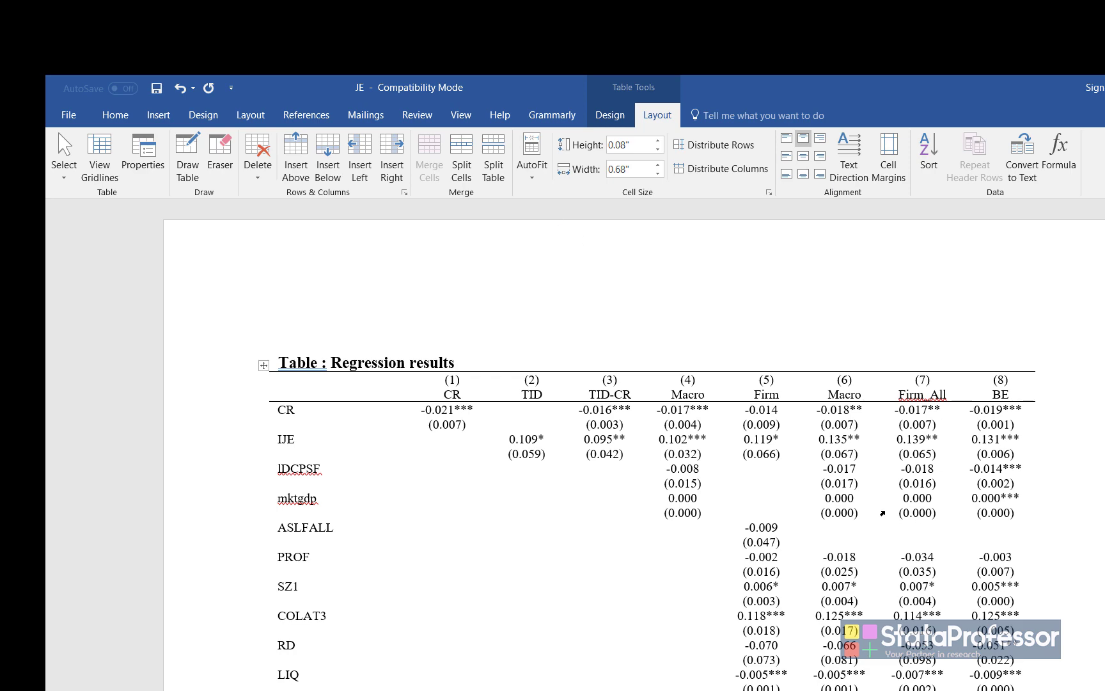
scroll(882, 513, down, 4)
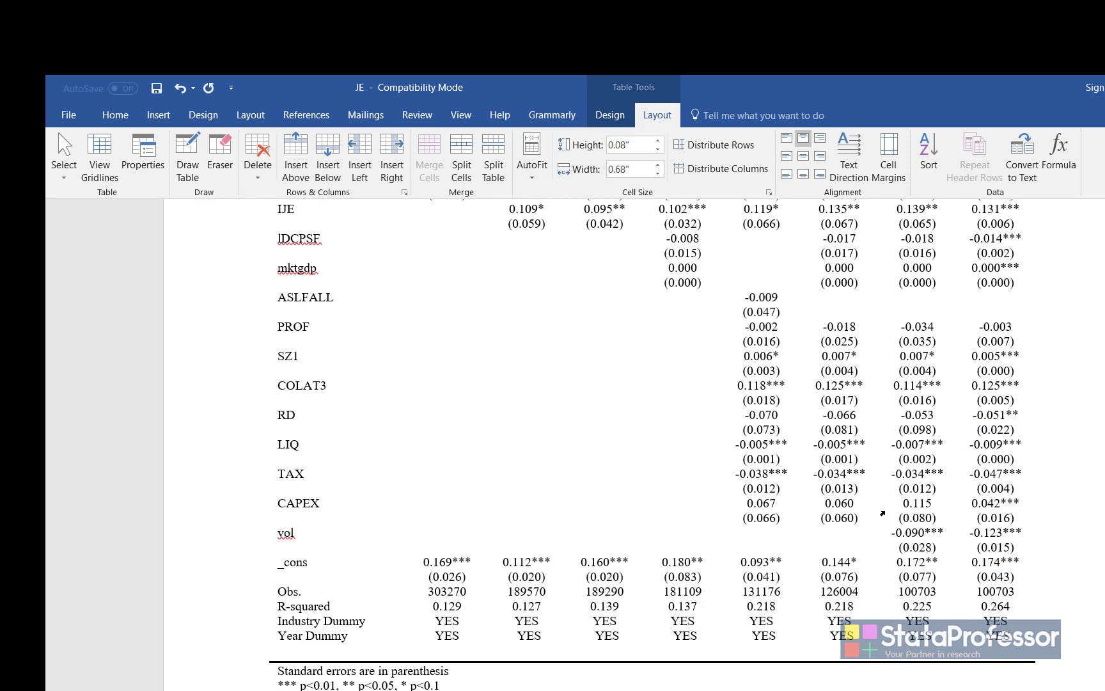
scroll(882, 513, up, 4)
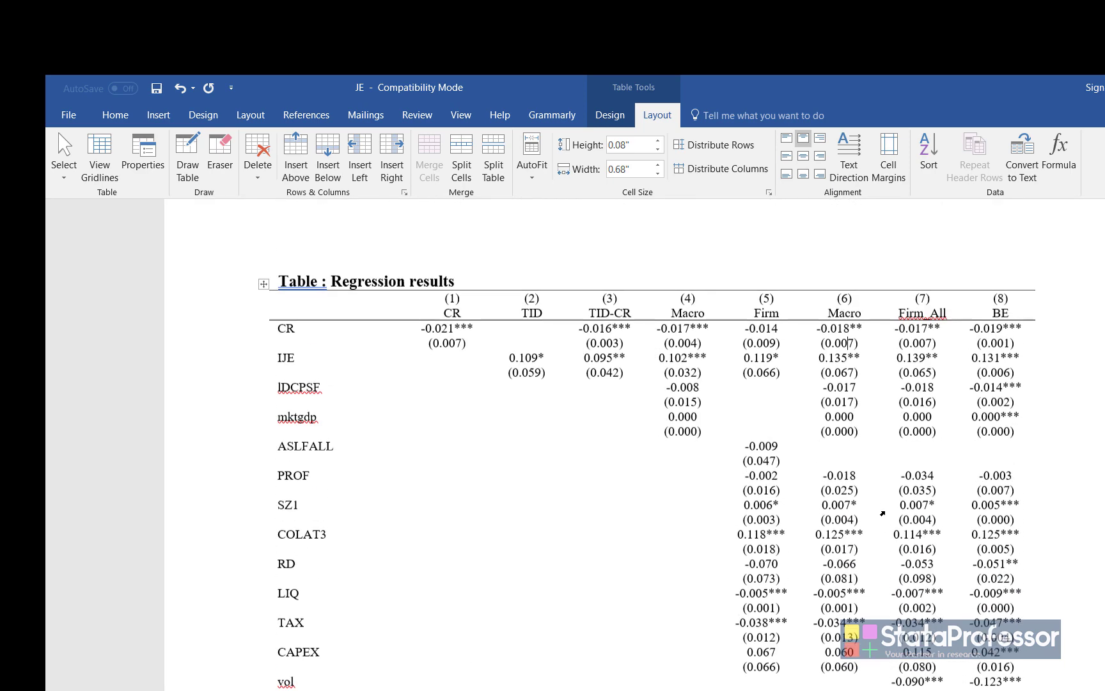
scroll(769, 477, down, 6)
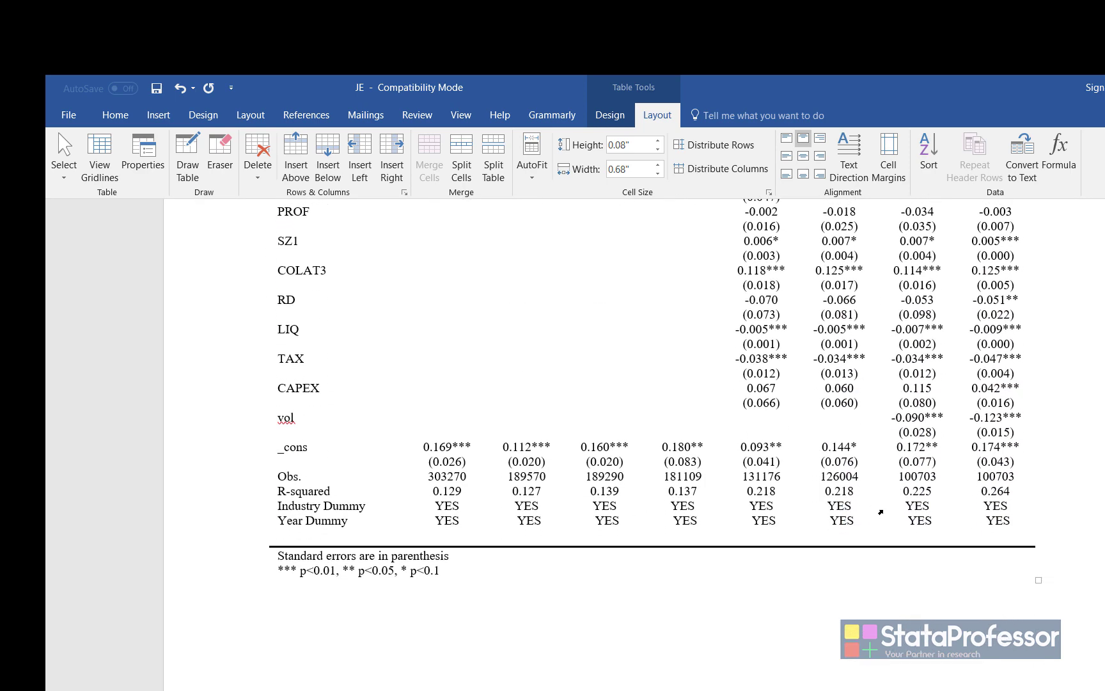
scroll(880, 511, up, 5)
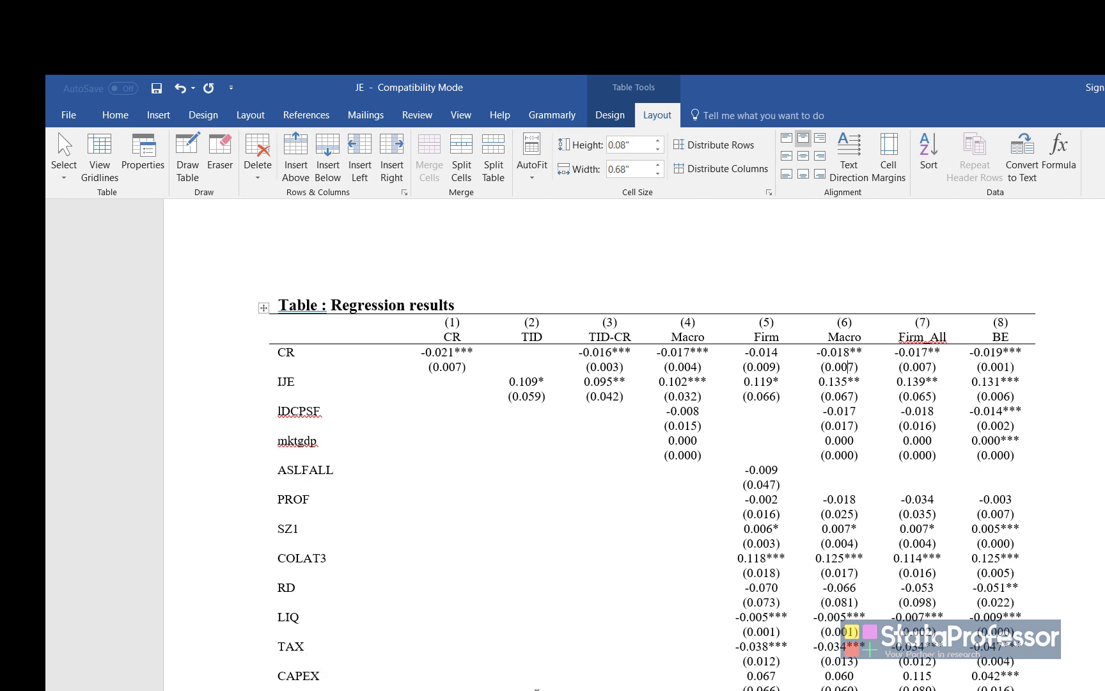
Step: Switch to the browser showing the ScienceDirect article and go to fintechprofessor.com
key(alt+Tab)
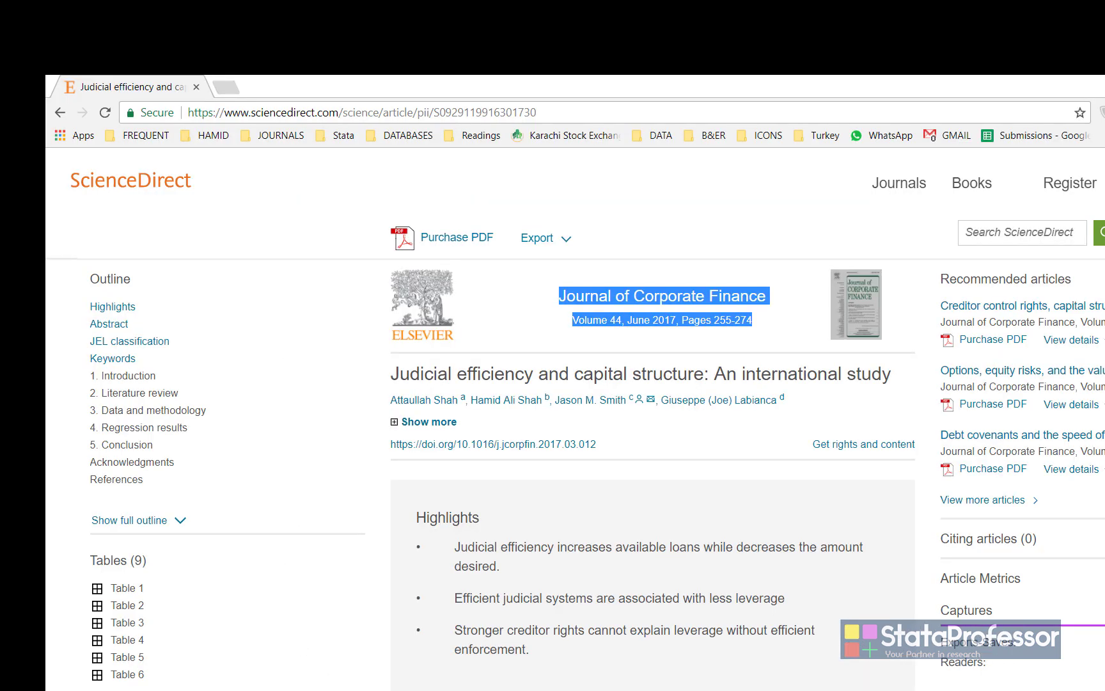
click(260, 110)
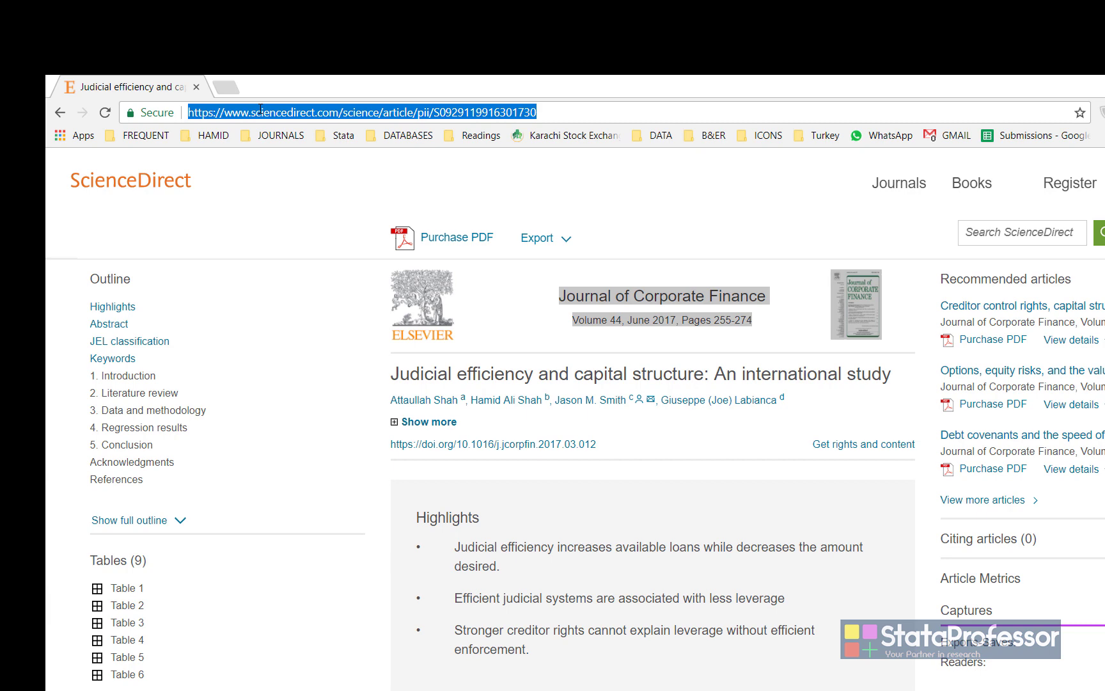
text(fintechprofessor.com)
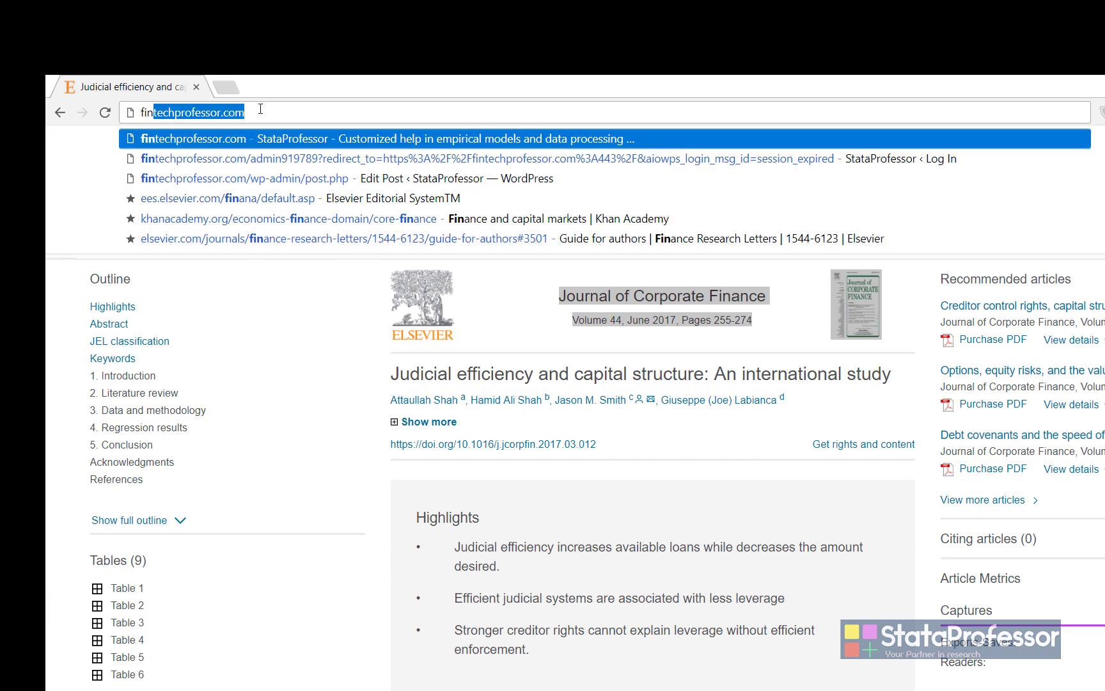
key(Return)
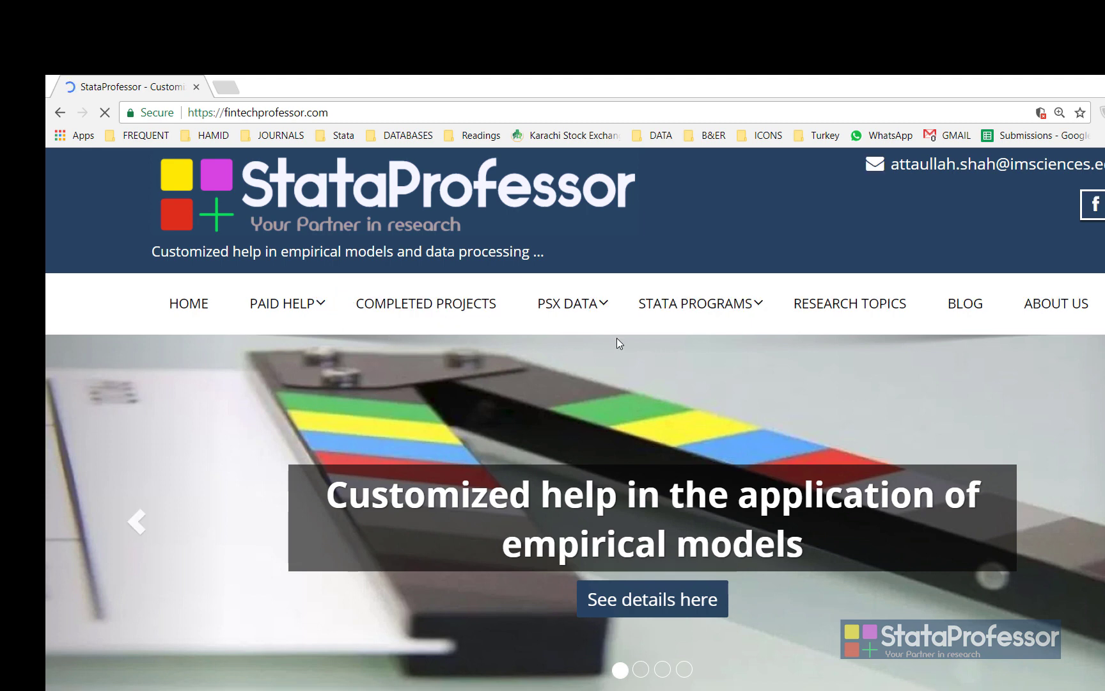
Step: Open the asdoc page among the site's Stata programs, and look through its installation command and table of contents
mouse_move(678, 308)
mouse_move(706, 466)
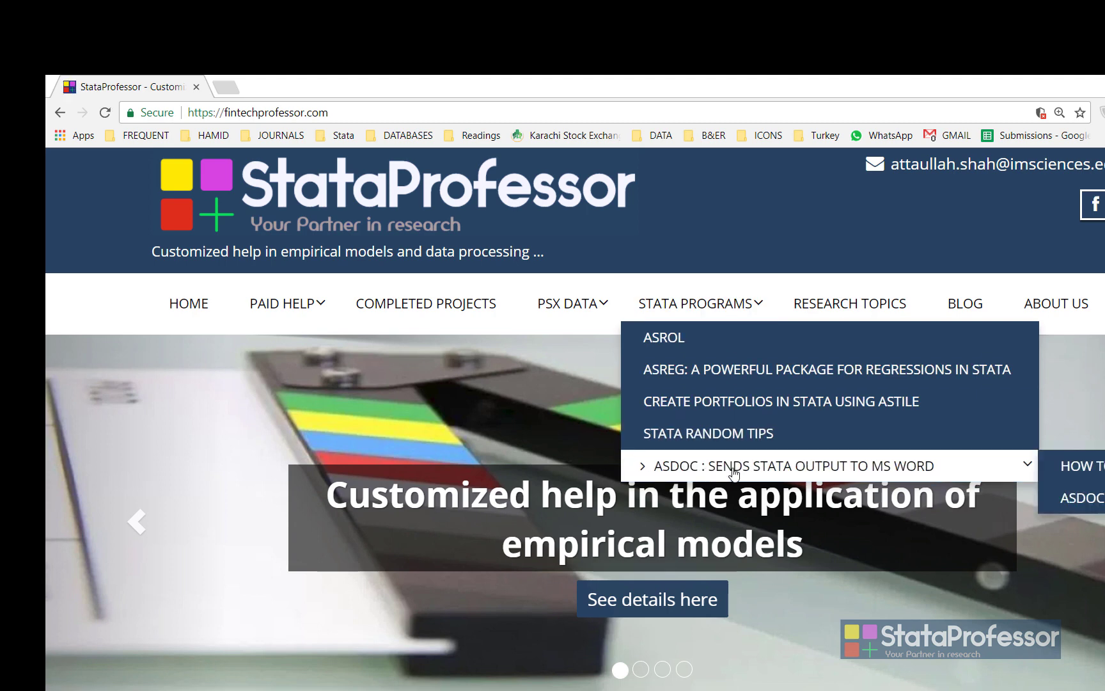
click(733, 471)
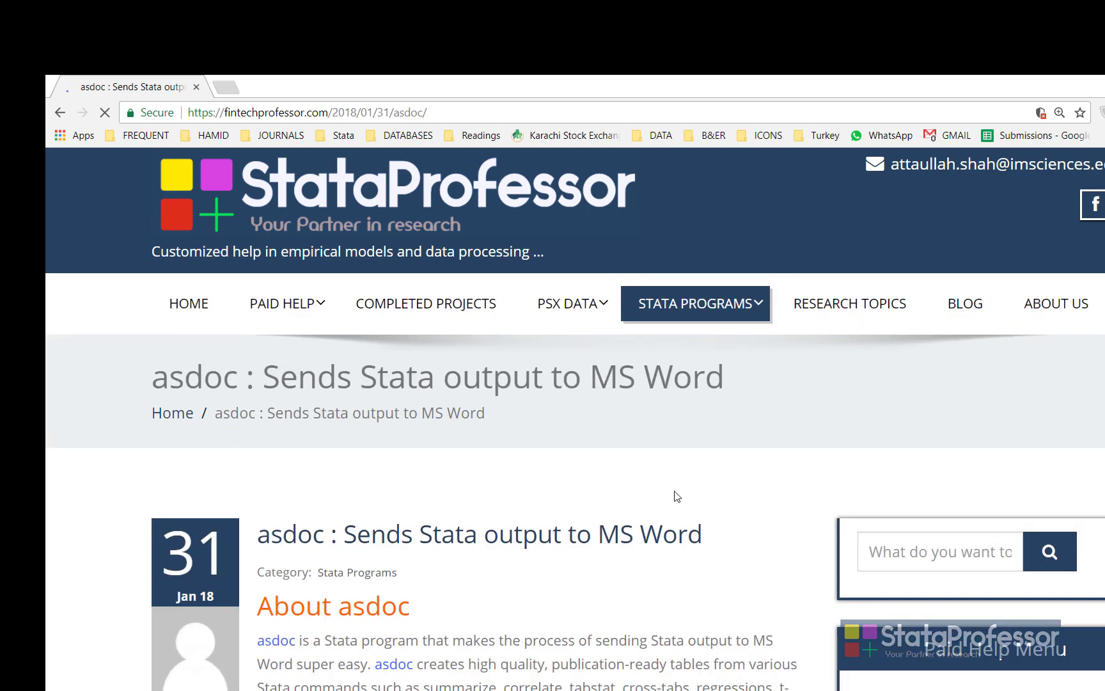
scroll(481, 569, down, 5)
scroll(480, 569, down, 5)
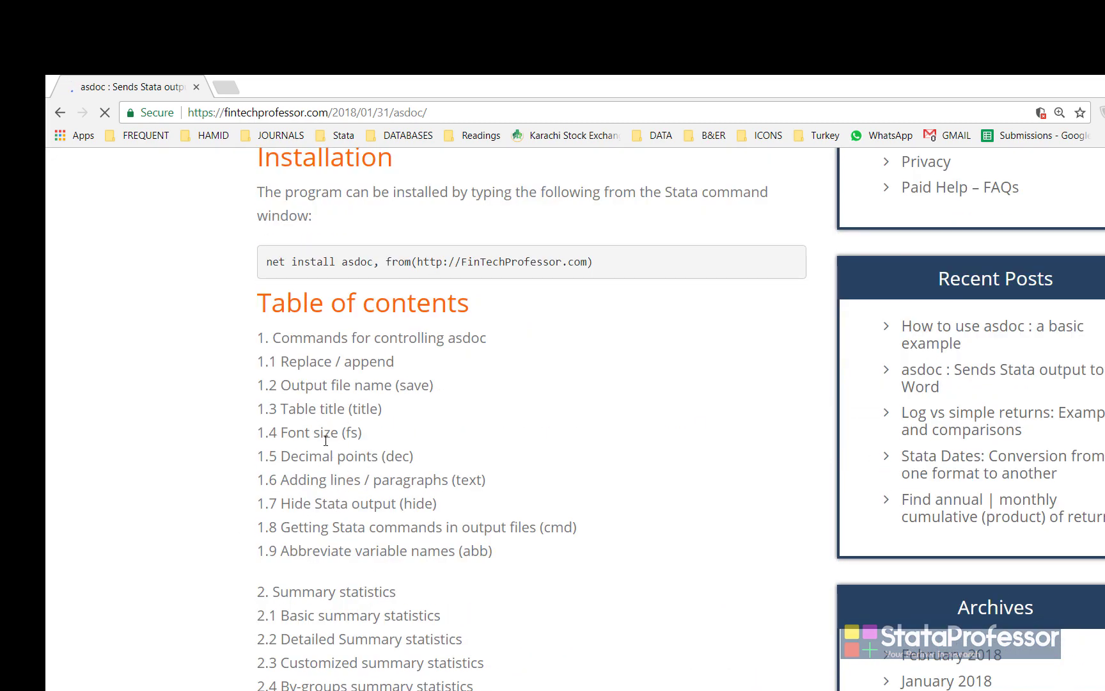
scroll(325, 439, down, 15)
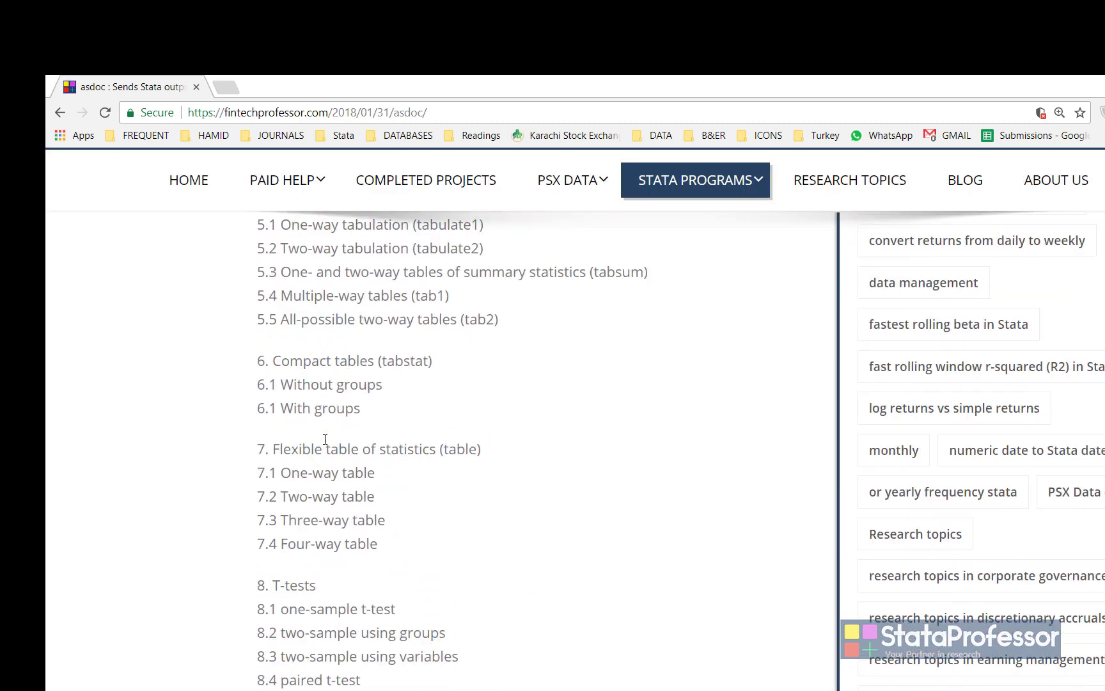
scroll(470, 611, down, 5)
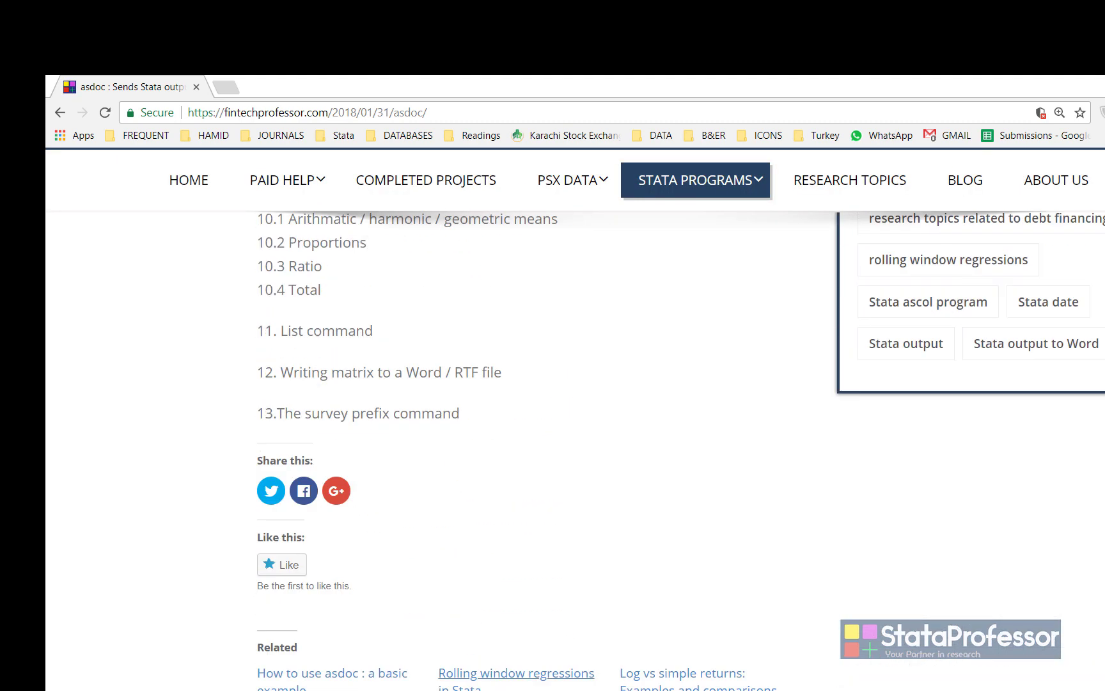